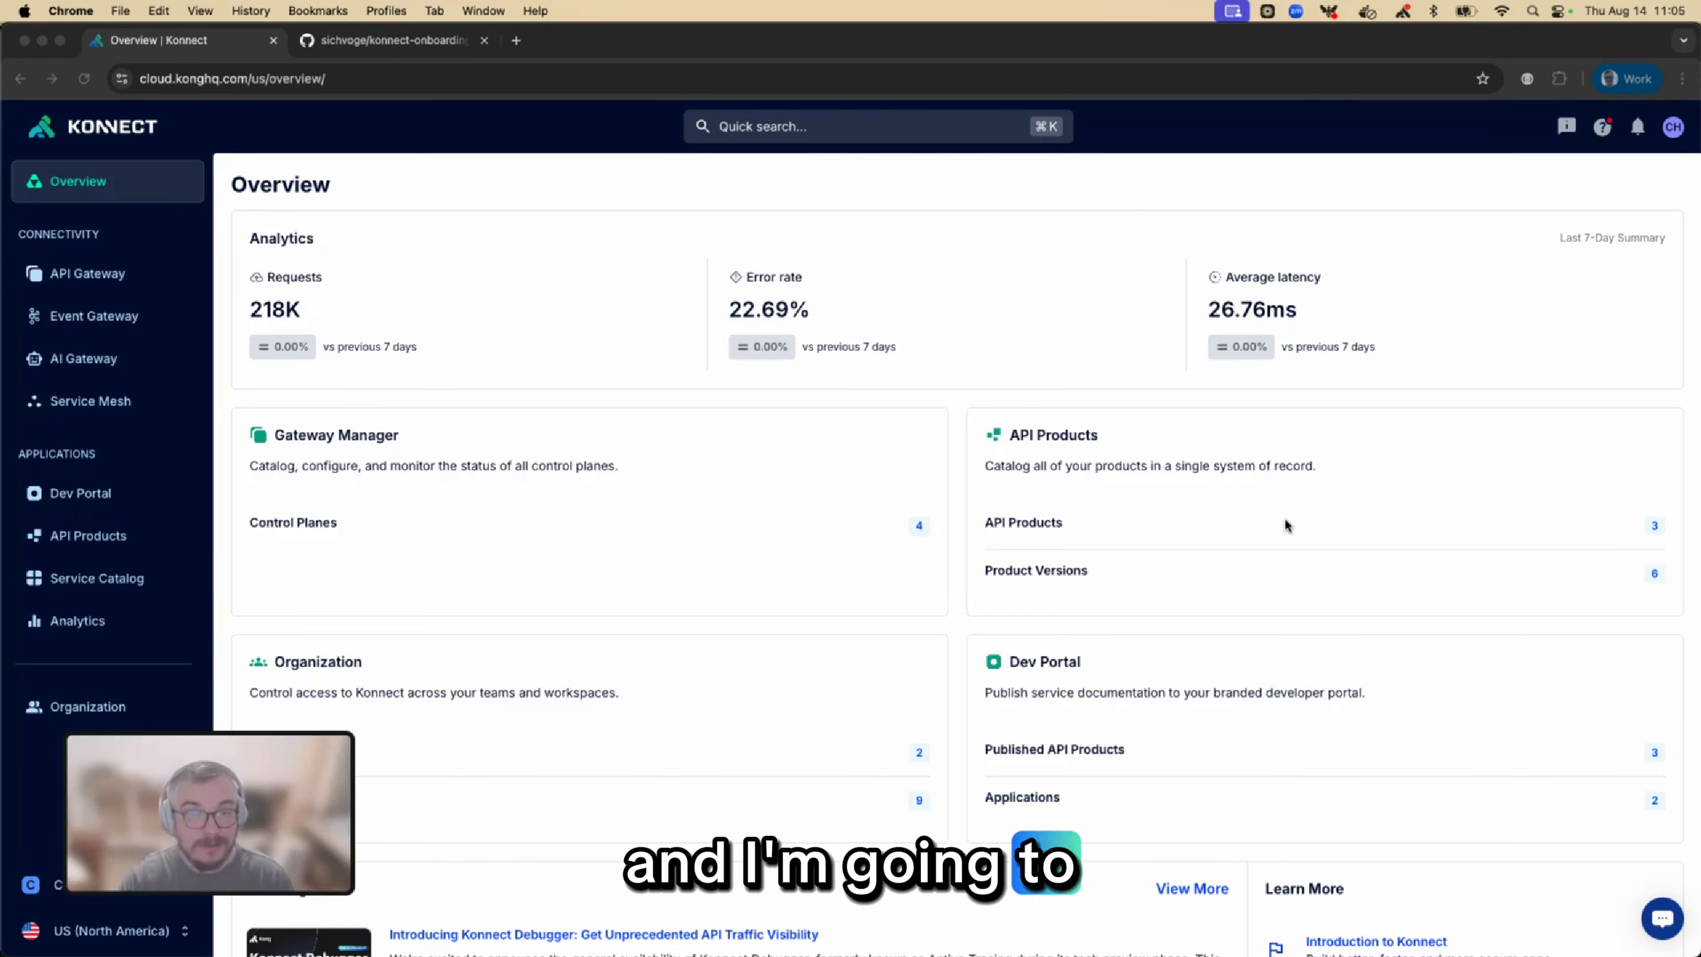
Open the Service Dashboard Template from the Analytics dashboards list
{"action": "left_click", "coordinate": [75, 625]}
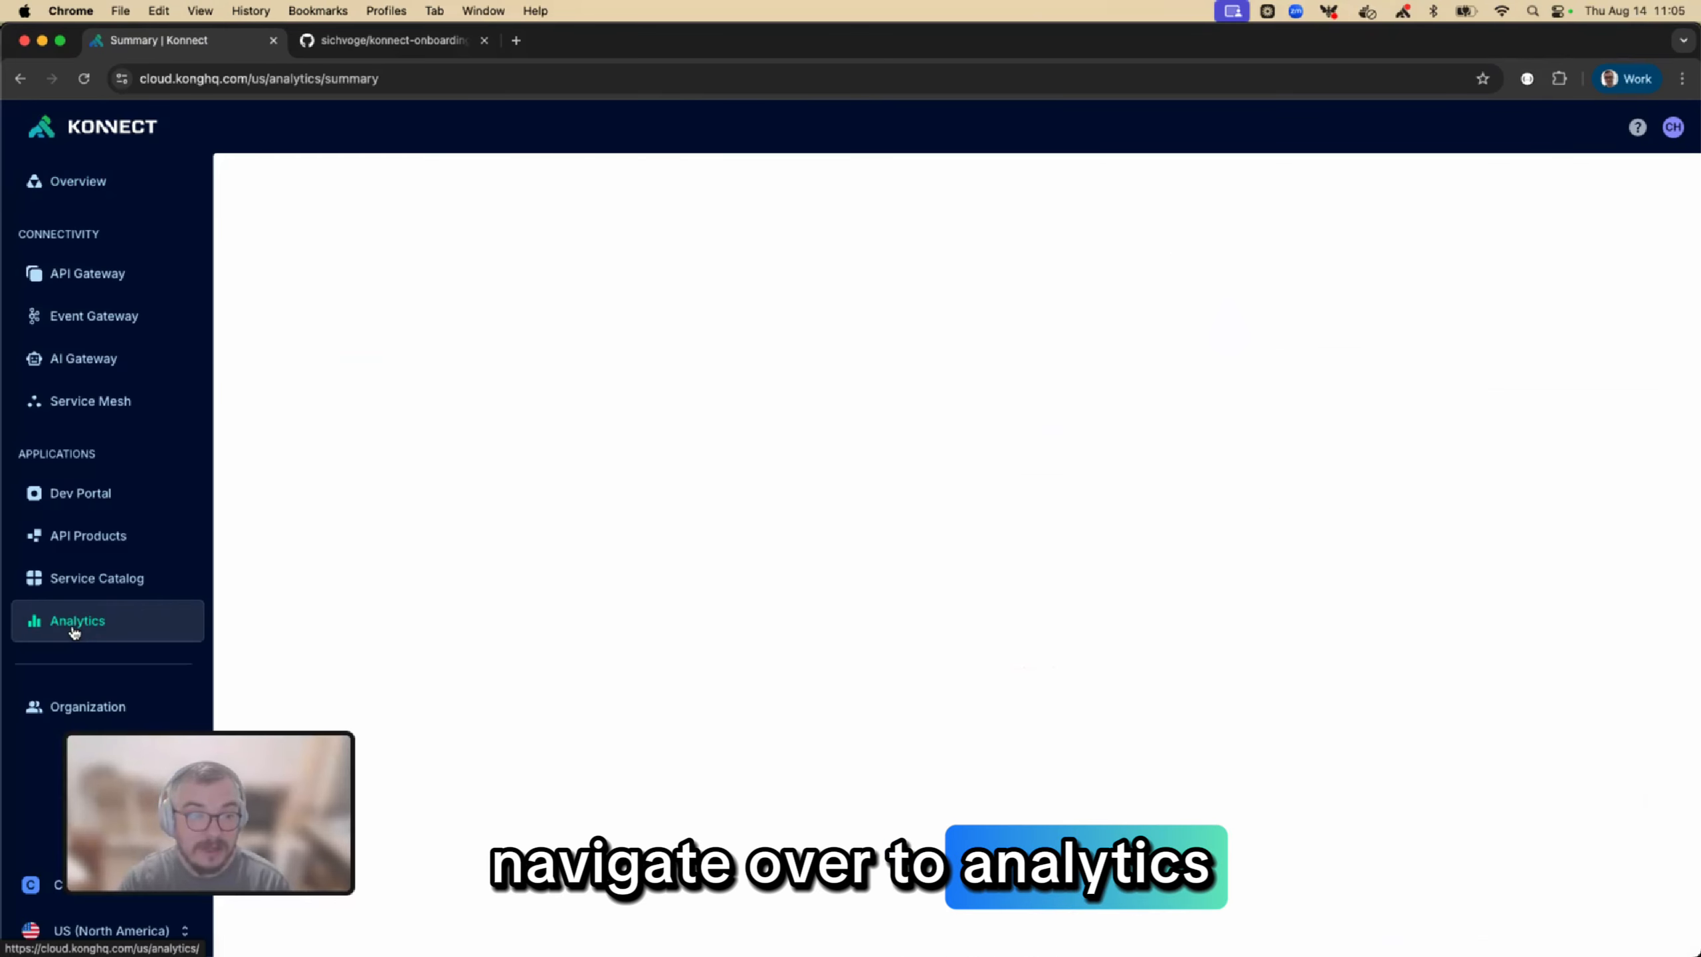
{"action": "left_click", "coordinate": [71, 698]}
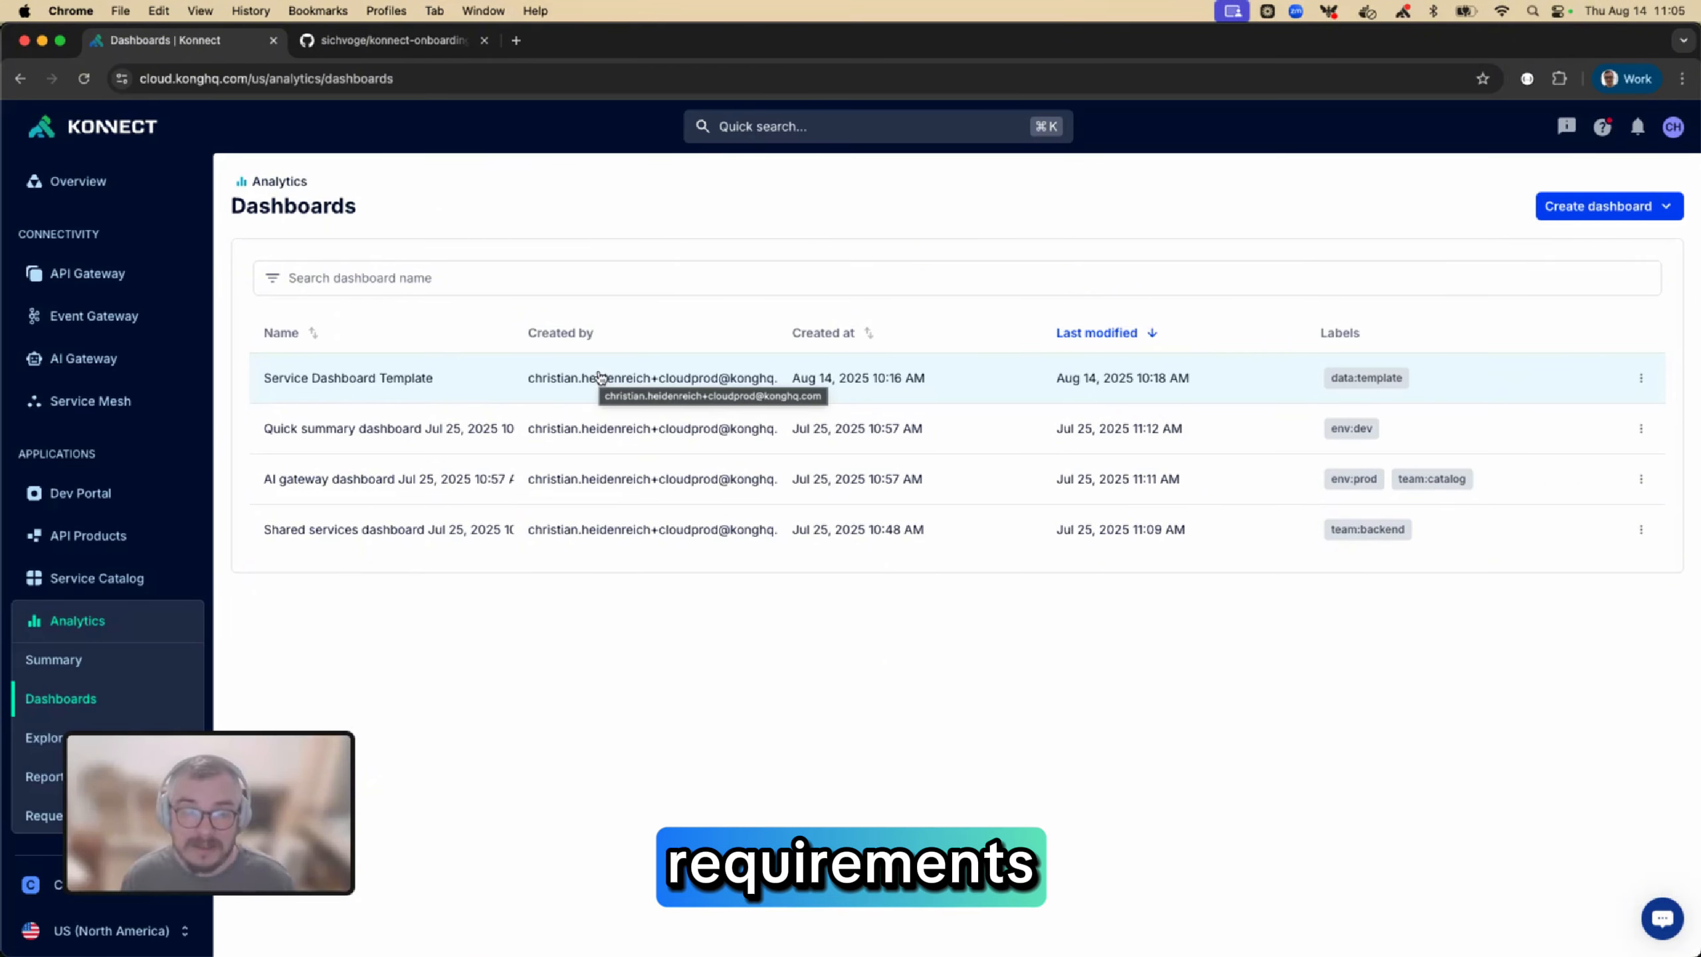
{"action": "left_click", "coordinate": [599, 377]}
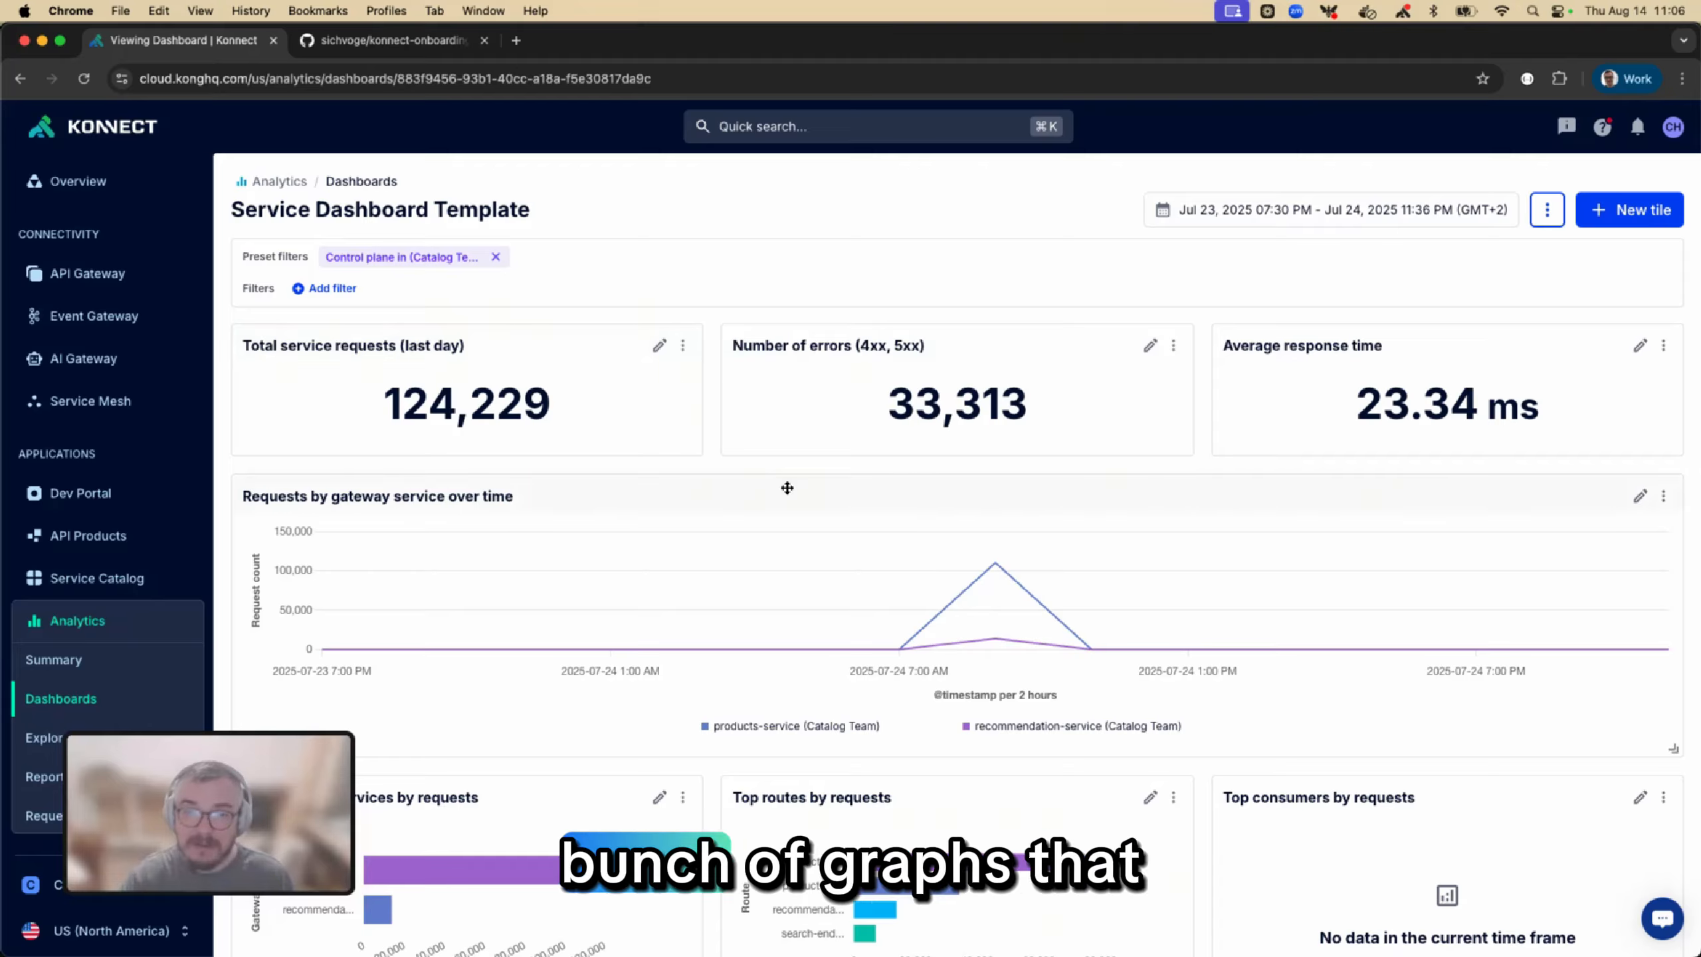
Look through the dashboard's tiles and highlight the dashboard ID in the page address
{"action": "scroll", "coordinate": [787, 487], "scroll_direction": "down", "scroll_amount": 10}
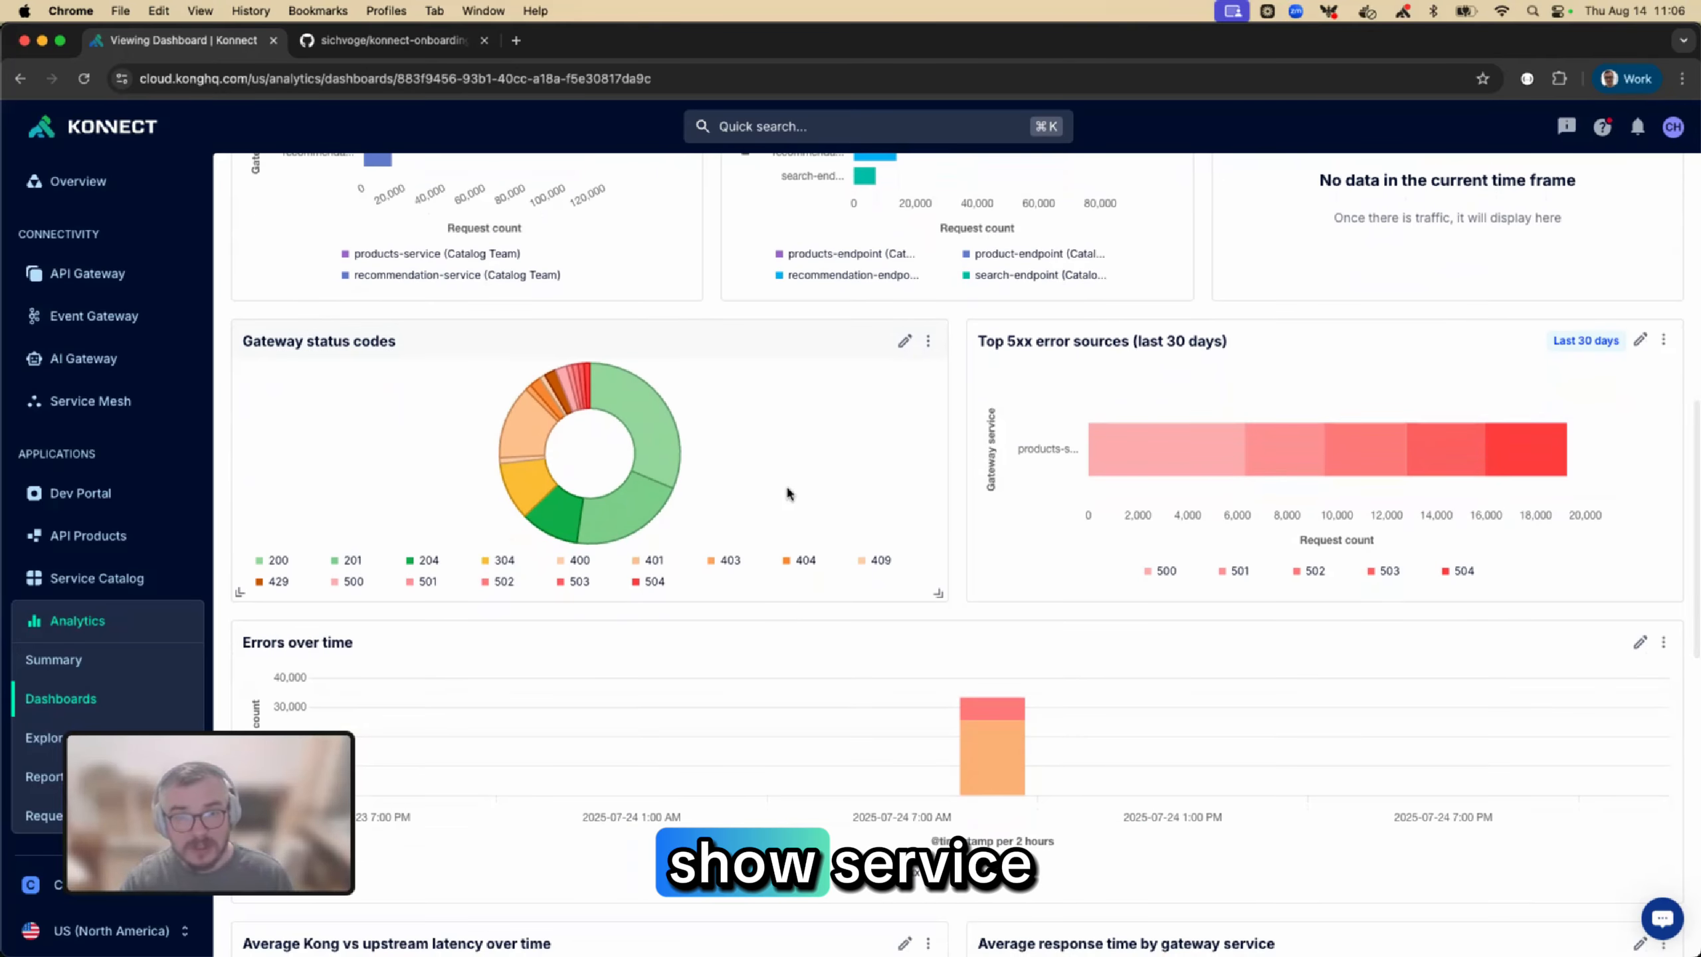
{"action": "scroll", "coordinate": [785, 486], "scroll_direction": "up", "scroll_amount": 10}
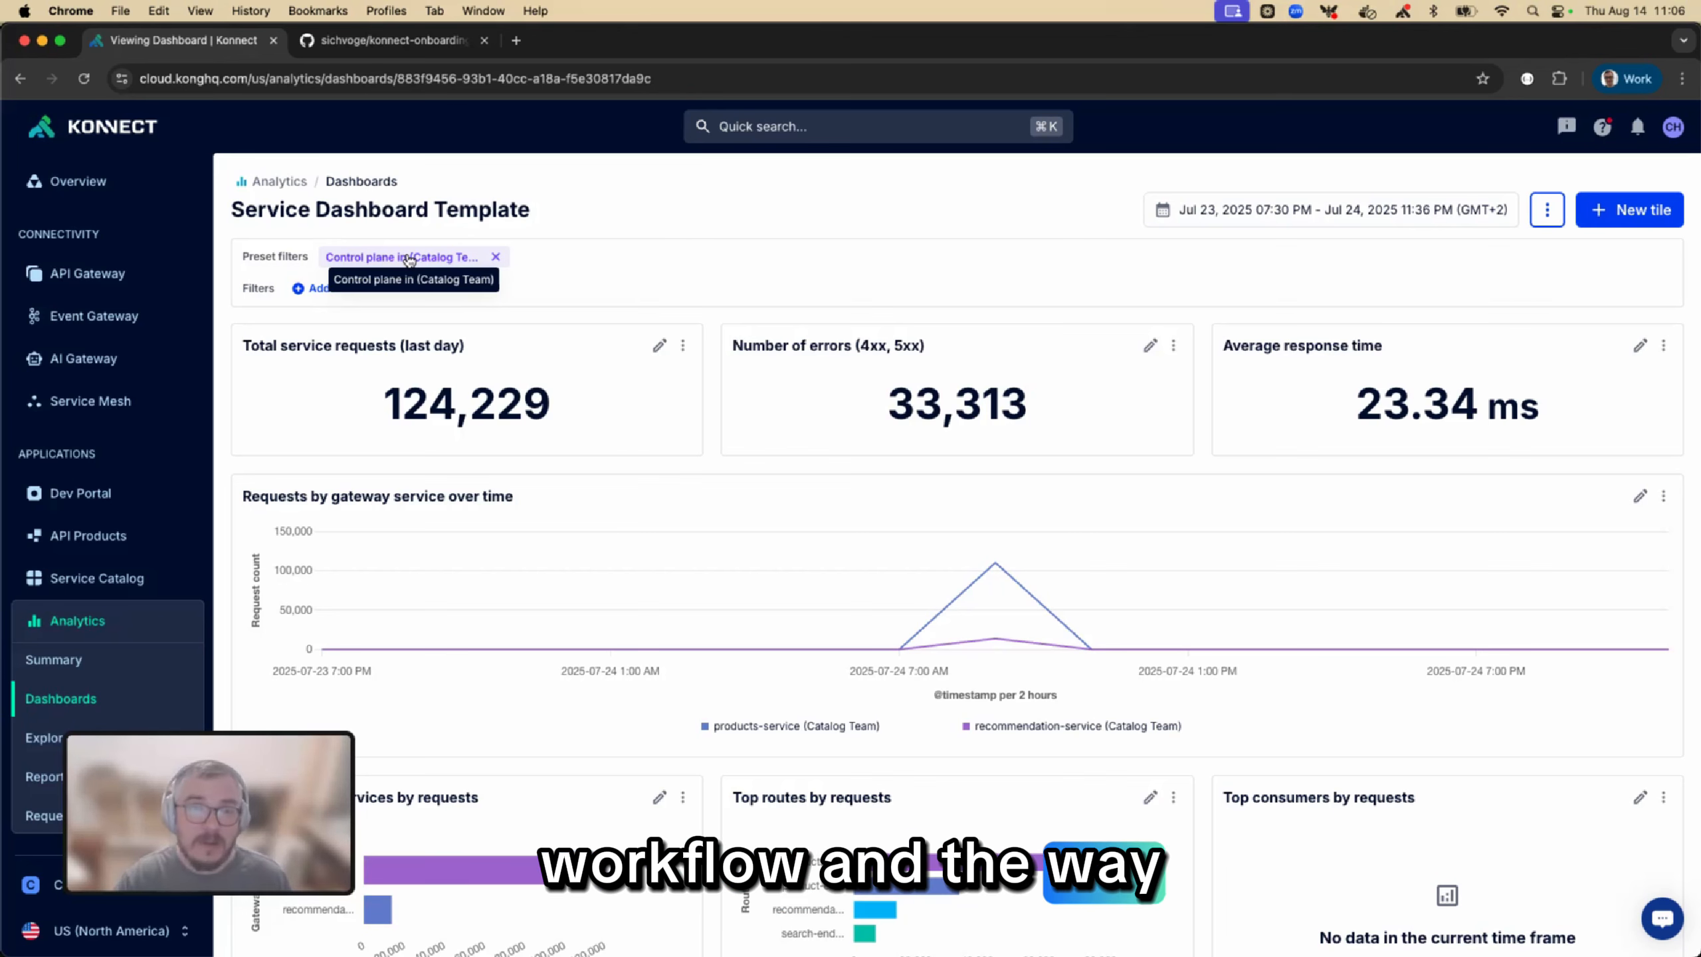
{"action": "left_click_drag", "start_coordinate": [397, 78], "coordinate": [693, 77]}
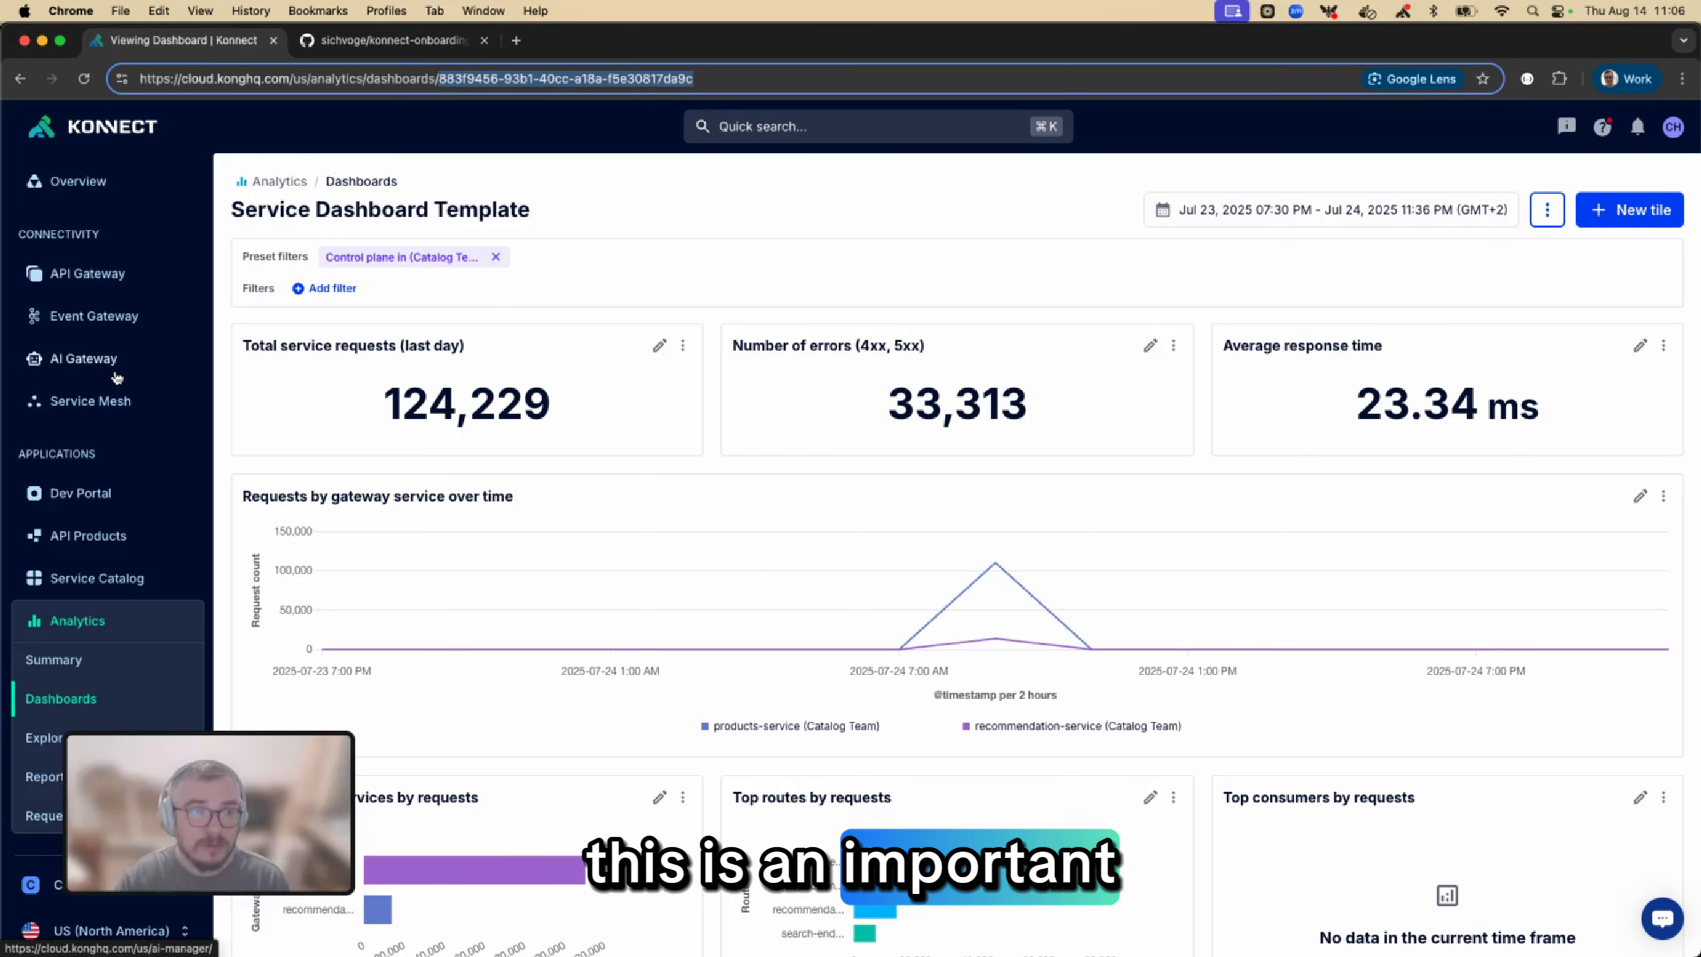
Switch to Terminal and print the contents of import.tf with cat
{"action": "mouse_move", "coordinate": [14, 379]}
{"action": "left_click", "coordinate": [40, 434]}
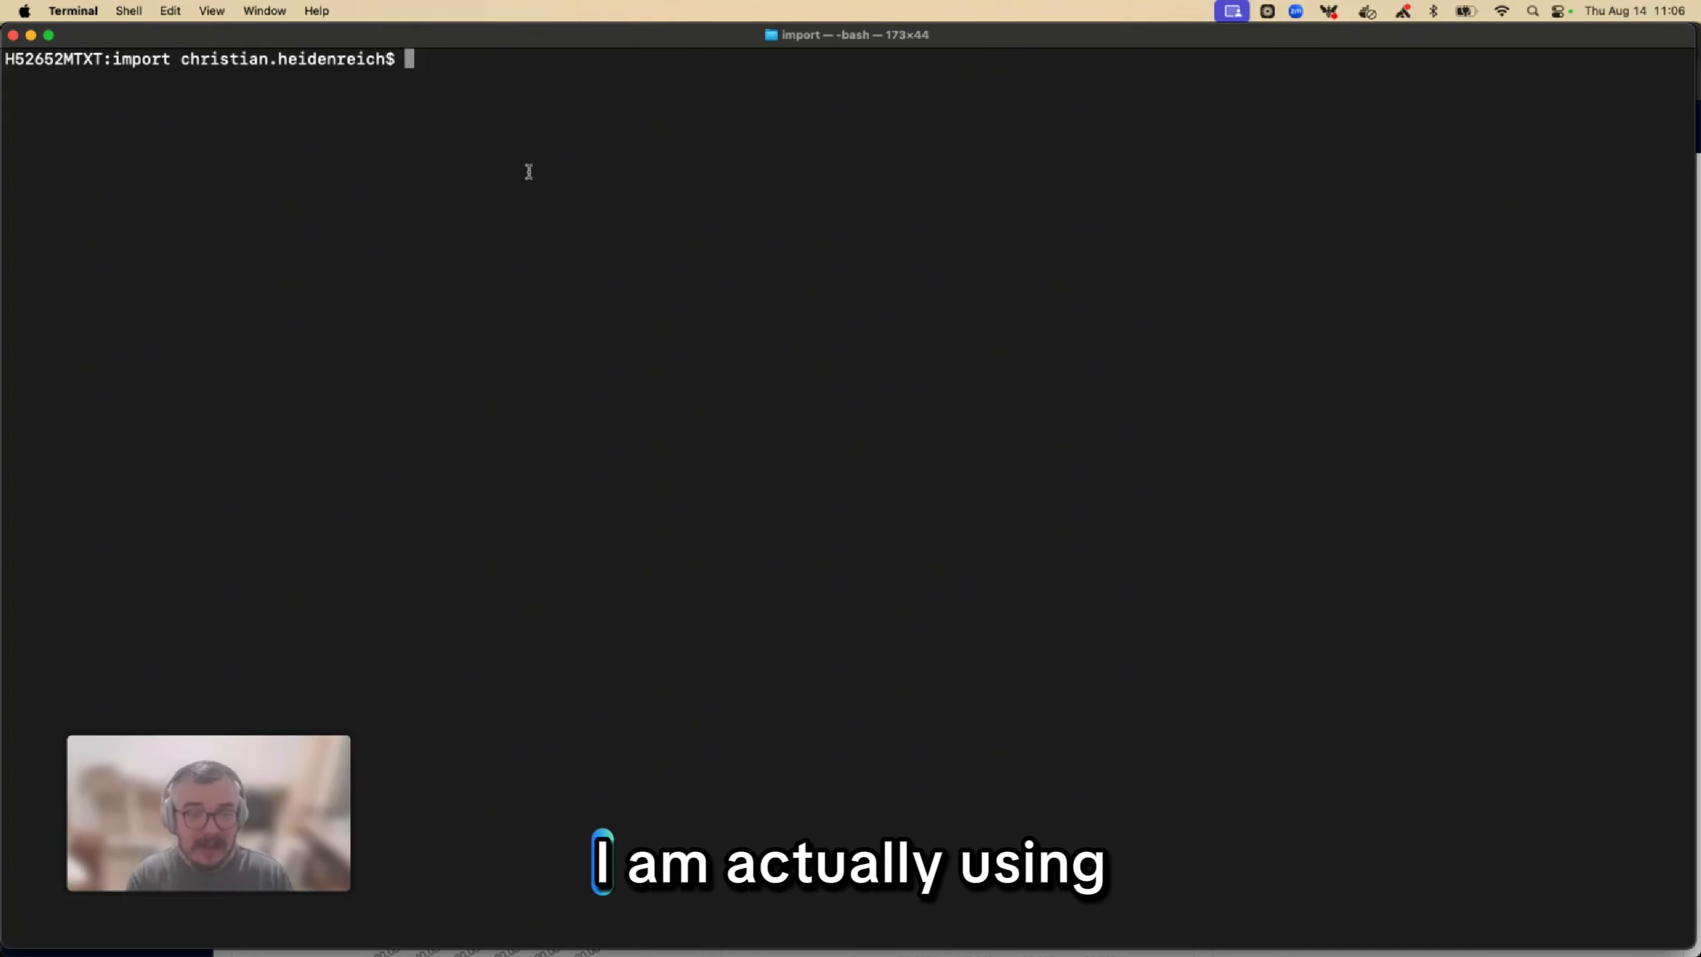
{"action": "type", "text": "cat import.tf"}
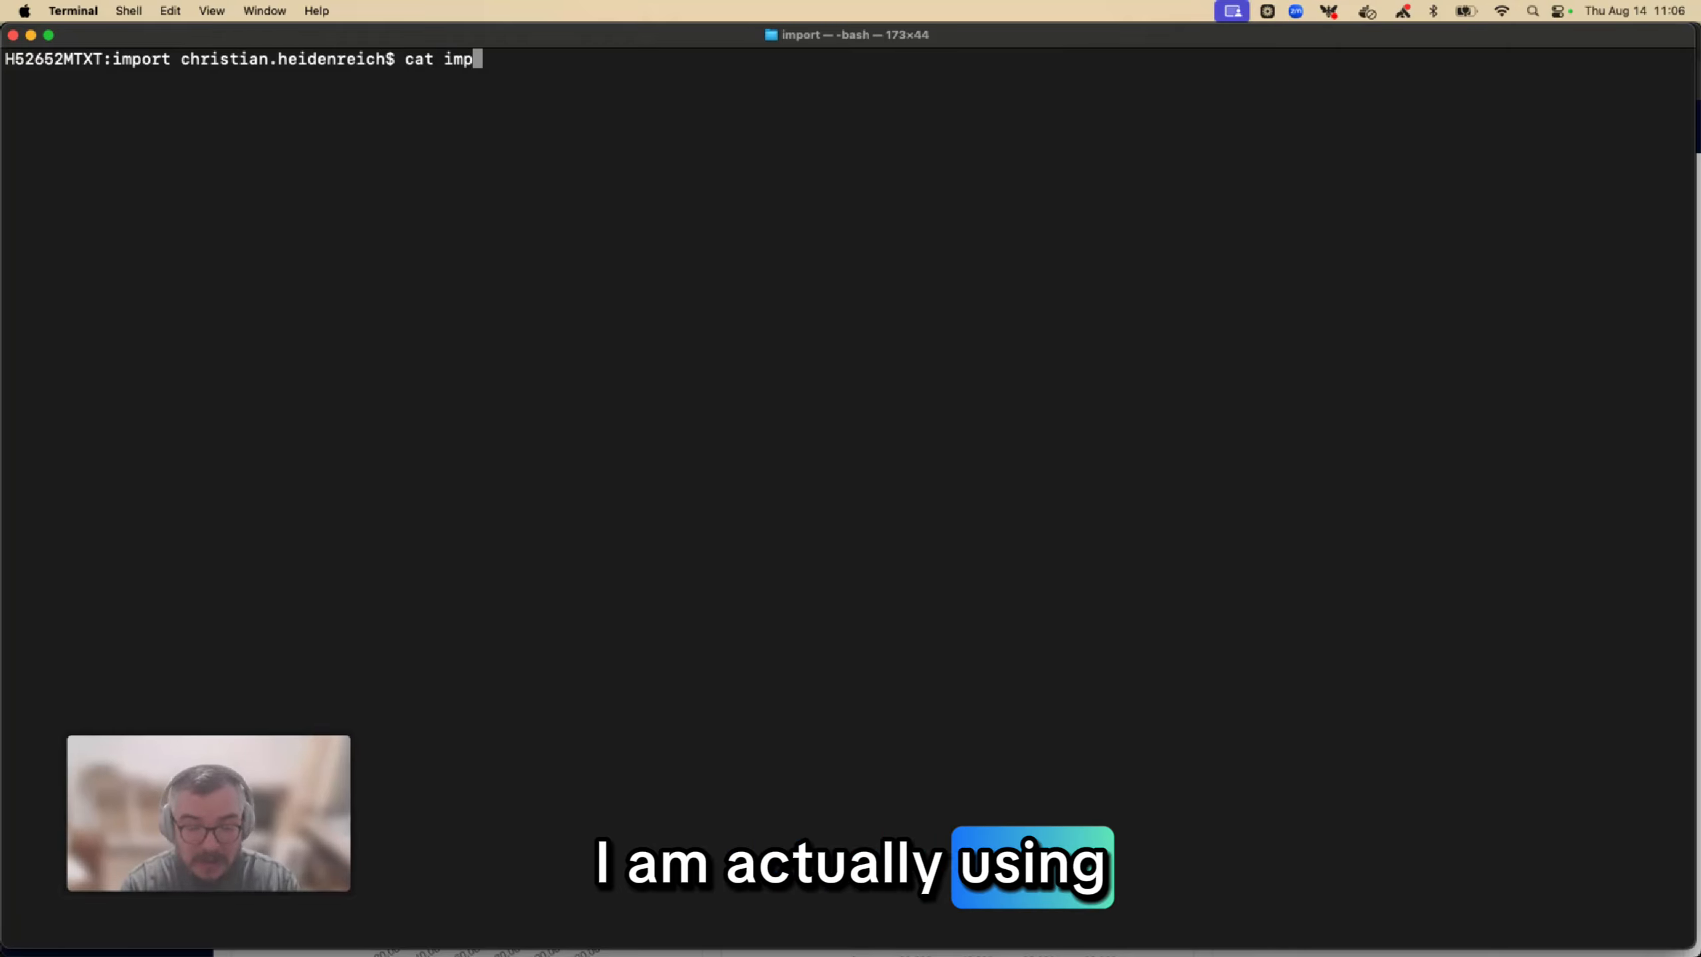
{"action": "key", "text": "Return"}
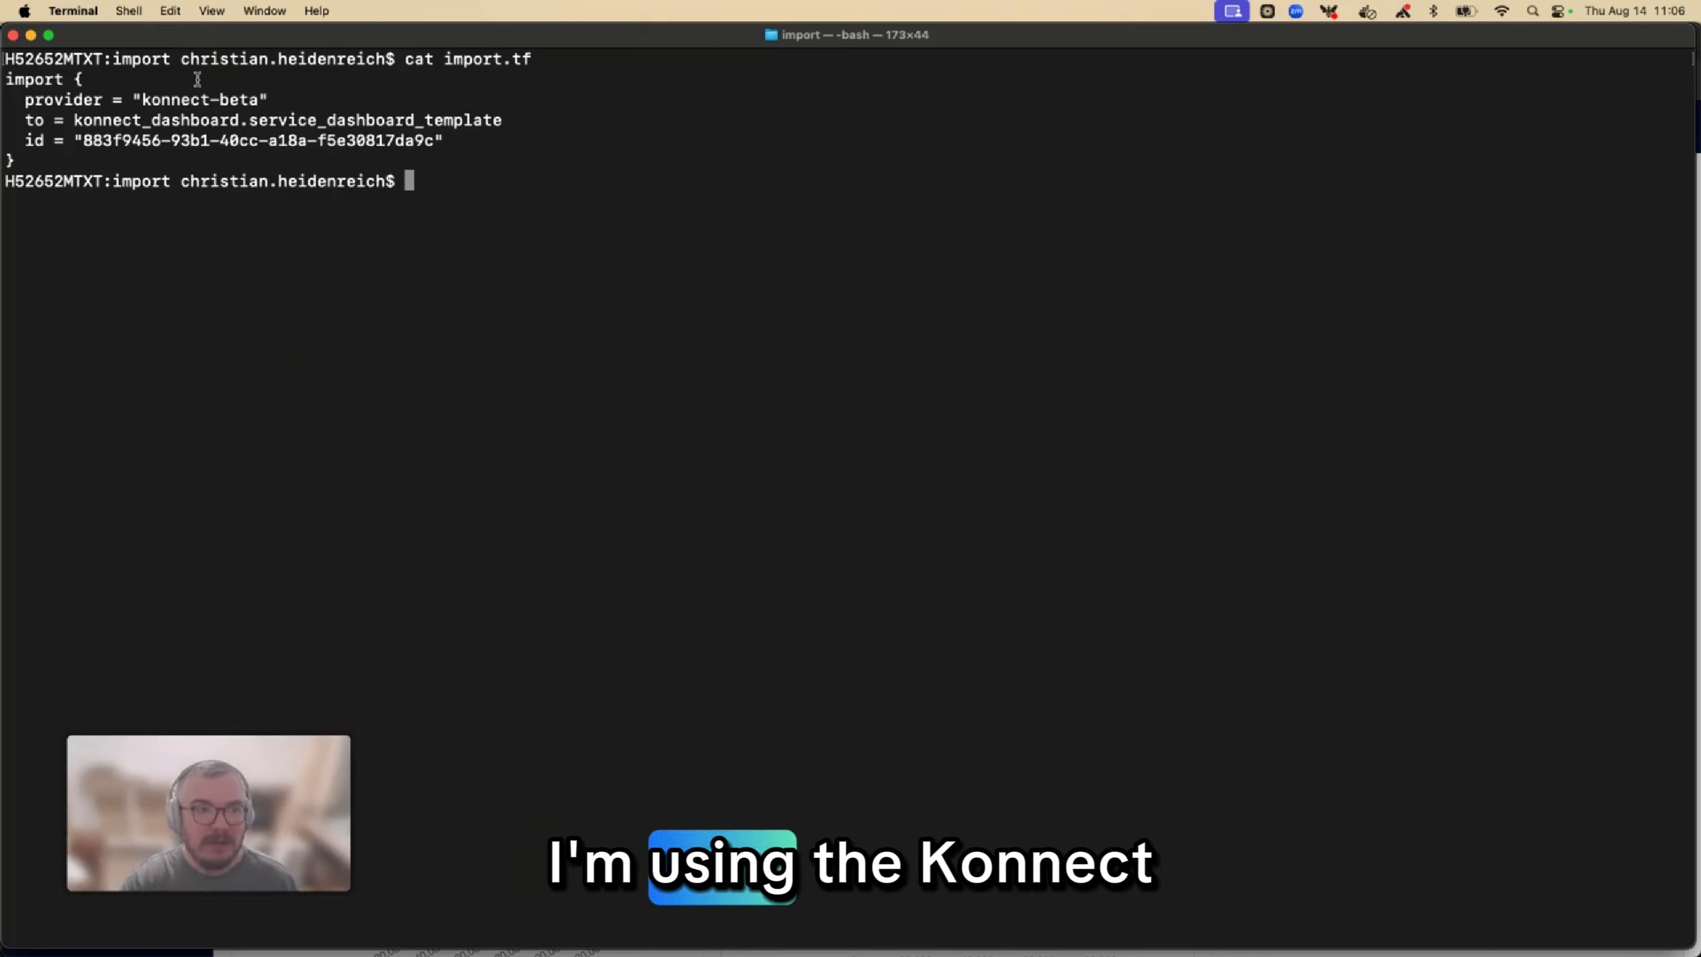
Highlight the provider, the target resource and the dashboard ID in the import block
{"action": "left_click_drag", "start_coordinate": [142, 100], "coordinate": [260, 102]}
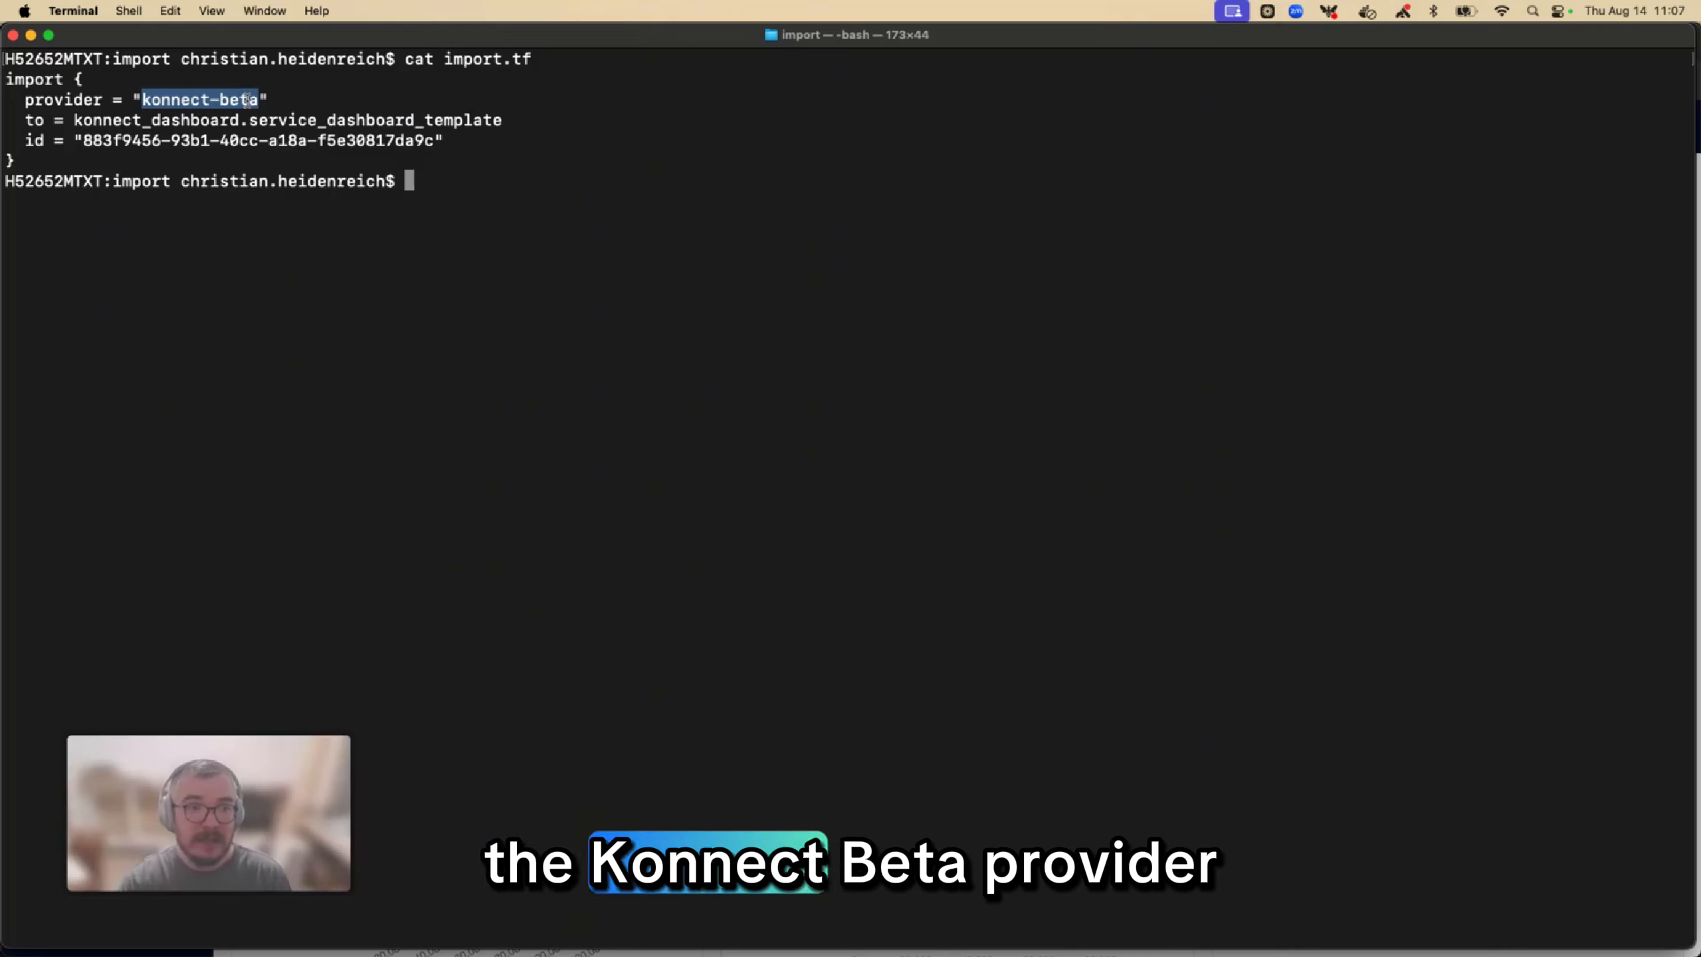
{"action": "double_click", "coordinate": [143, 121]}
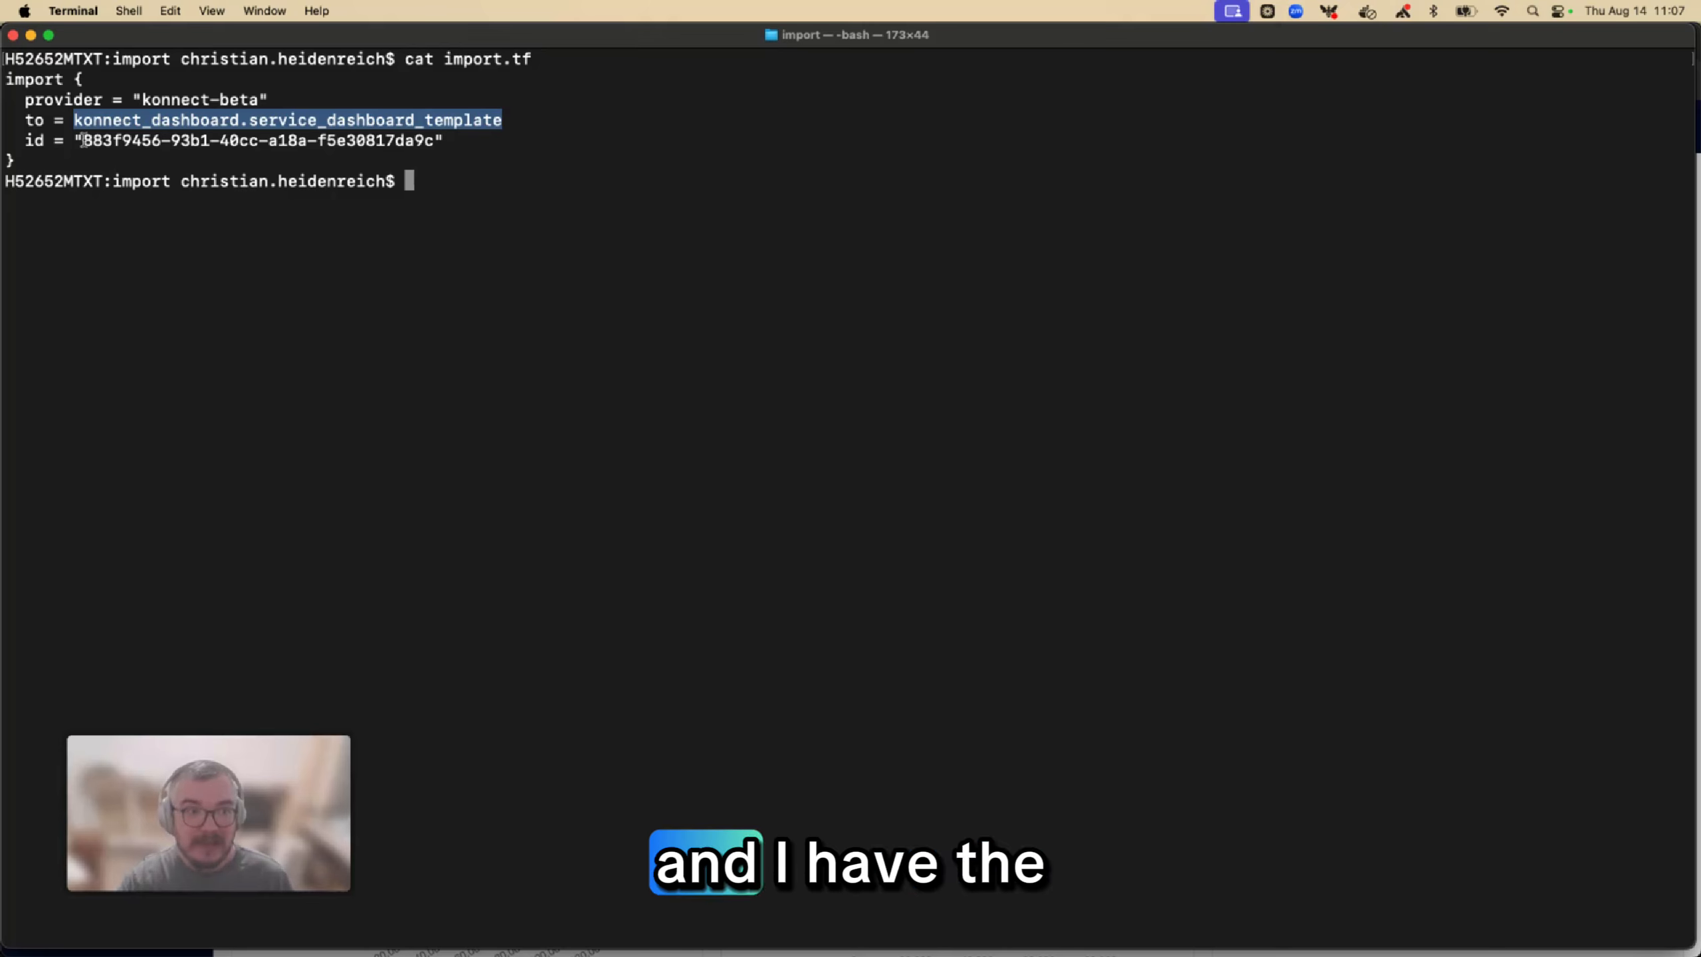
{"action": "left_click_drag", "start_coordinate": [83, 140], "coordinate": [427, 140]}
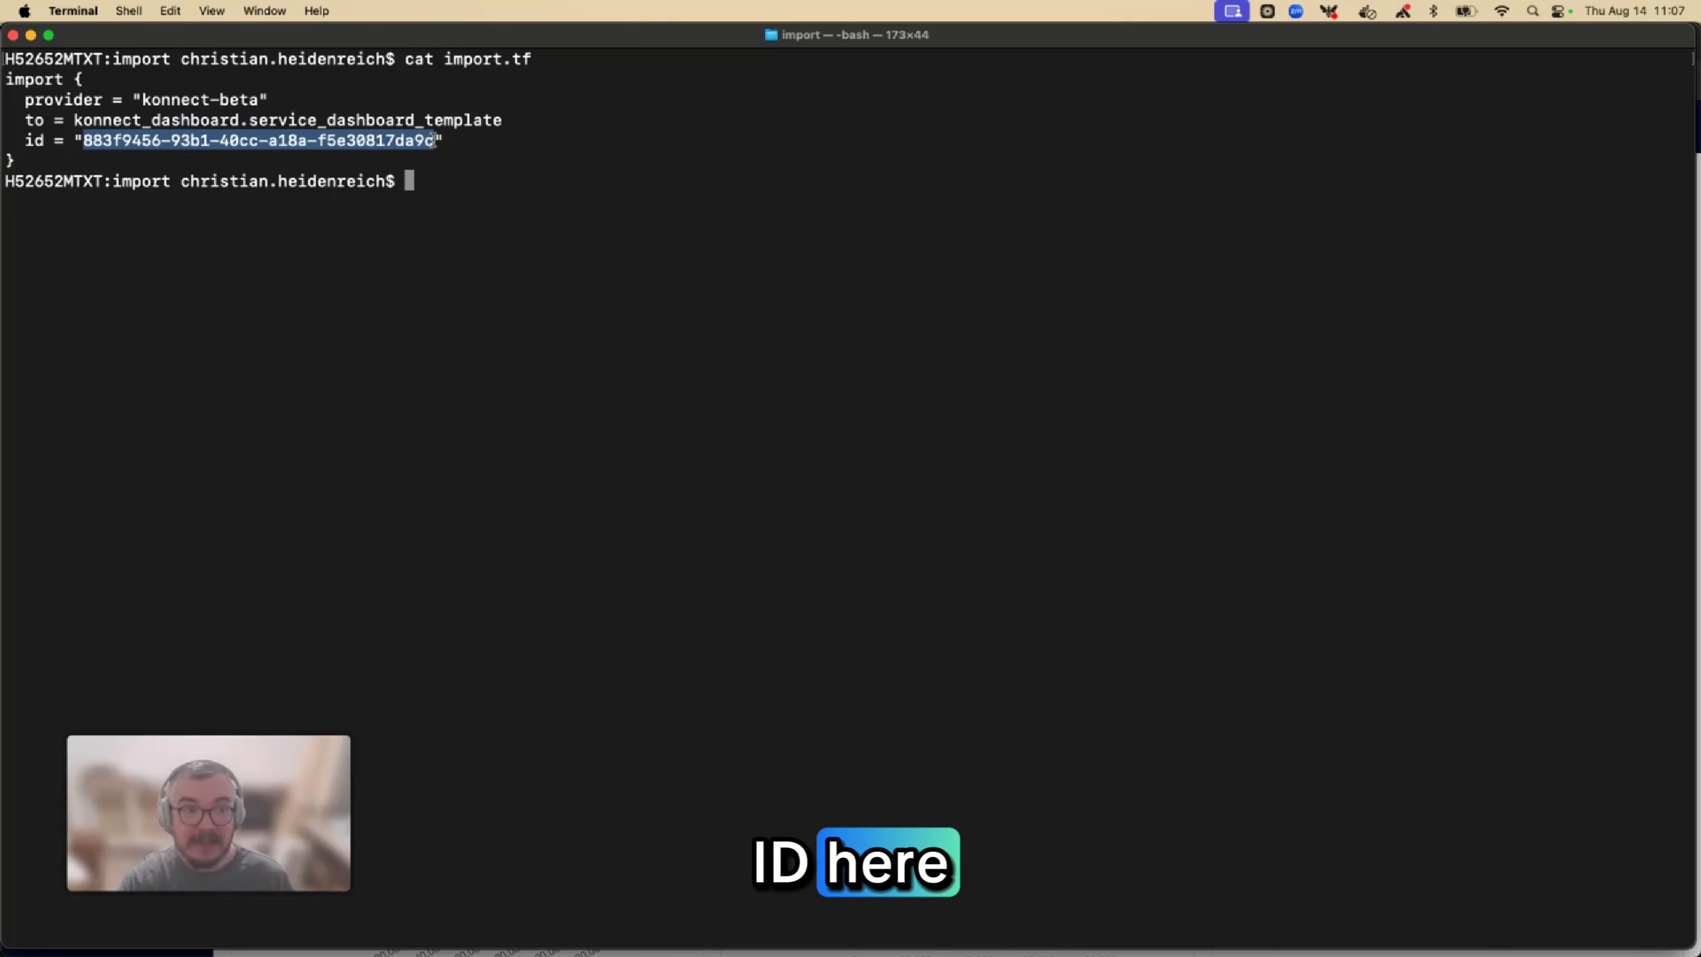
Run terraform plan -generate-config-out="create-dashboard.tf" to generate the configuration for the imported dashboard
{"action": "left_click", "coordinate": [431, 164]}
{"action": "type", "text": "terraform plan -generate-config-out=\"create-dashboard.tf\""}
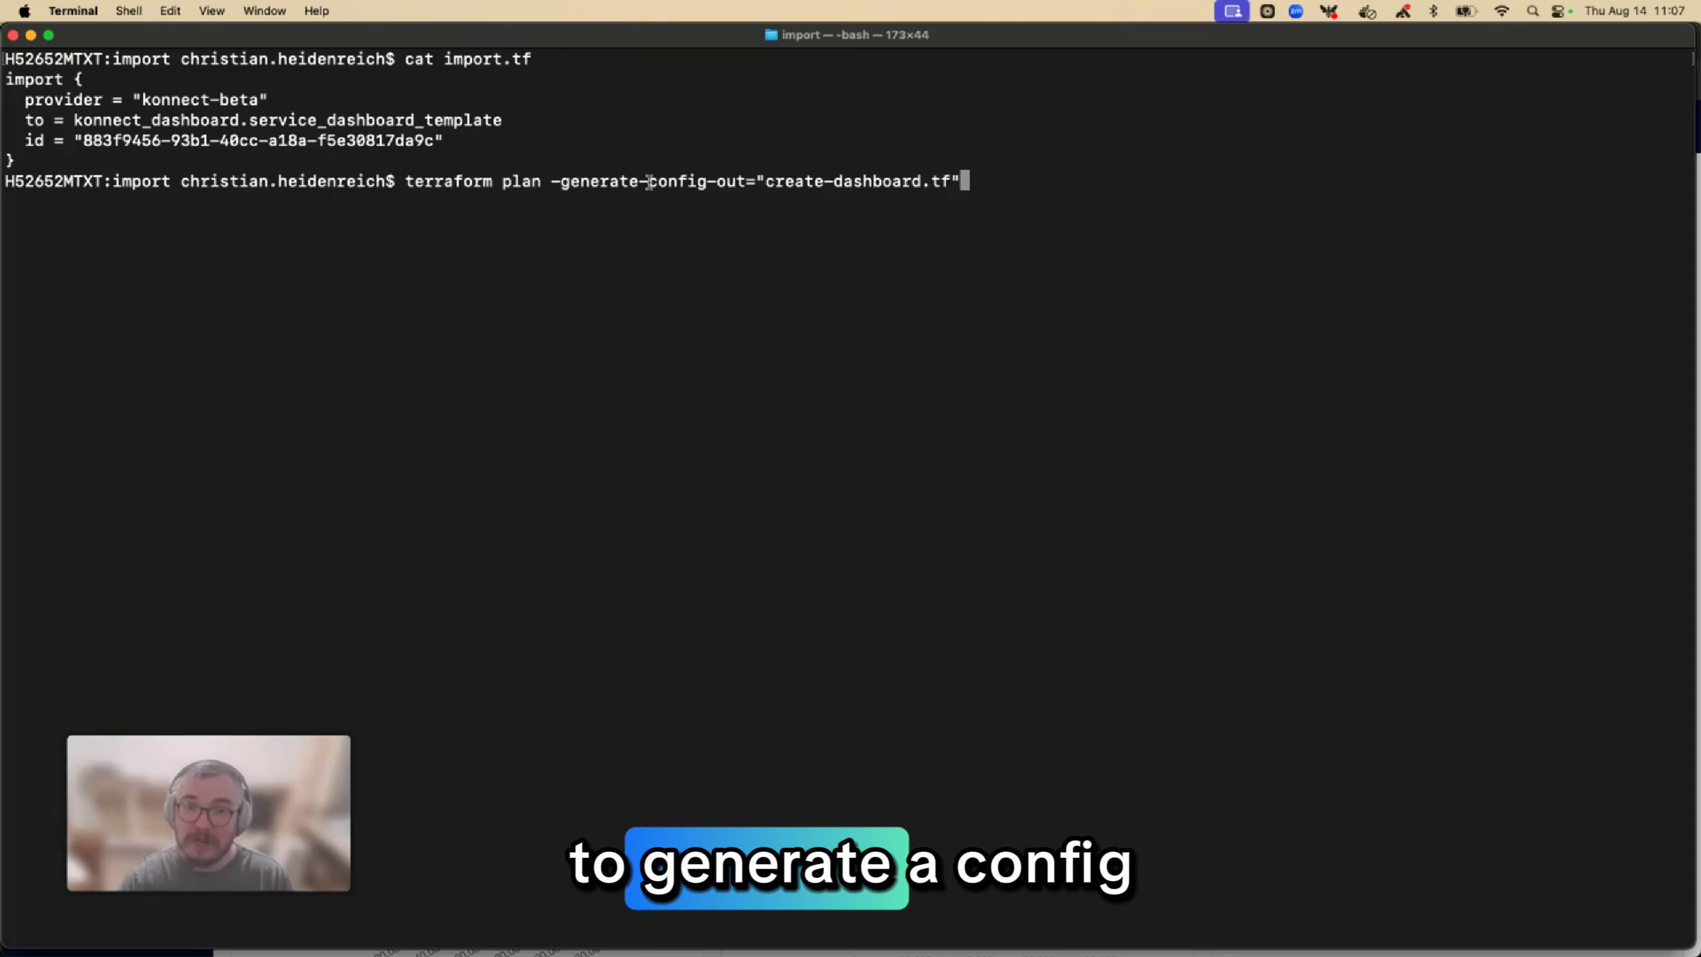
{"action": "left_click_drag", "start_coordinate": [765, 180], "coordinate": [941, 181]}
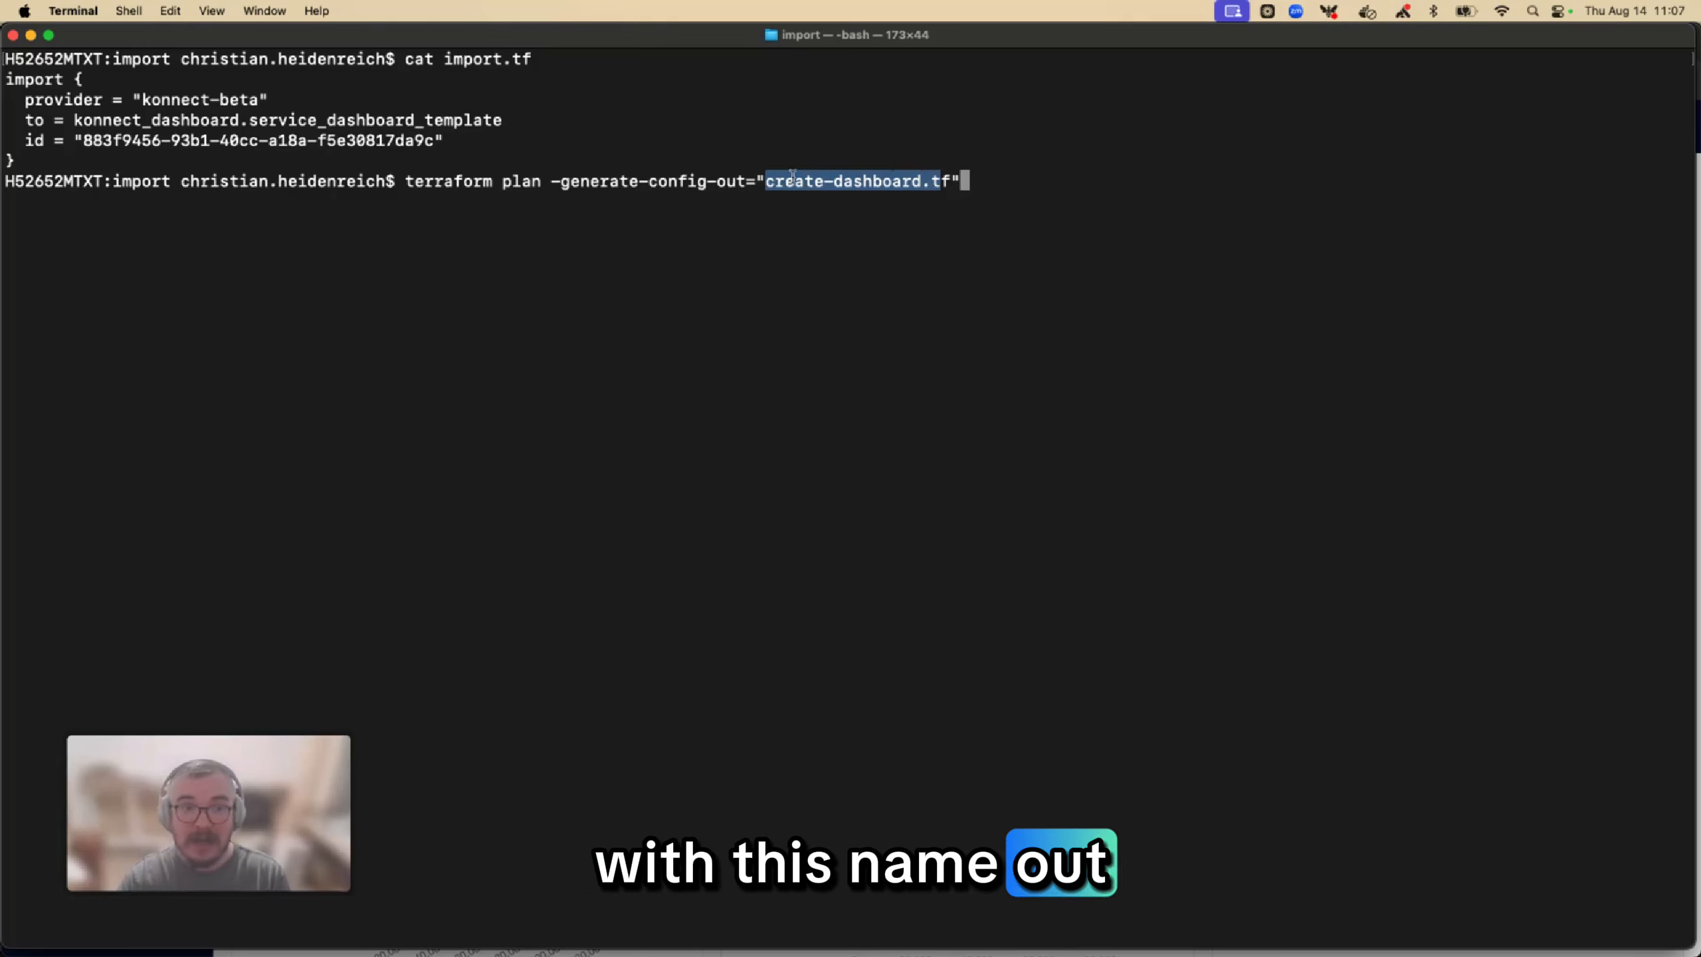
{"action": "left_click", "coordinate": [1000, 192]}
{"action": "key", "text": "Return"}
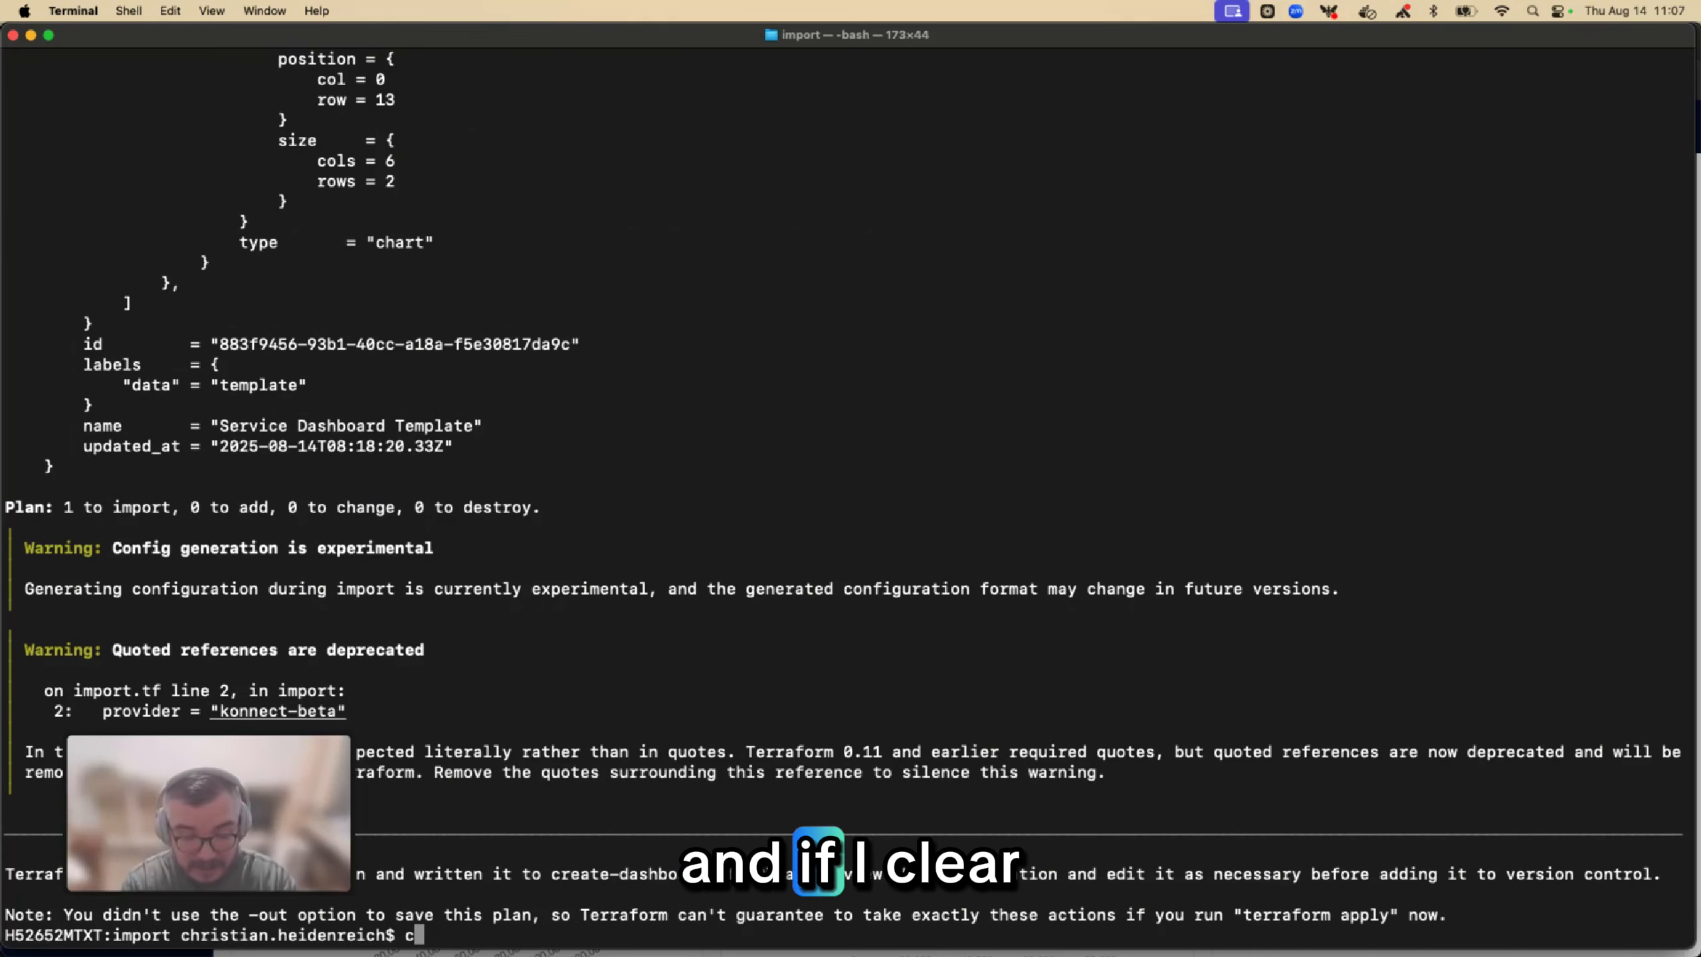
Clear the terminal, list the folder's files and highlight the generated create-dashboard.tf
{"action": "type", "text": "c;e"}
{"action": "key", "text": "BackSpace"}
{"action": "key", "text": "BackSpace"}
{"action": "type", "text": "lea"}
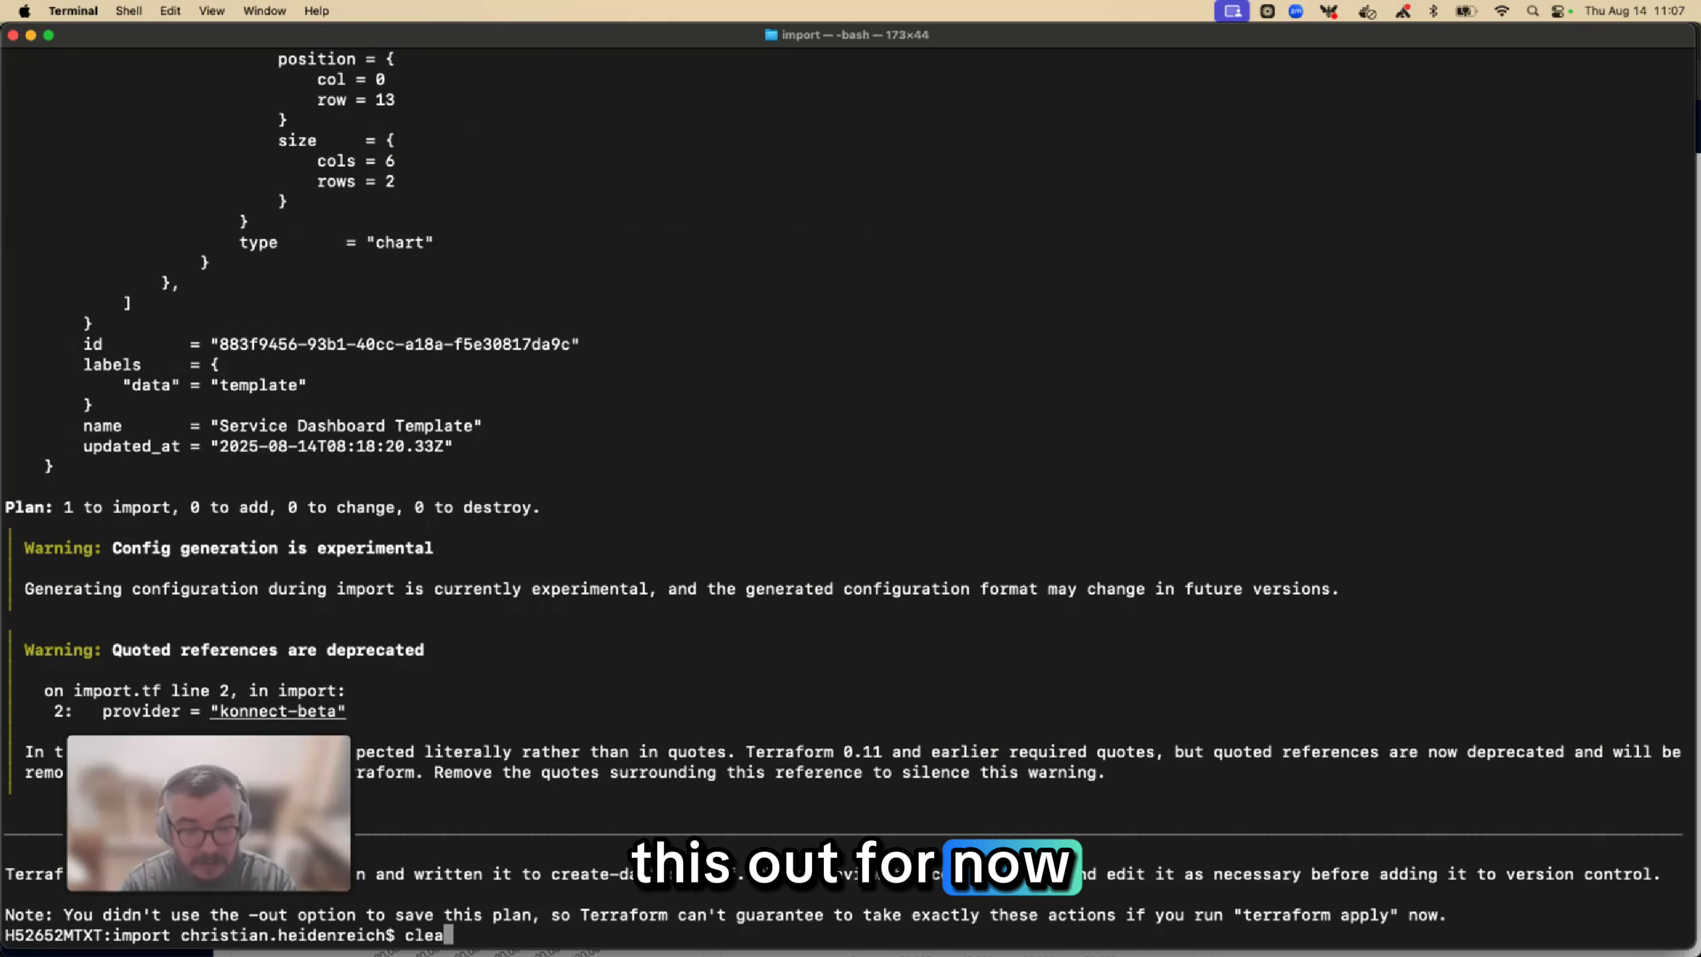
{"action": "type", "text": "r"}
{"action": "key", "text": "Return"}
{"action": "type", "text": "l"}
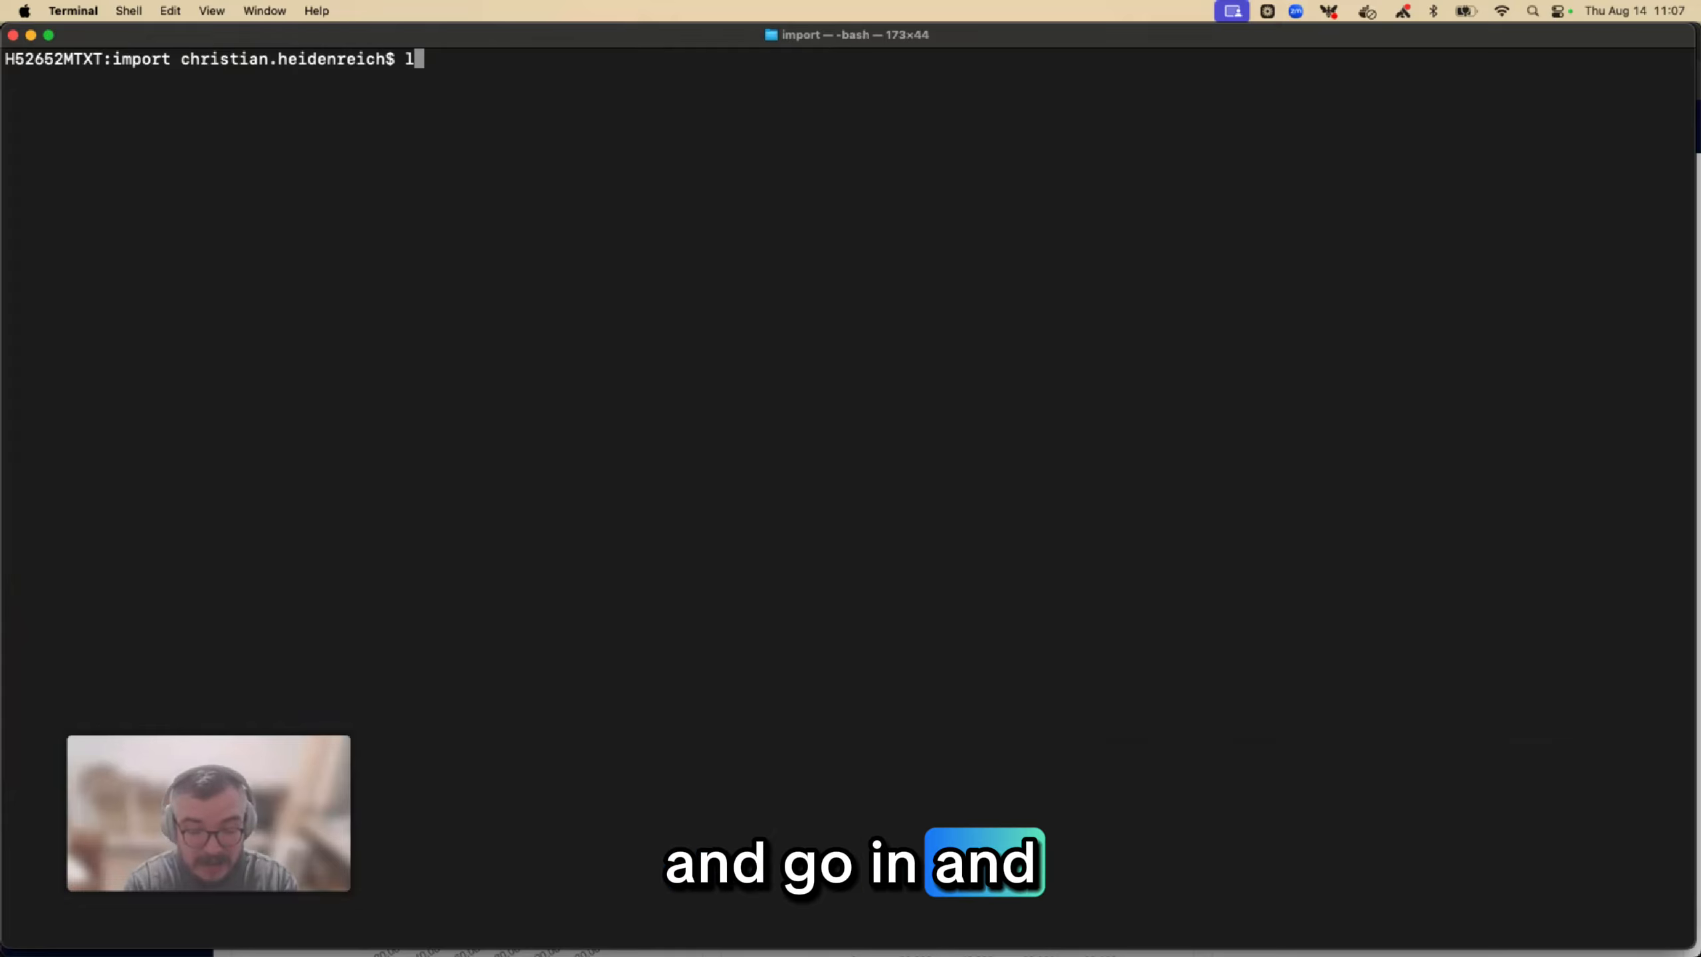
{"action": "type", "text": "s"}
{"action": "key", "text": "Return"}
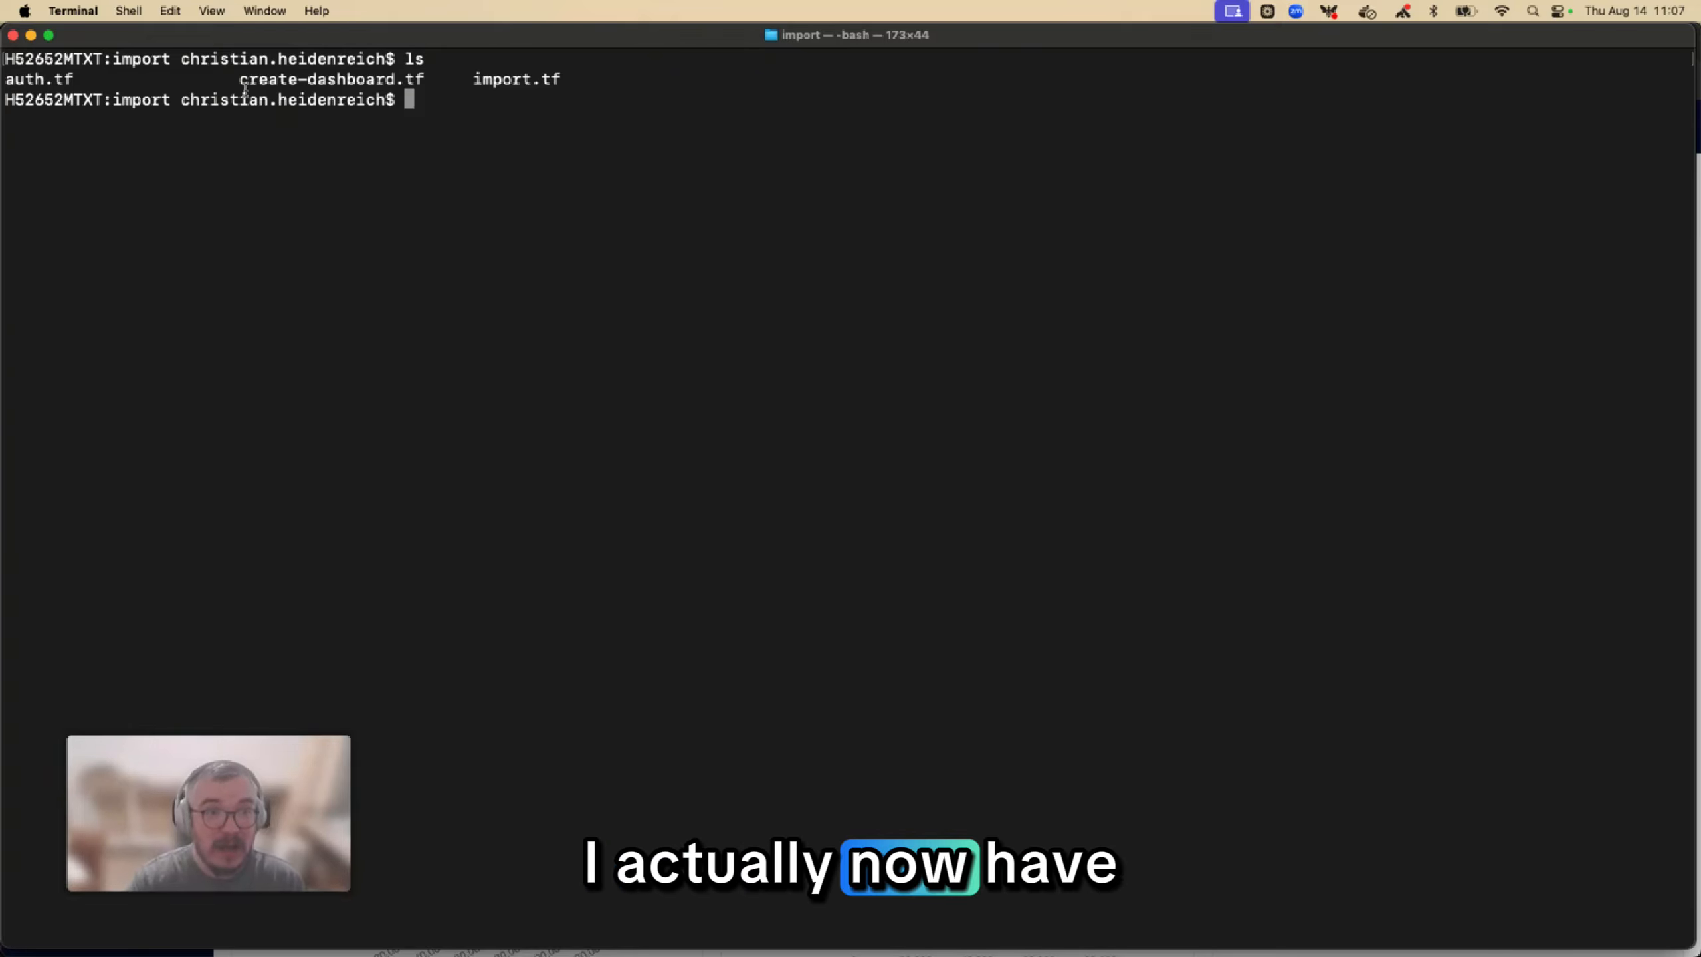
{"action": "left_click_drag", "start_coordinate": [246, 90], "coordinate": [426, 76]}
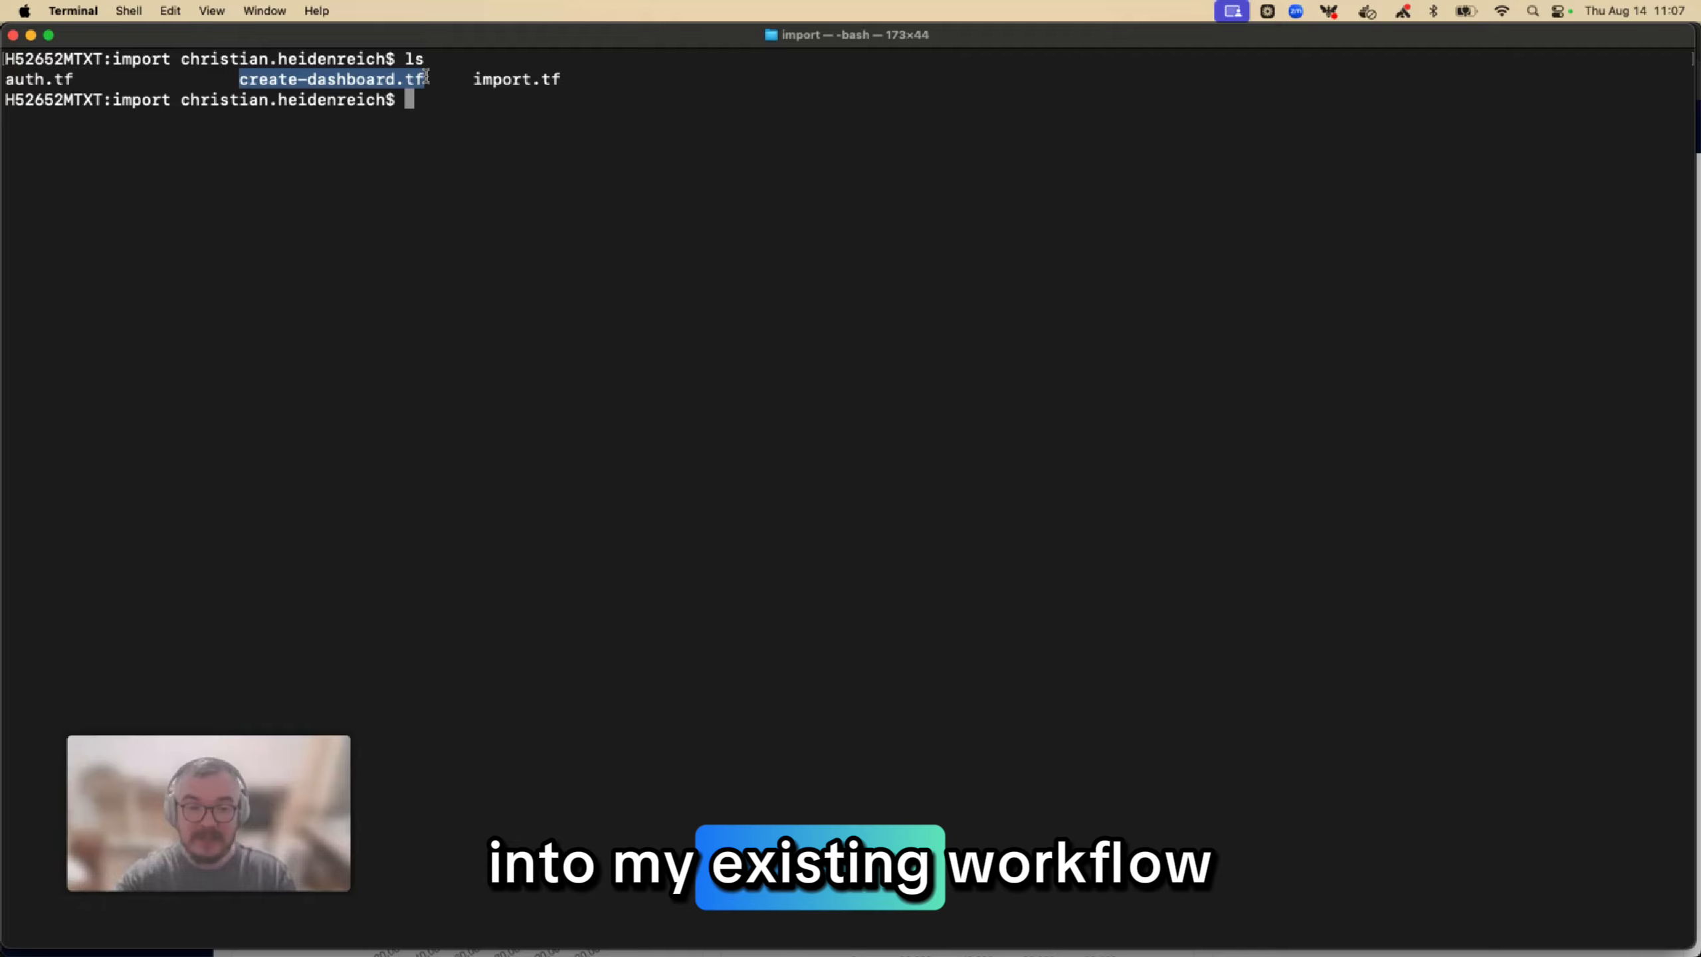
Switch to Chrome and open create-dashboard.tf in the modules/onboard_teams folder of the konnect-onboarding-teams GitHub repository
{"action": "mouse_move", "coordinate": [38, 268]}
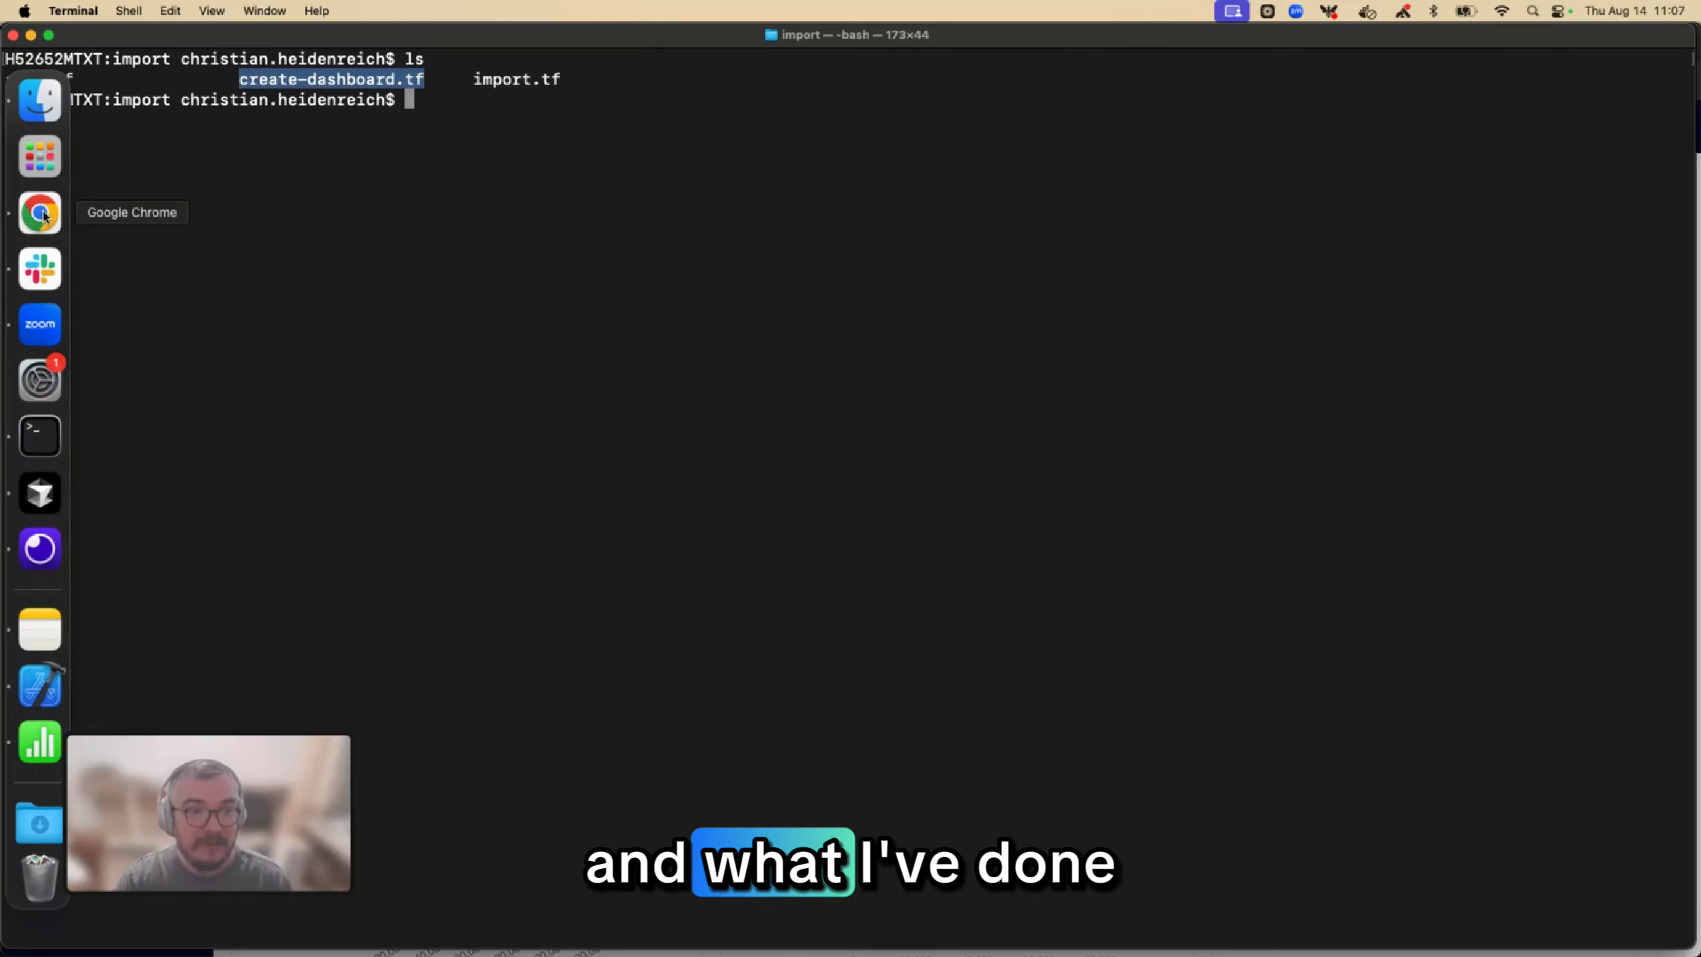
{"action": "key", "text": "ctrl+Up"}
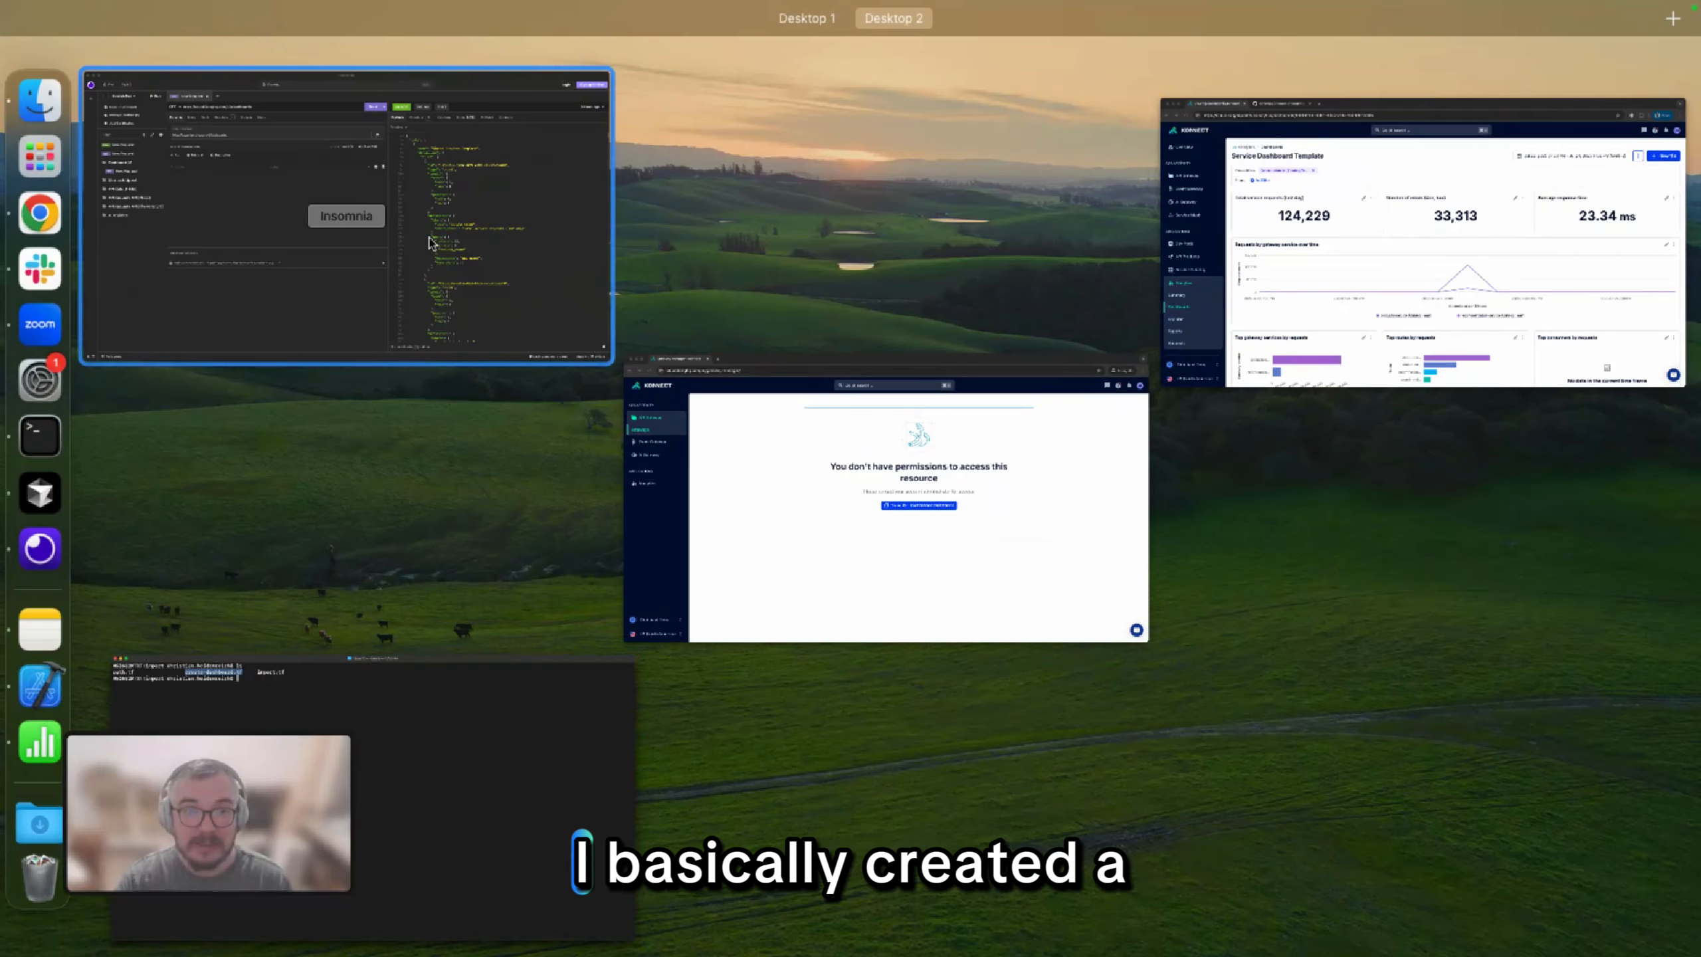
{"action": "left_click", "coordinate": [1324, 235]}
{"action": "left_click", "coordinate": [337, 40]}
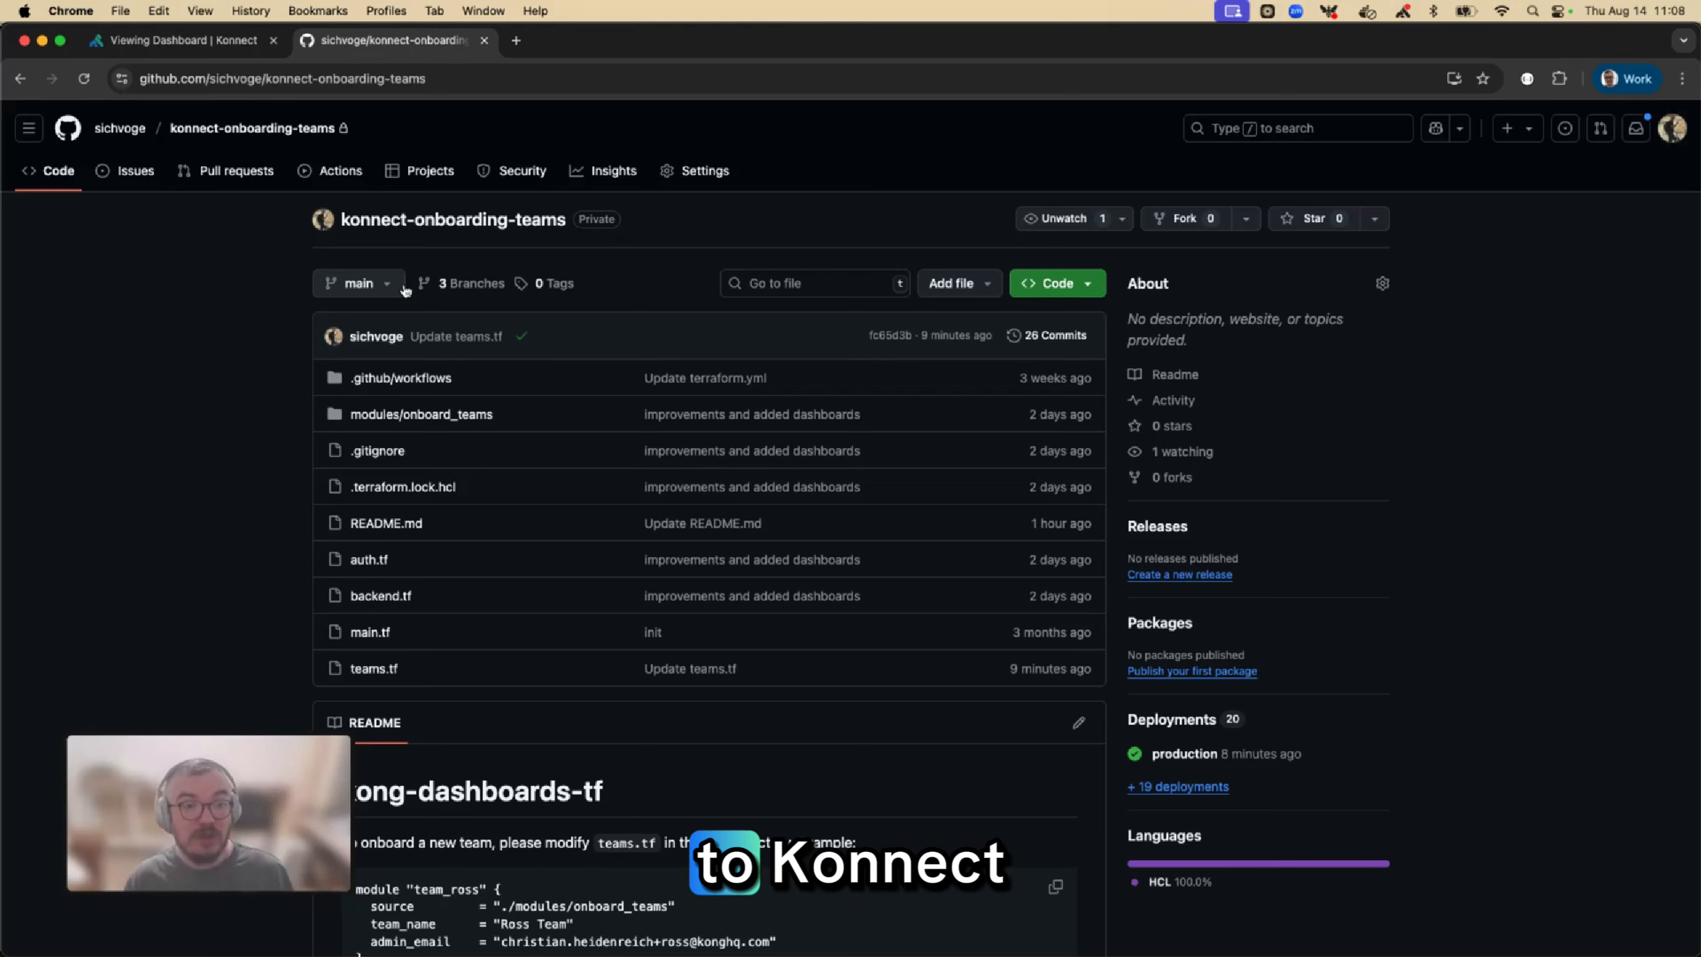
{"action": "left_click", "coordinate": [391, 414]}
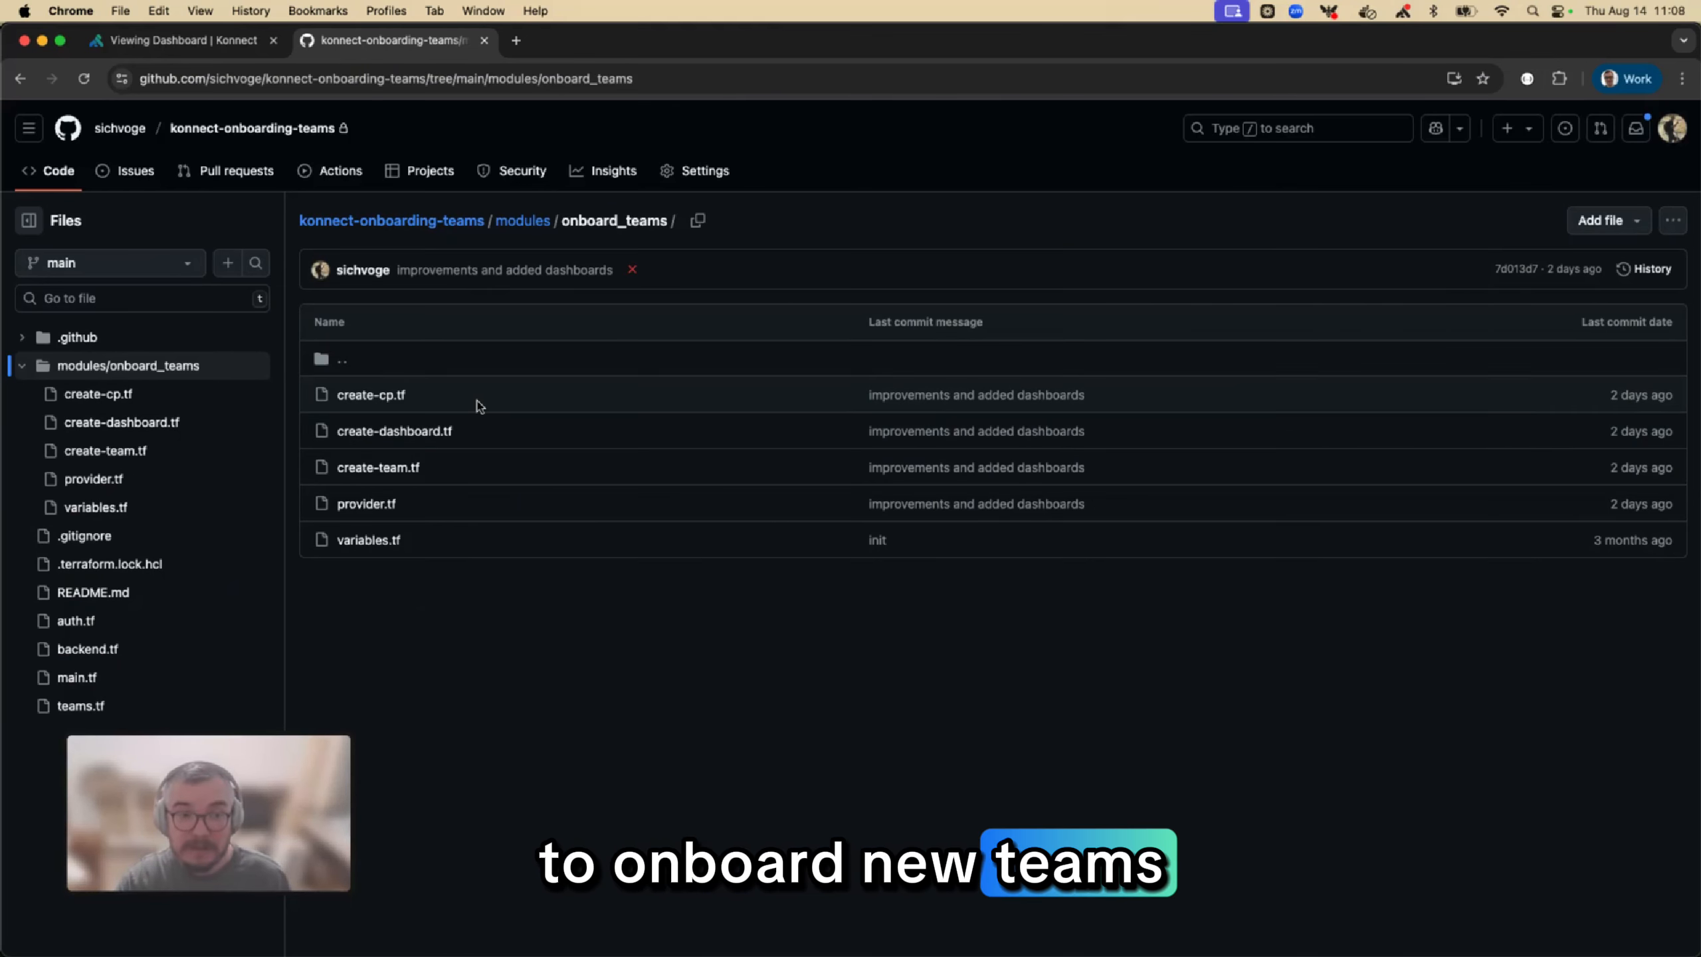
{"action": "scroll", "coordinate": [477, 402], "scroll_direction": "down", "scroll_amount": 1}
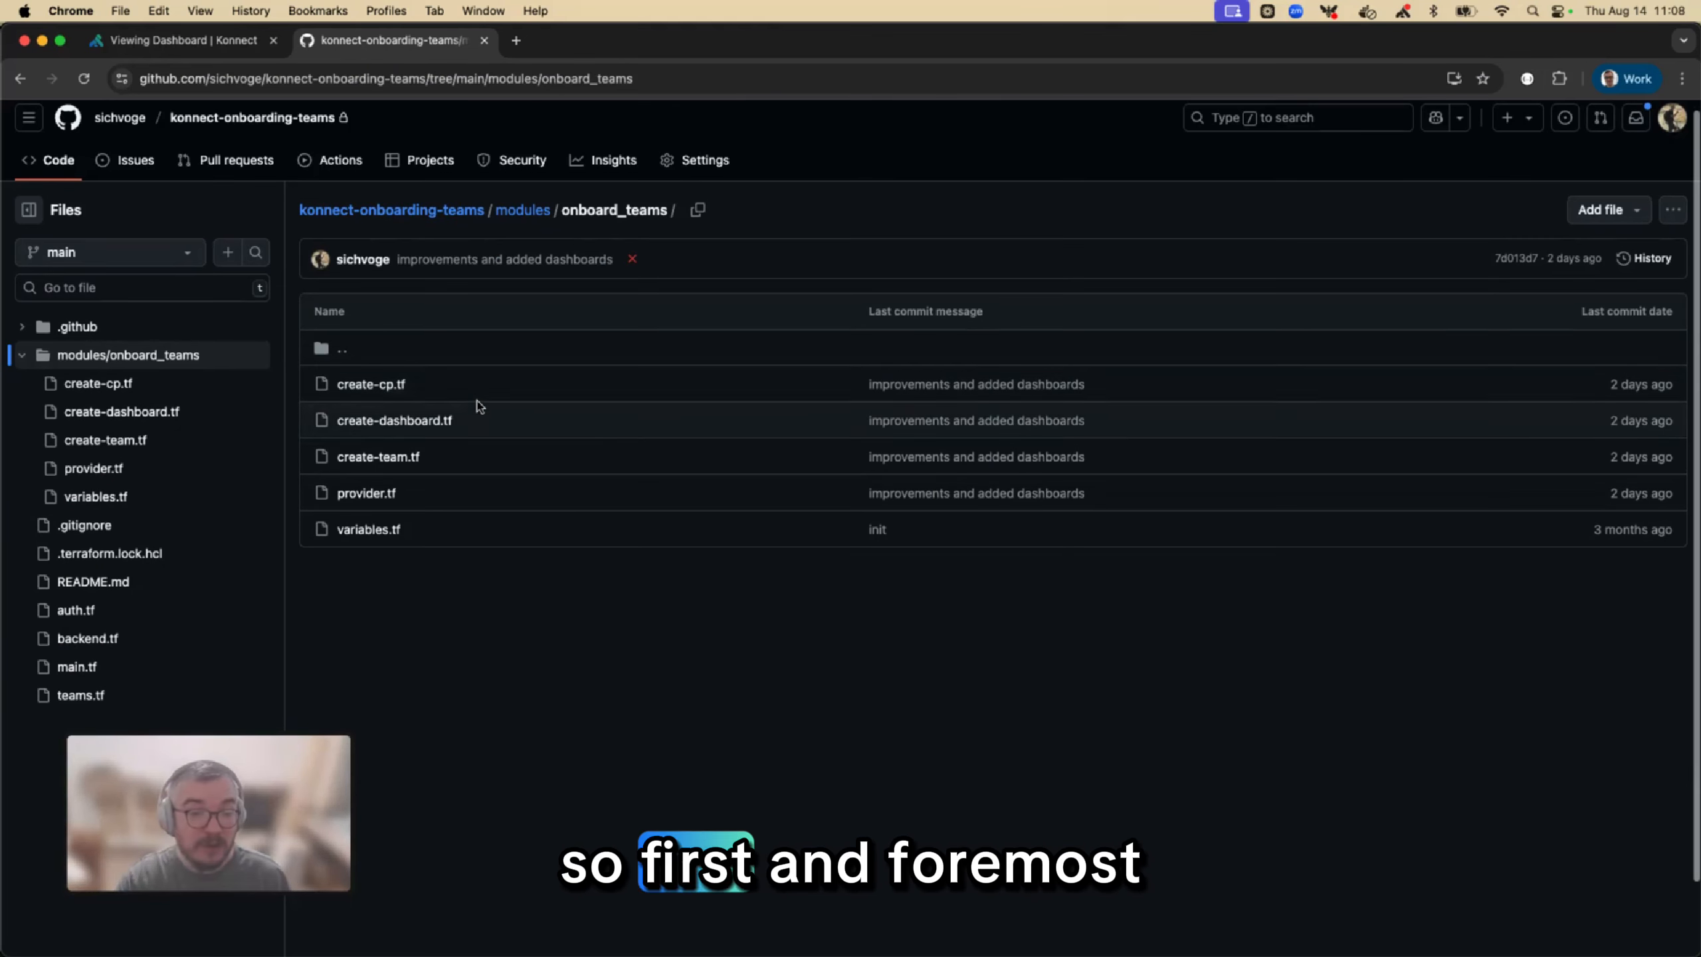
{"action": "left_click", "coordinate": [374, 421]}
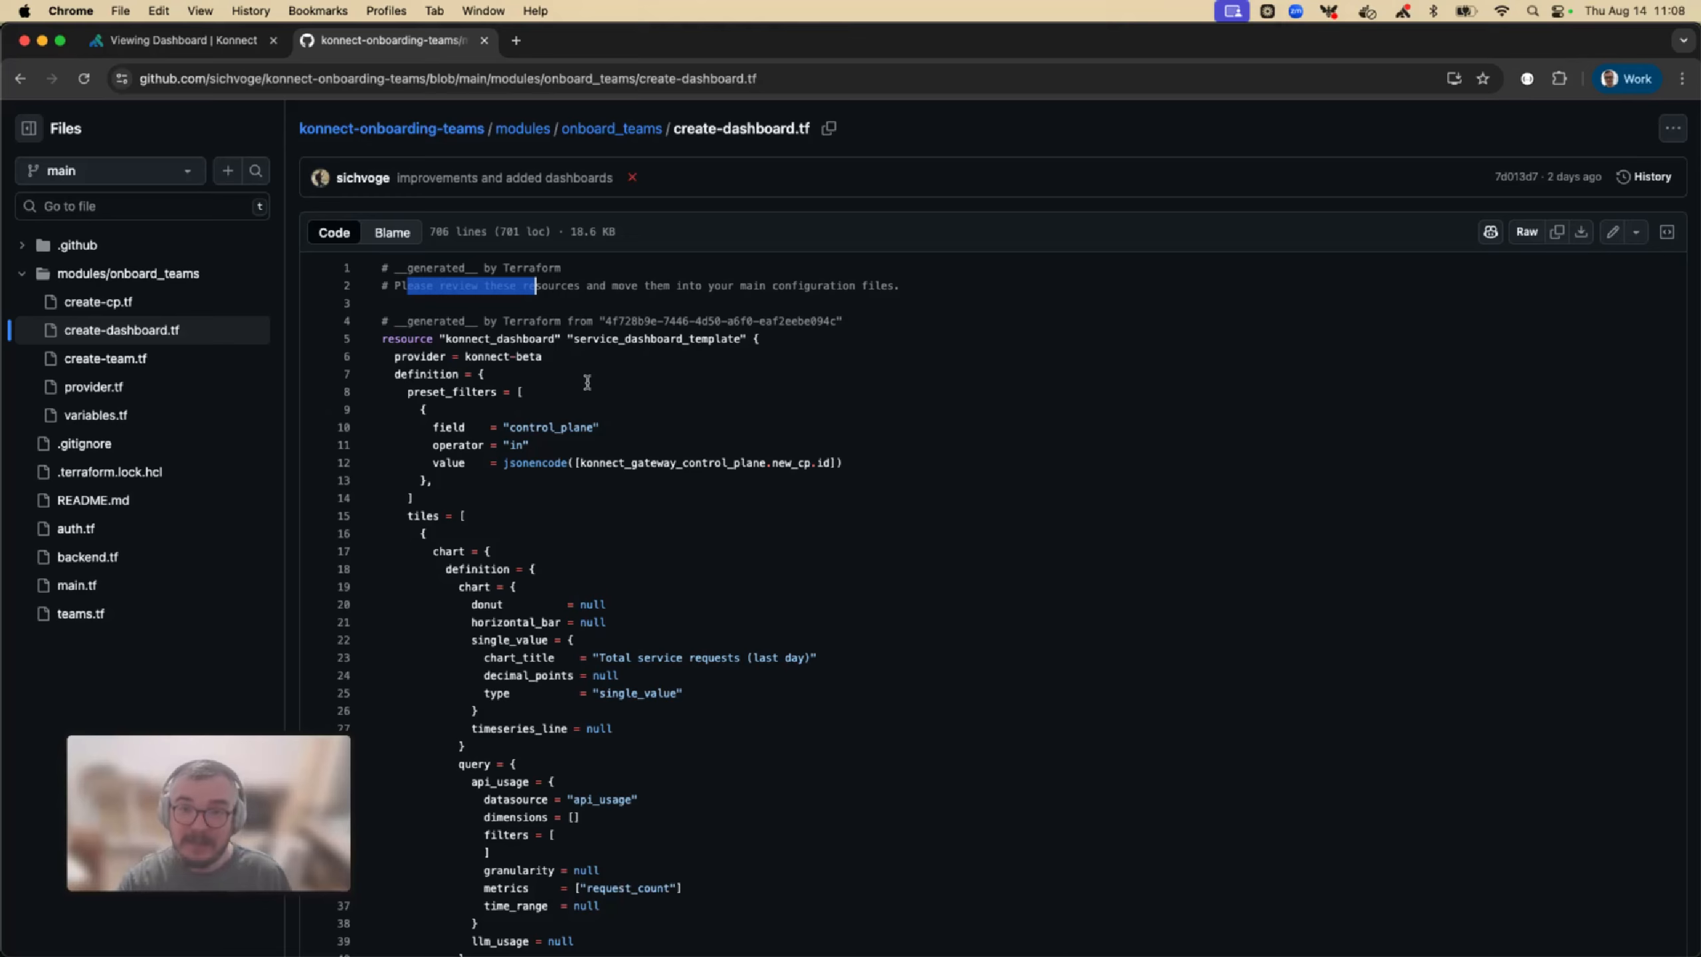
Examine the control_plane preset filter value in create-dashboard.tf and compare it with the preset filter on the Konnect dashboard
{"action": "scroll", "coordinate": [588, 382], "scroll_direction": "down", "scroll_amount": 2}
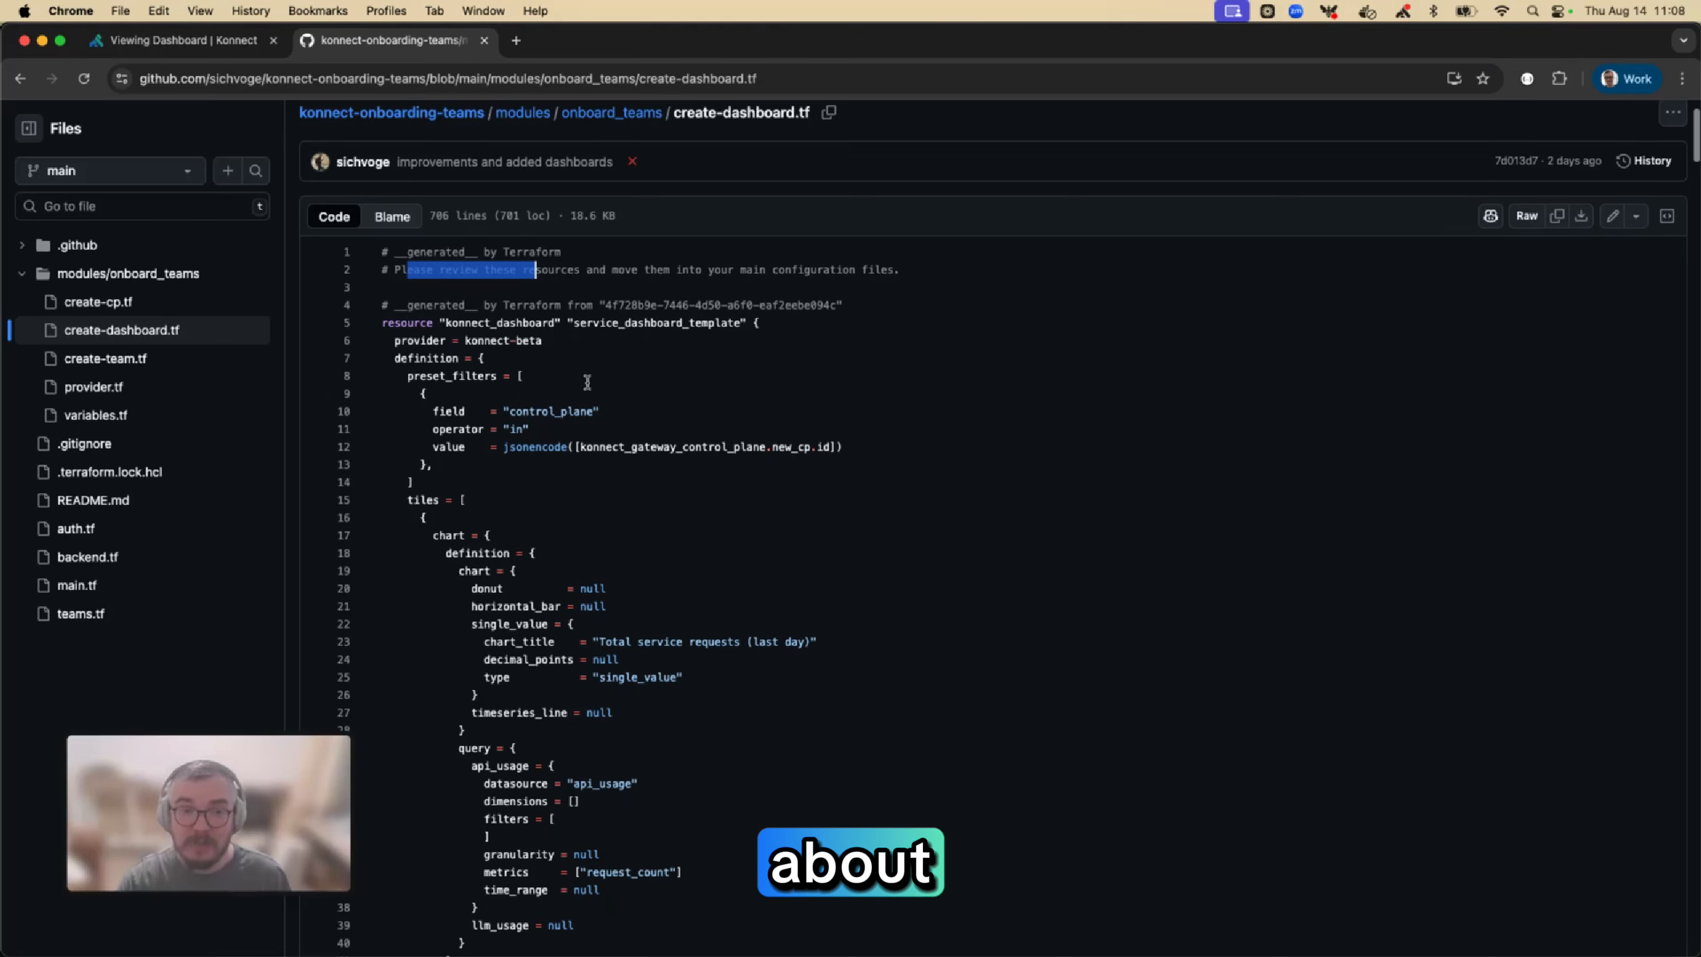
{"action": "scroll", "coordinate": [587, 382], "scroll_direction": "down", "scroll_amount": 2}
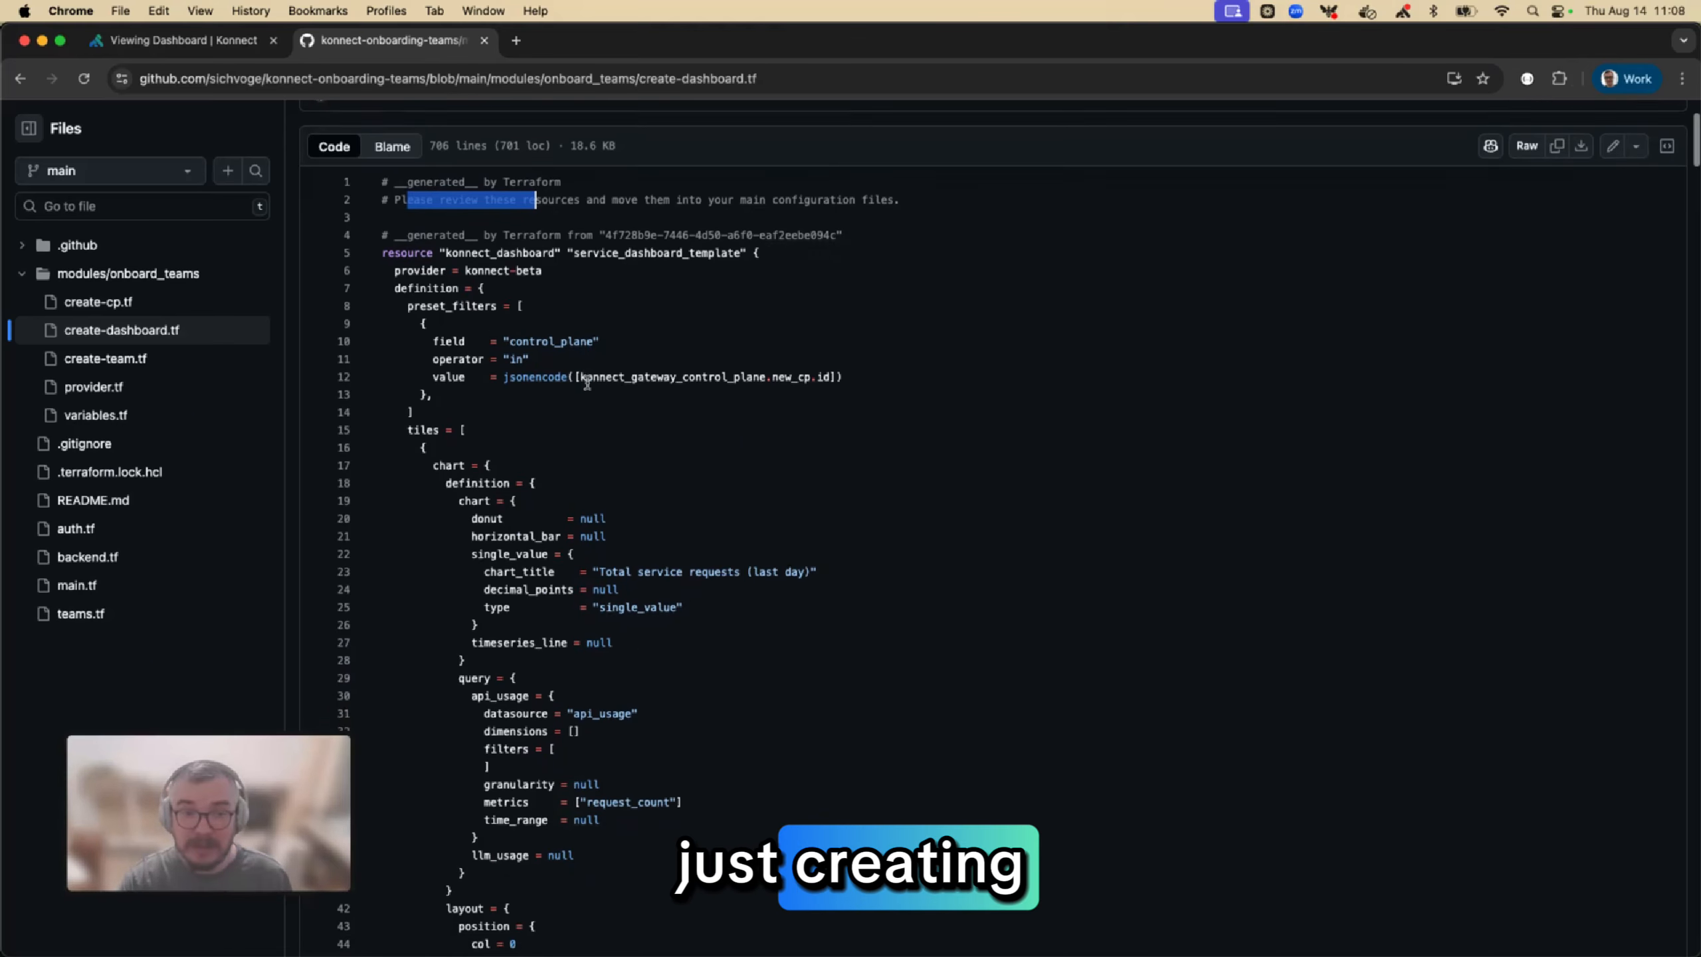
{"action": "scroll", "coordinate": [587, 382], "scroll_direction": "up", "scroll_amount": 2}
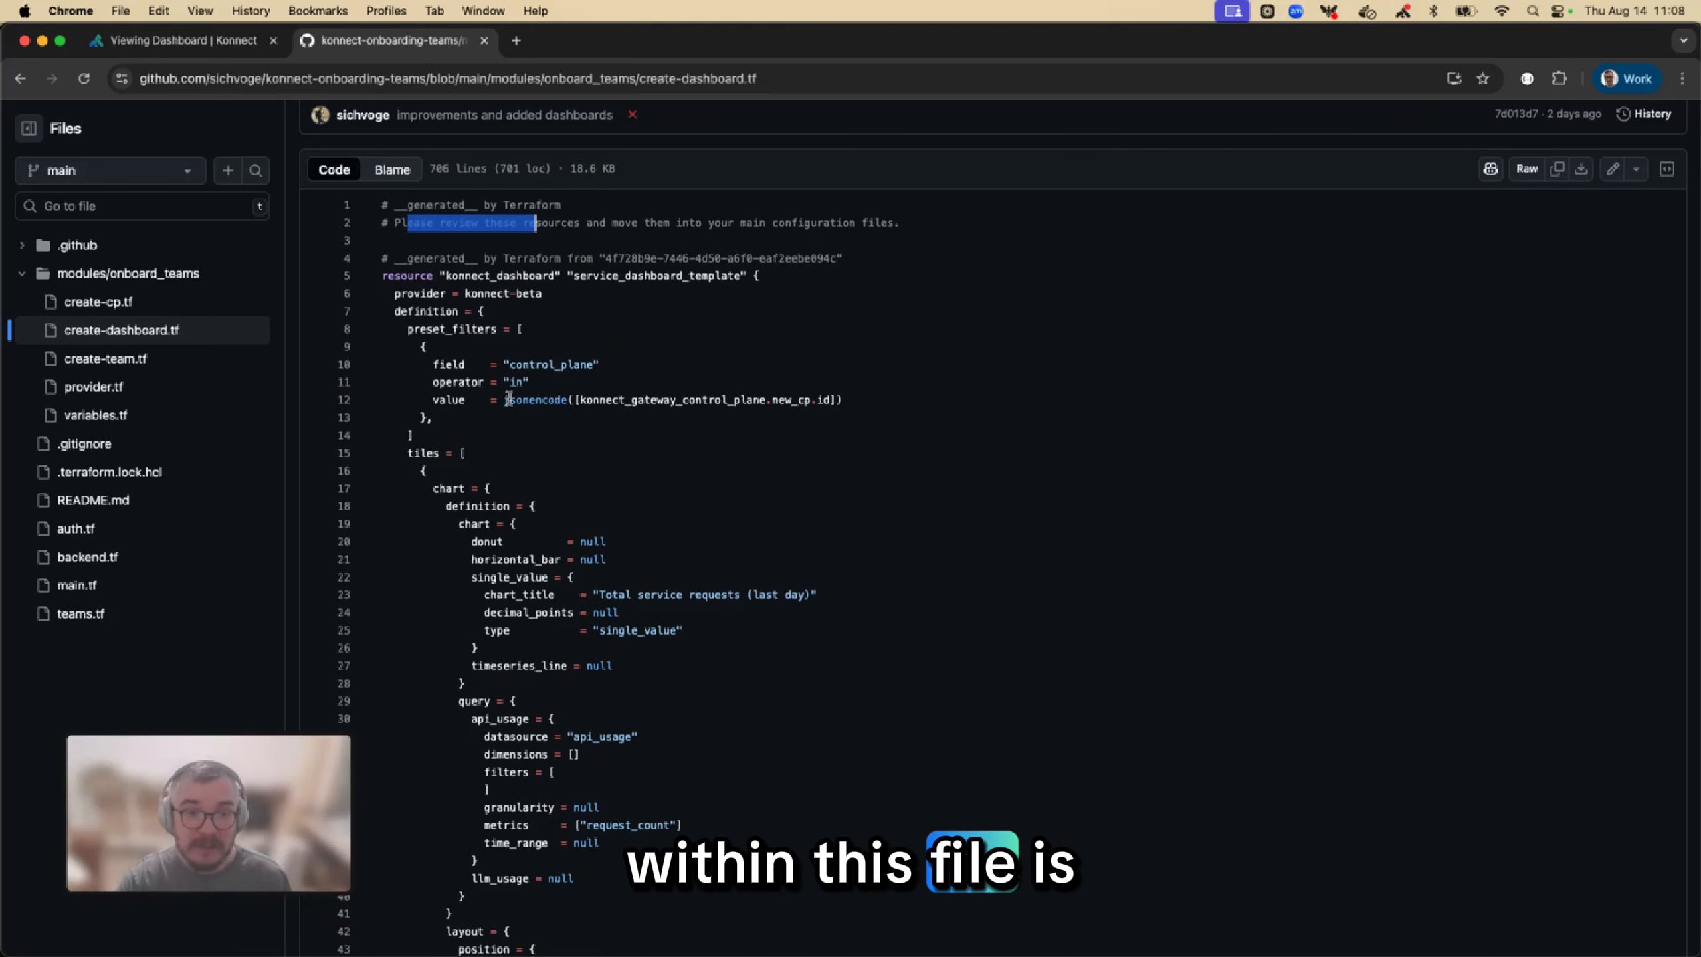
{"action": "left_click_drag", "start_coordinate": [507, 399], "coordinate": [877, 393]}
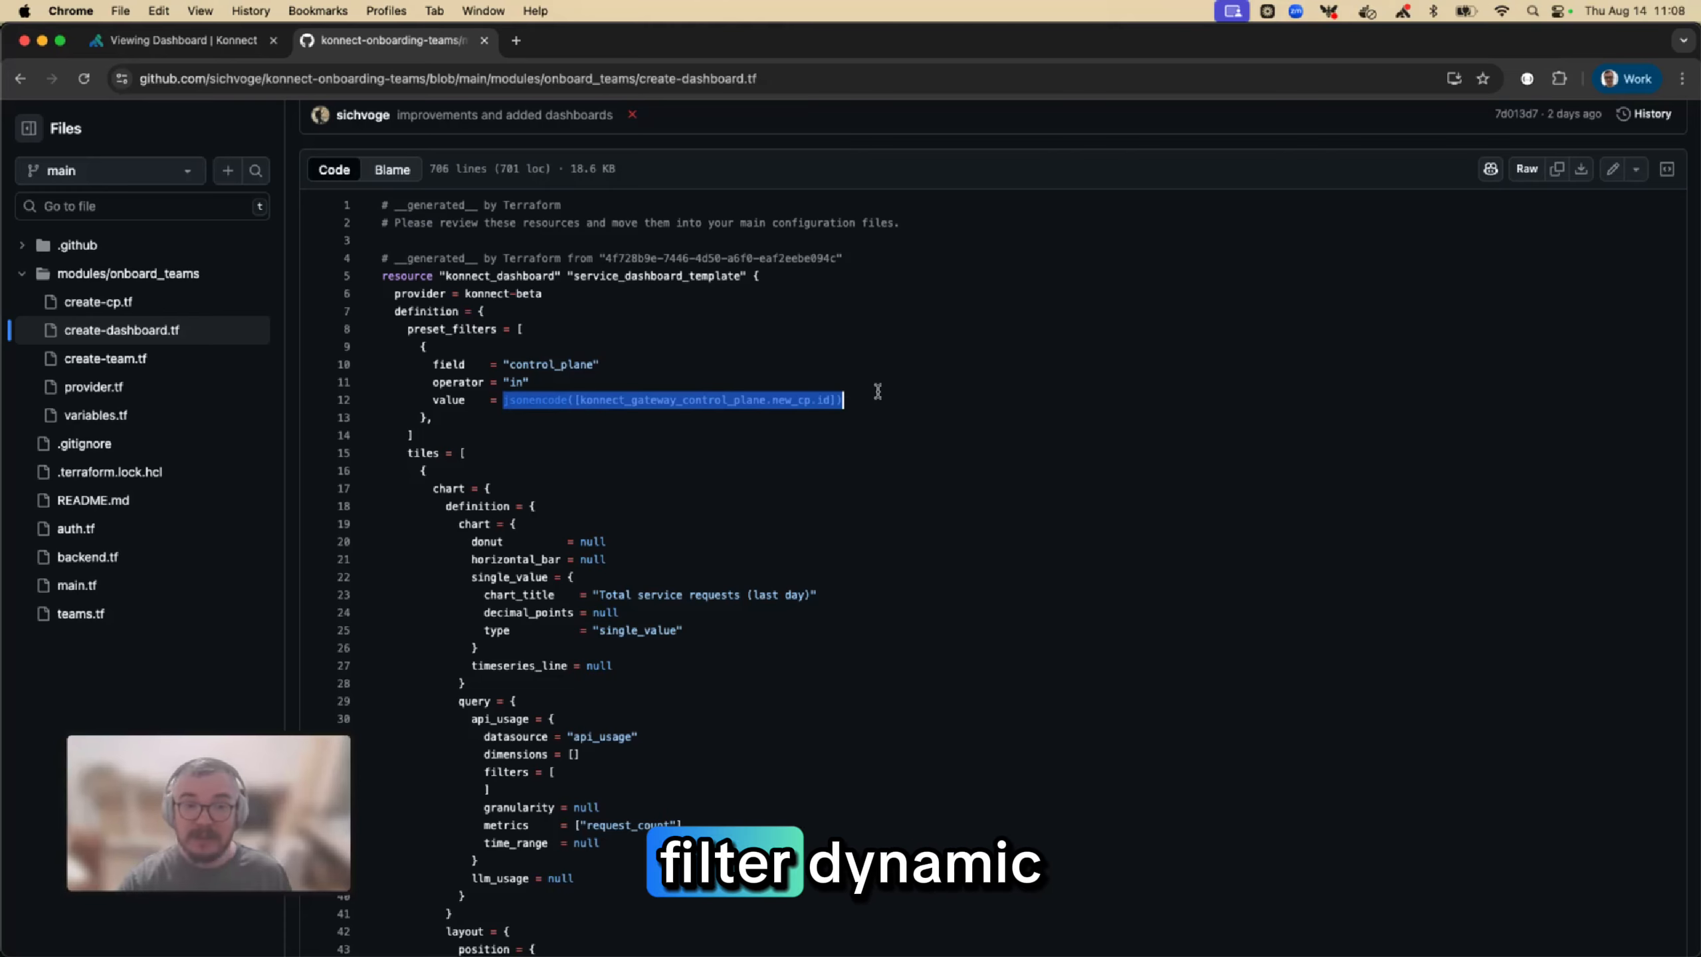
{"action": "left_click", "coordinate": [211, 47]}
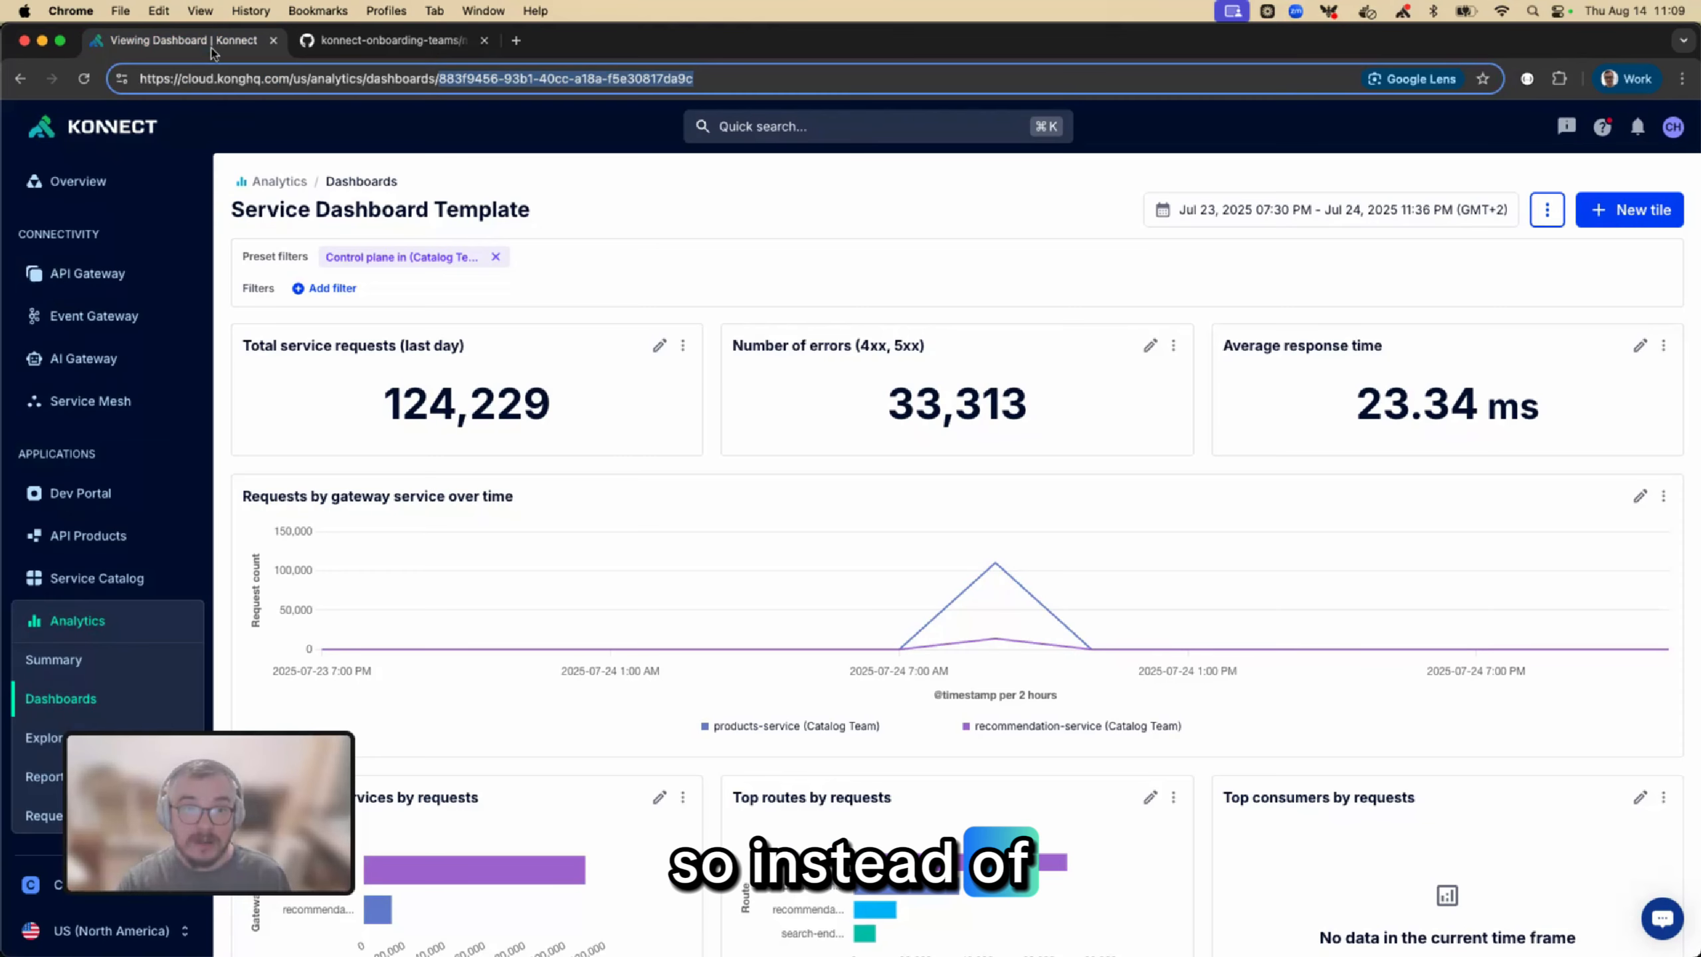
{"action": "left_click", "coordinate": [392, 40]}
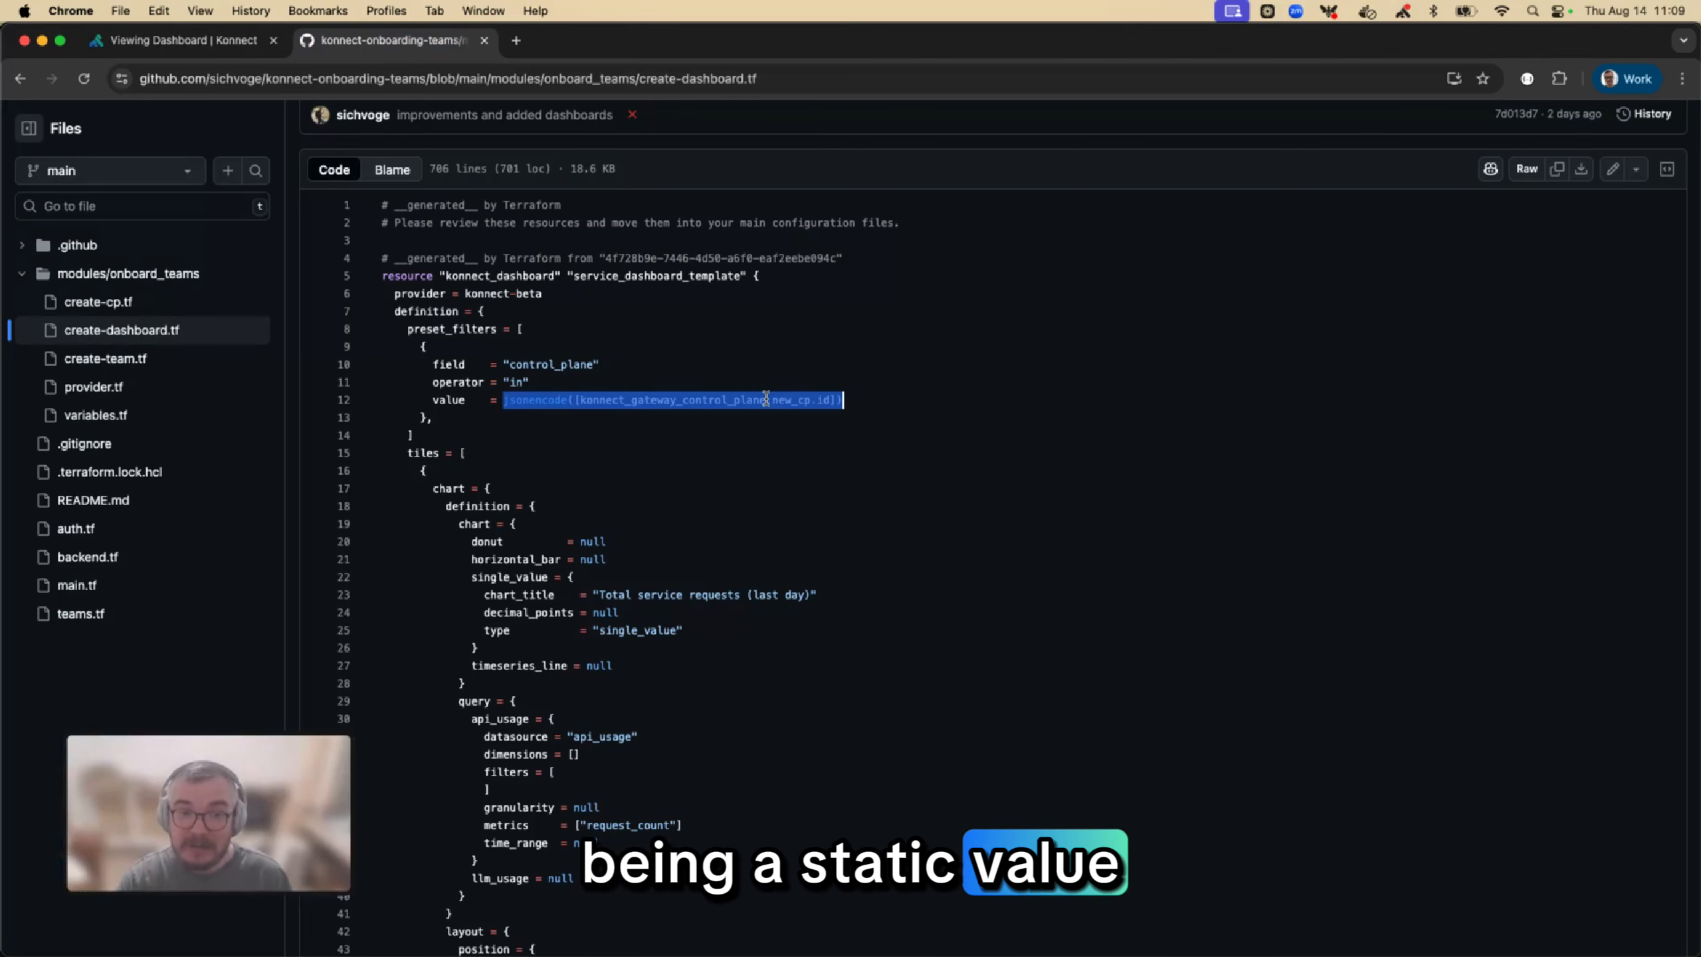
{"action": "left_click_drag", "start_coordinate": [845, 400], "coordinate": [505, 400]}
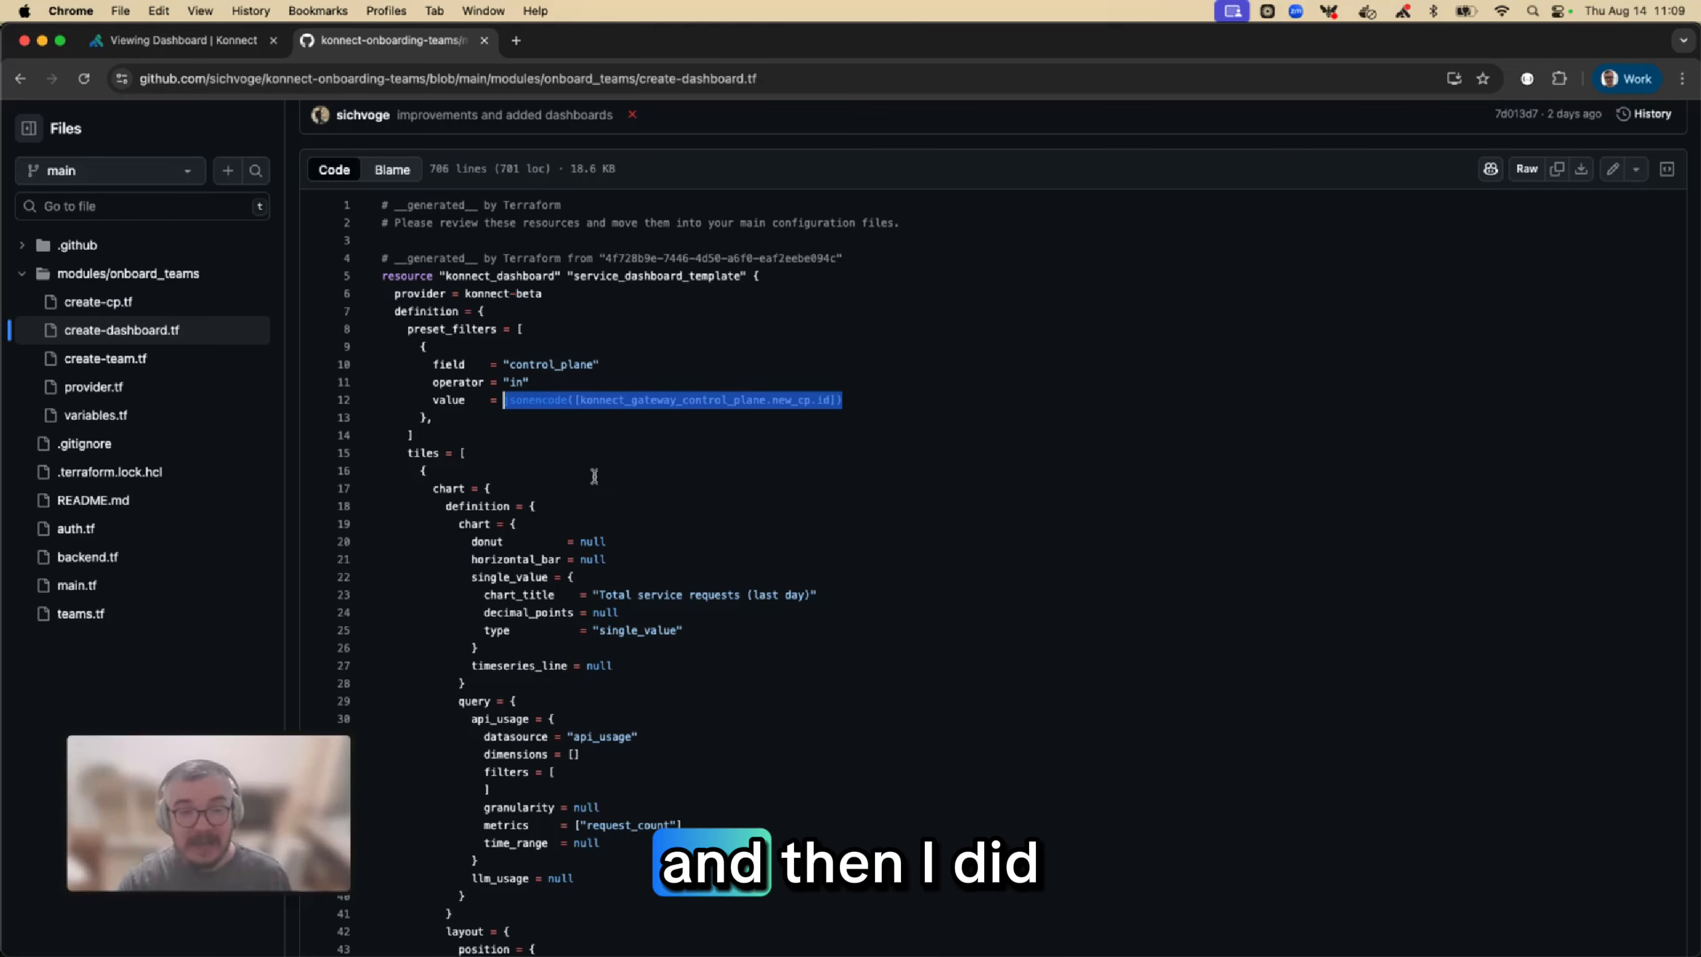
Find the dashboard's name attribute near the end of create-dashboard.tf and highlight that line
{"action": "scroll", "coordinate": [594, 476], "scroll_direction": "down", "scroll_amount": 20}
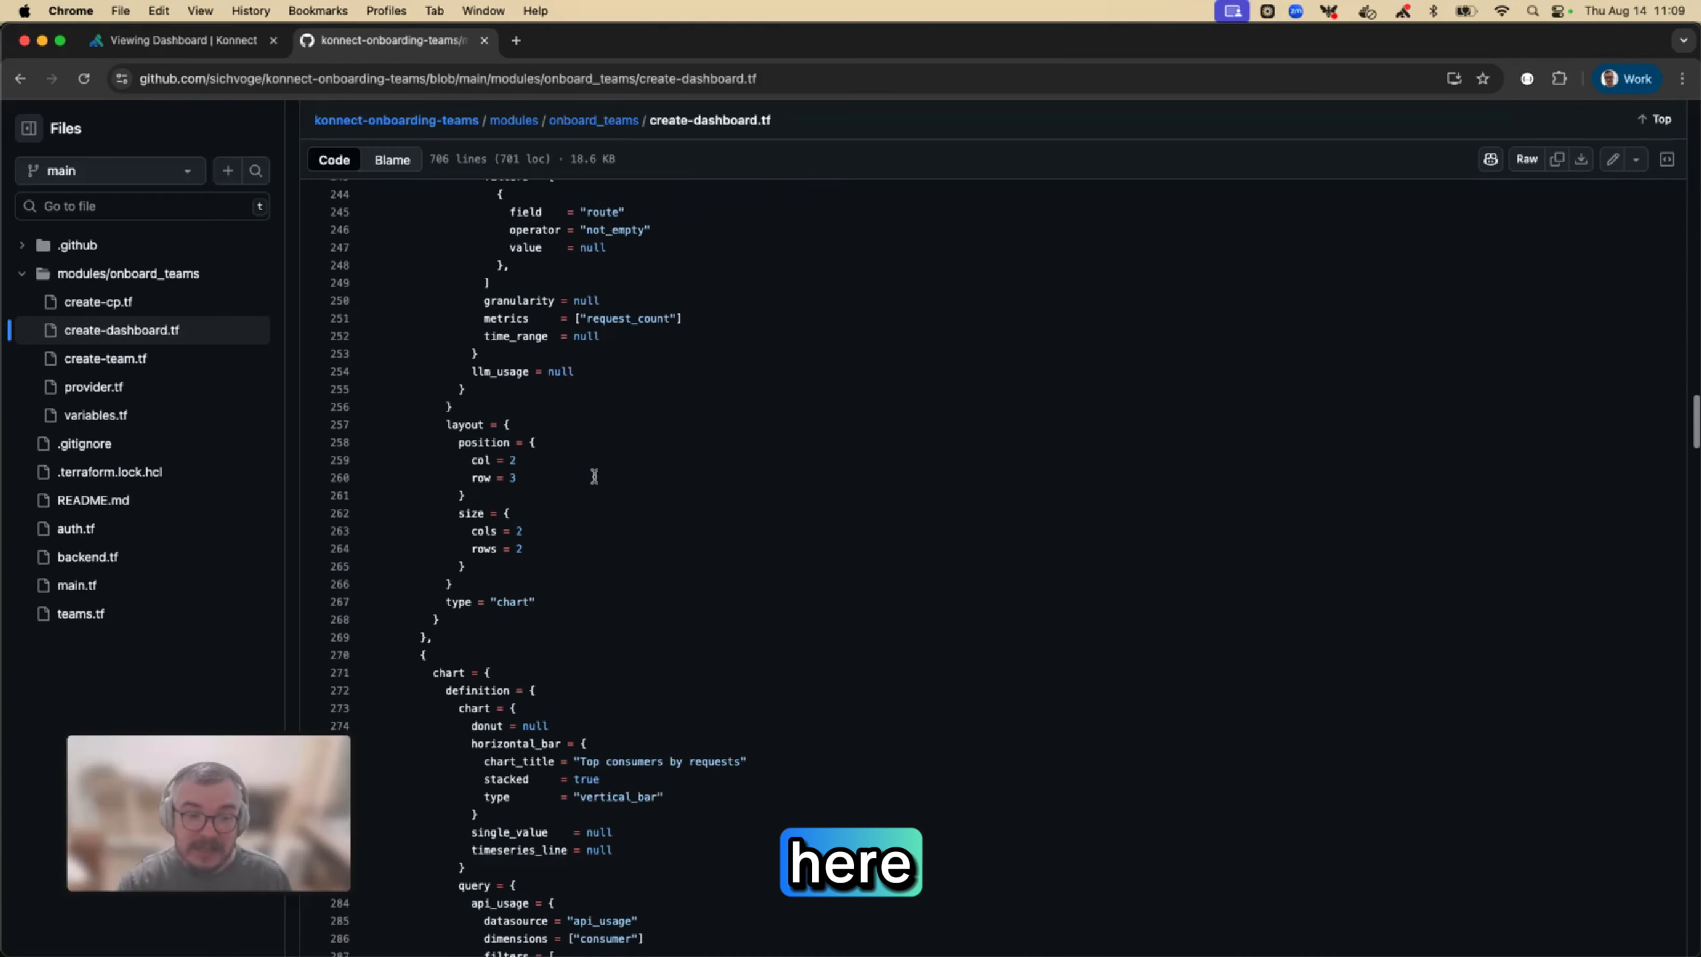
{"action": "scroll", "coordinate": [593, 475], "scroll_direction": "down", "scroll_amount": 20}
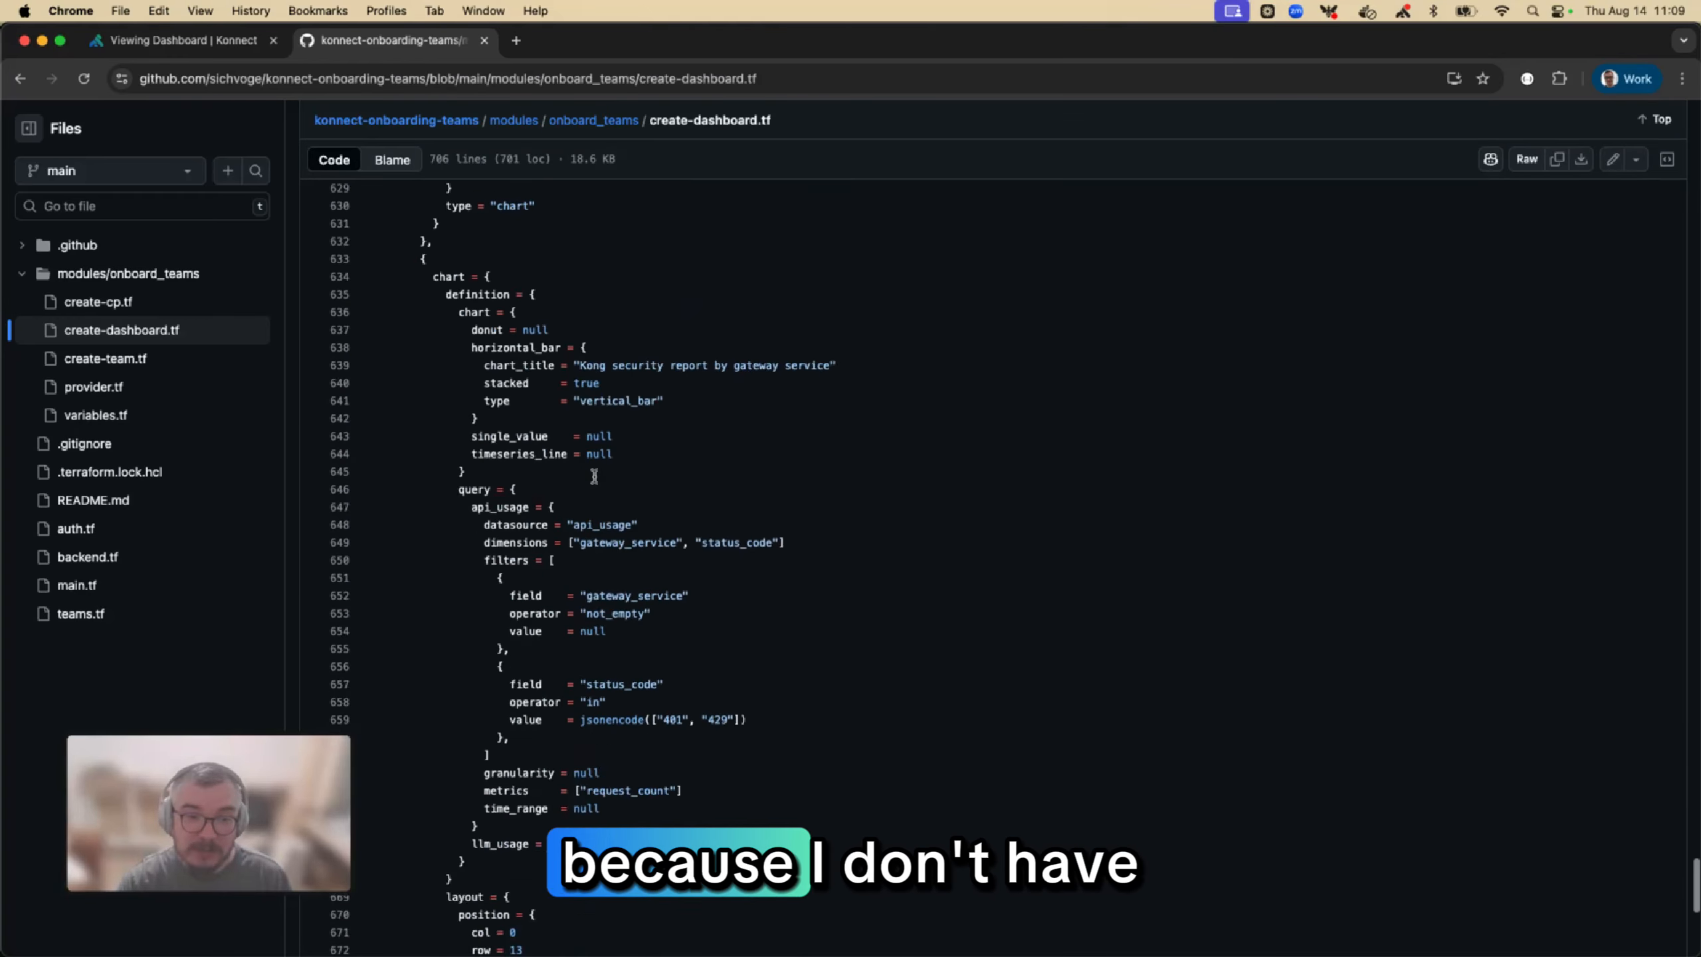
{"action": "scroll", "coordinate": [594, 476], "scroll_direction": "down", "scroll_amount": 4}
{"action": "left_click_drag", "start_coordinate": [673, 568], "coordinate": [395, 576]}
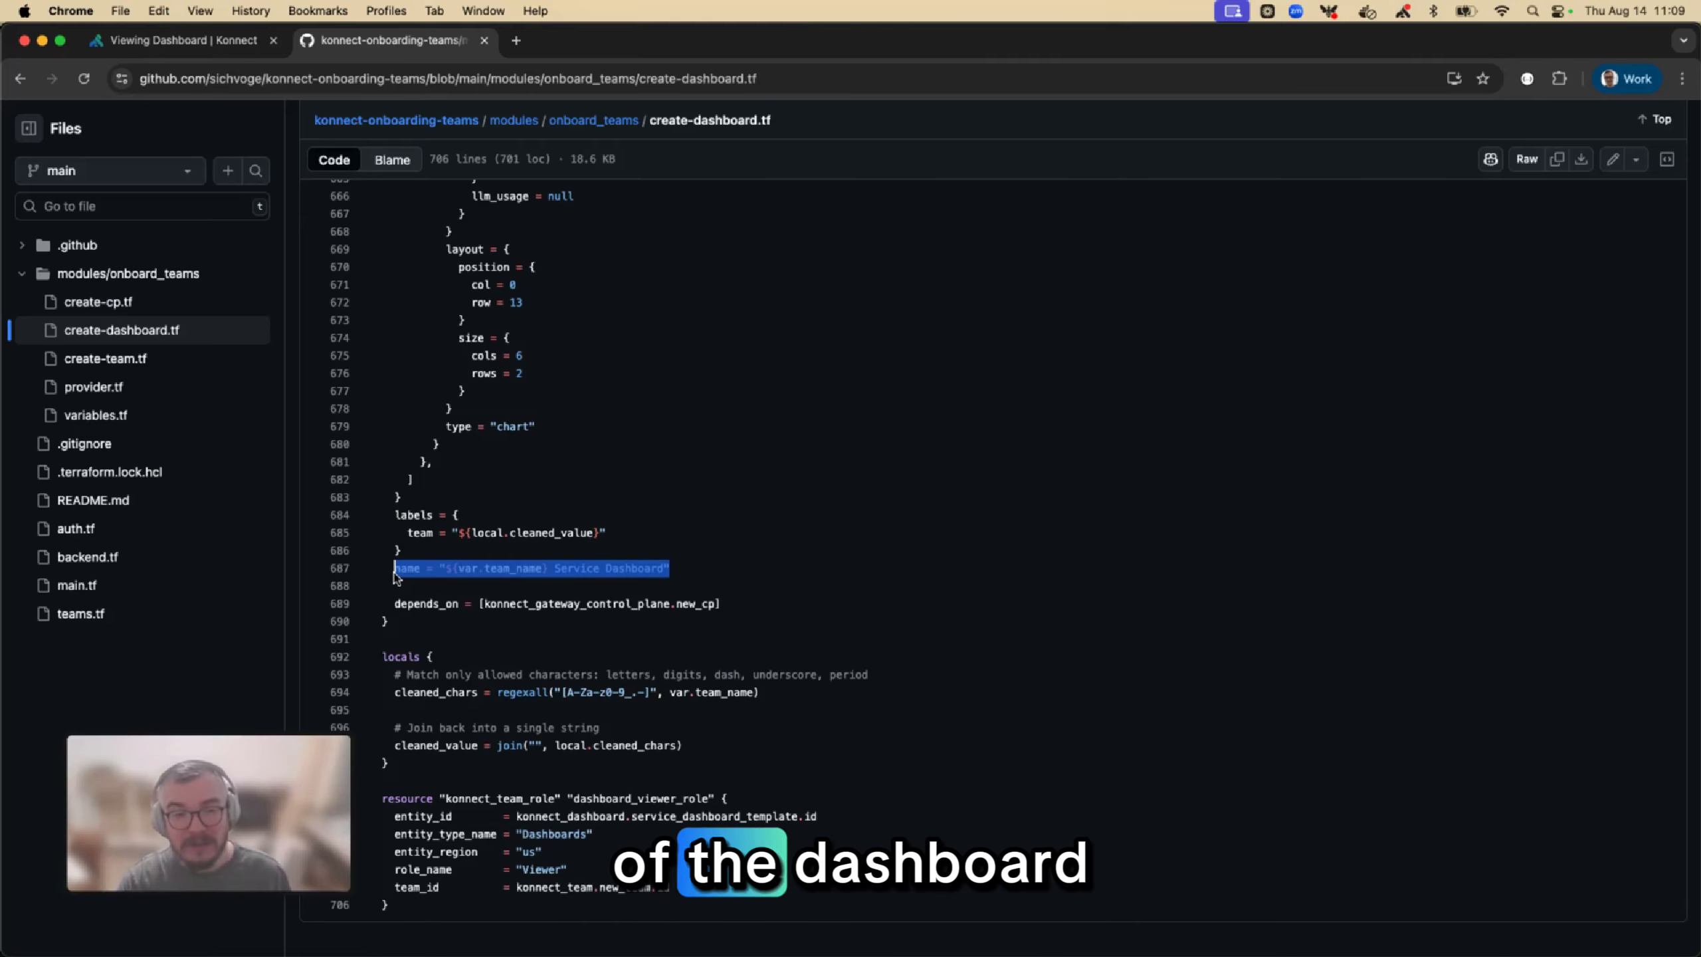
Highlight the dashboard's labels block and the dashboard_viewer_role resource at the end of create-dashboard.tf
{"action": "left_click_drag", "start_coordinate": [401, 551], "coordinate": [396, 516]}
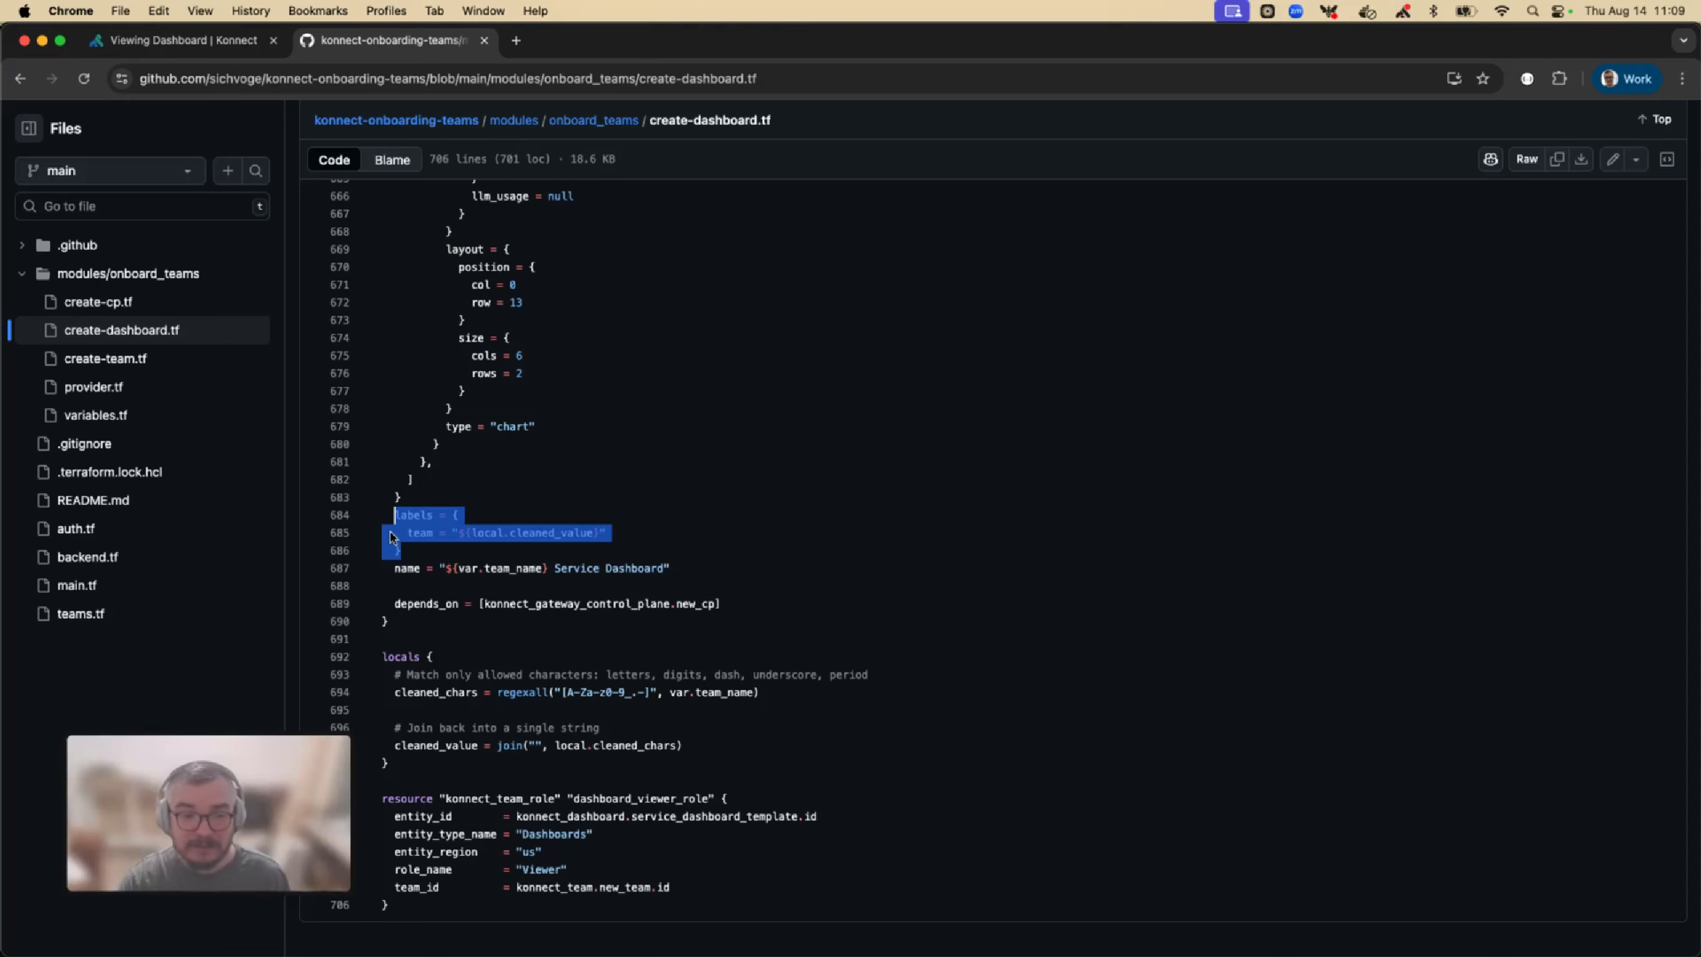
{"action": "left_click_drag", "start_coordinate": [387, 906], "coordinate": [373, 801]}
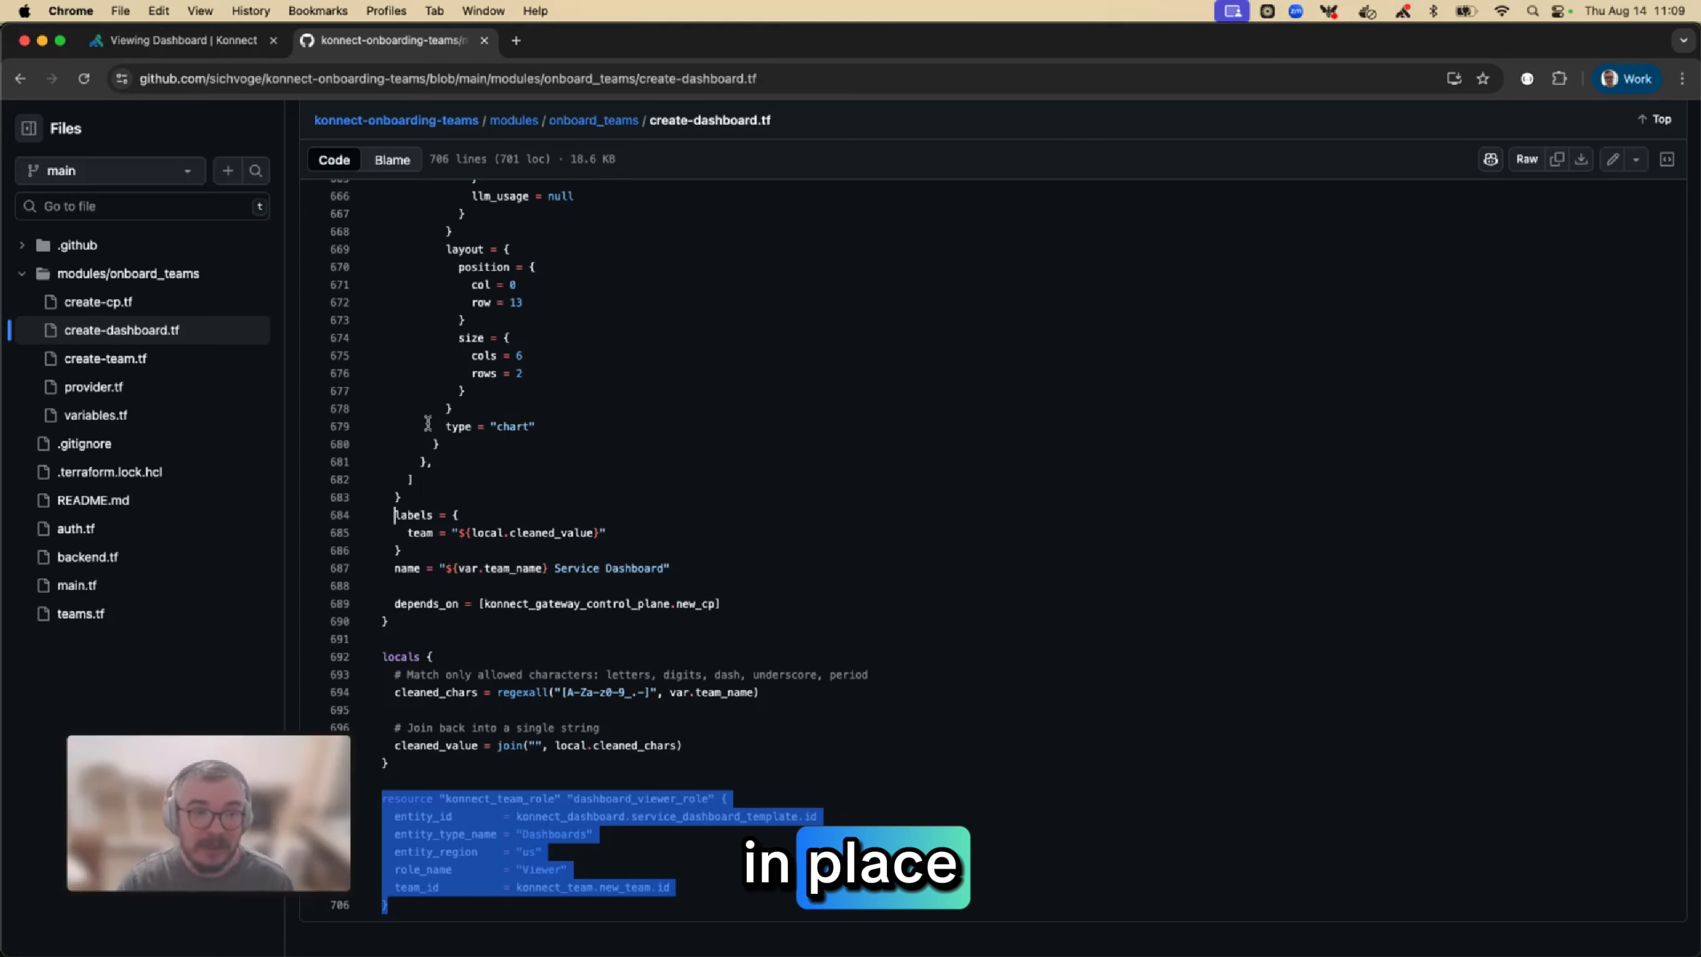
Return to the konnect-onboarding-teams repository's main page and highlight the example team module in the README
{"action": "left_click", "coordinate": [410, 121]}
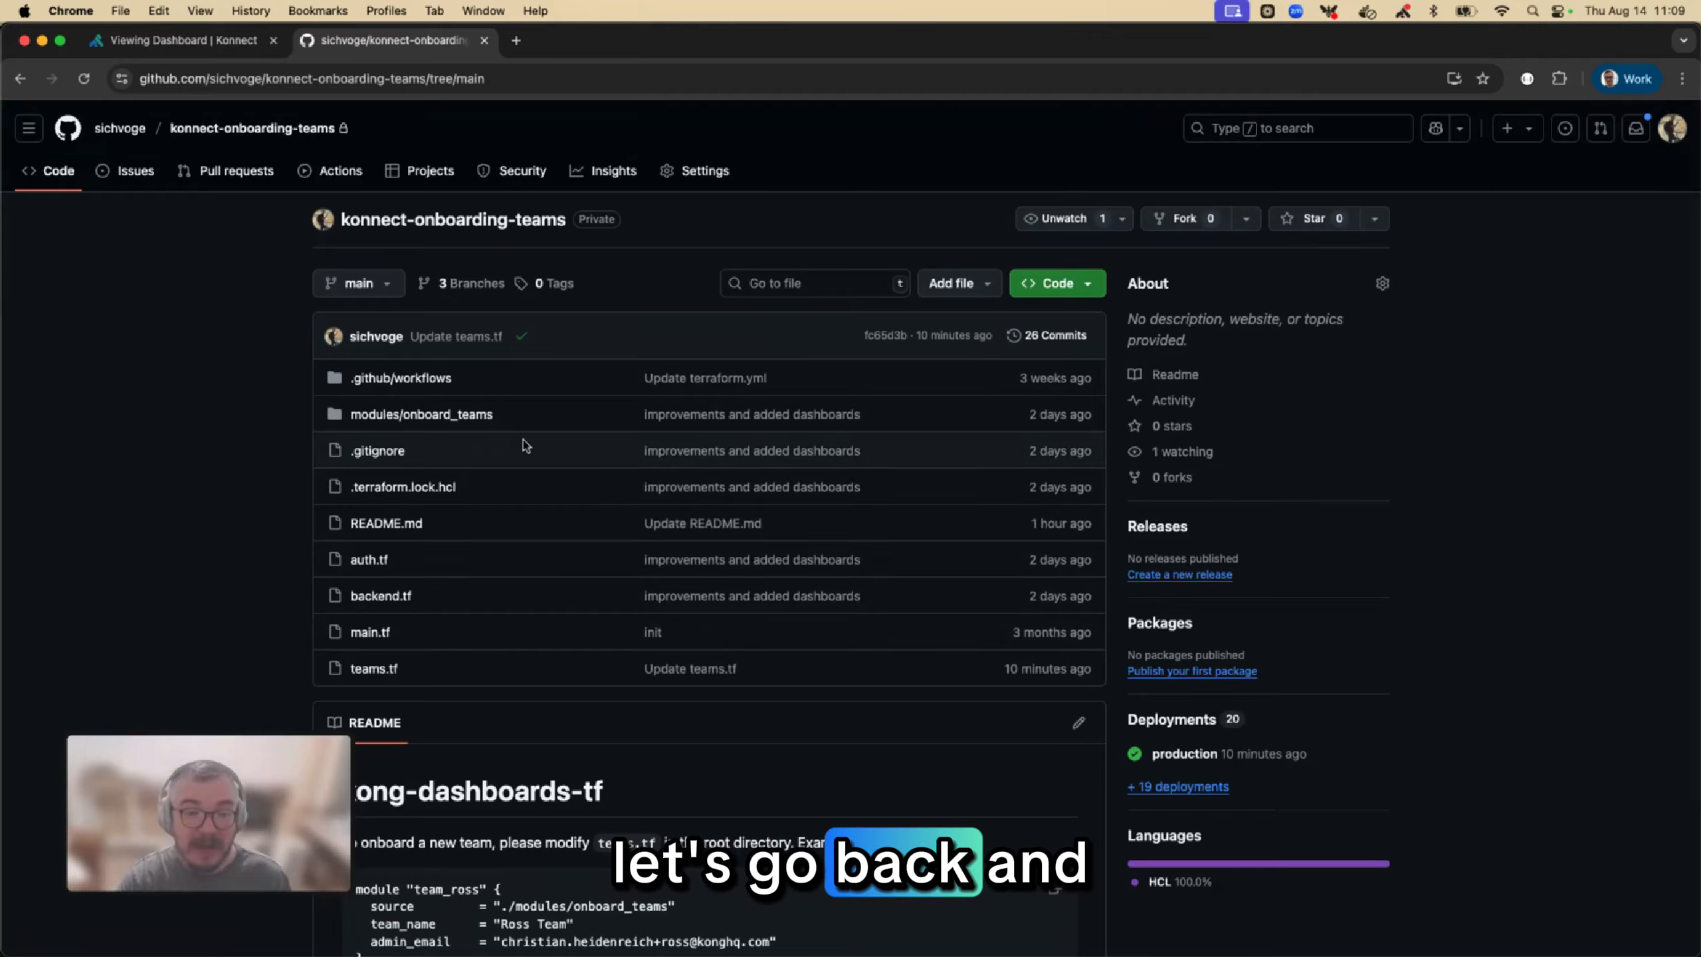
{"action": "scroll", "coordinate": [524, 444], "scroll_direction": "down", "scroll_amount": 3}
{"action": "left_click_drag", "start_coordinate": [364, 776], "coordinate": [357, 712]}
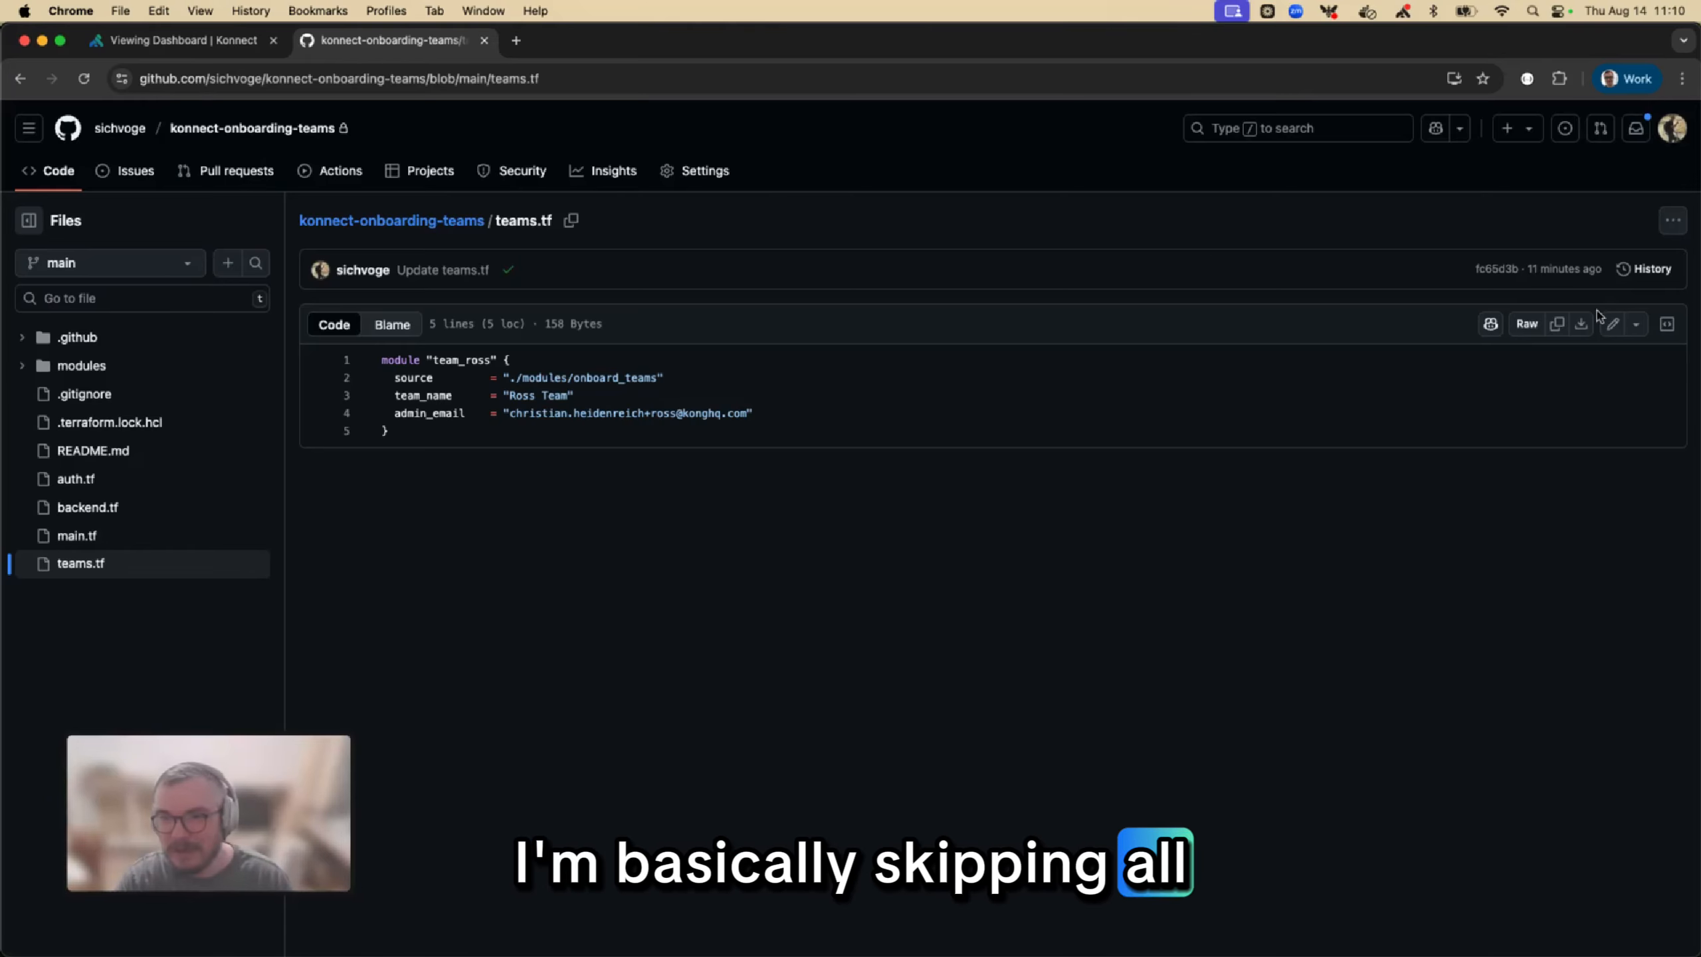
Edit teams.tf to set team_name to "Ross Backend Team" and commit the change to the main branch
{"action": "left_click", "coordinate": [1611, 325]}
{"action": "left_click_drag", "start_coordinate": [365, 386], "coordinate": [335, 299]}
{"action": "key", "text": "super+c"}
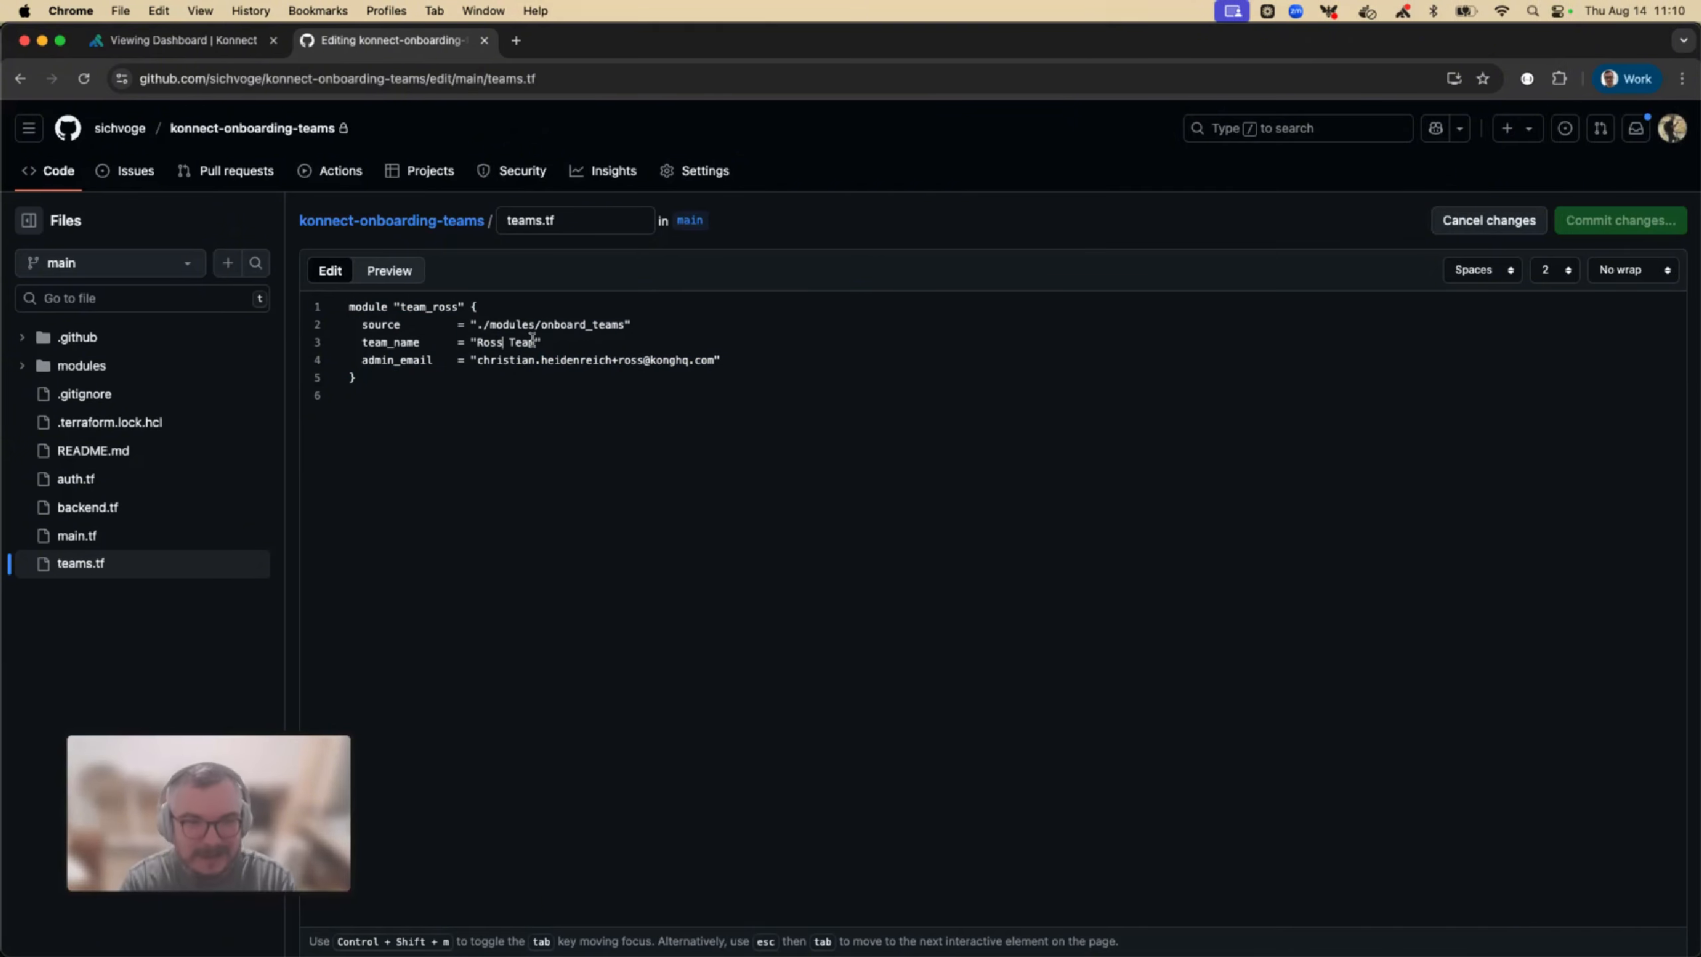
{"action": "type", "text": "Backend"}
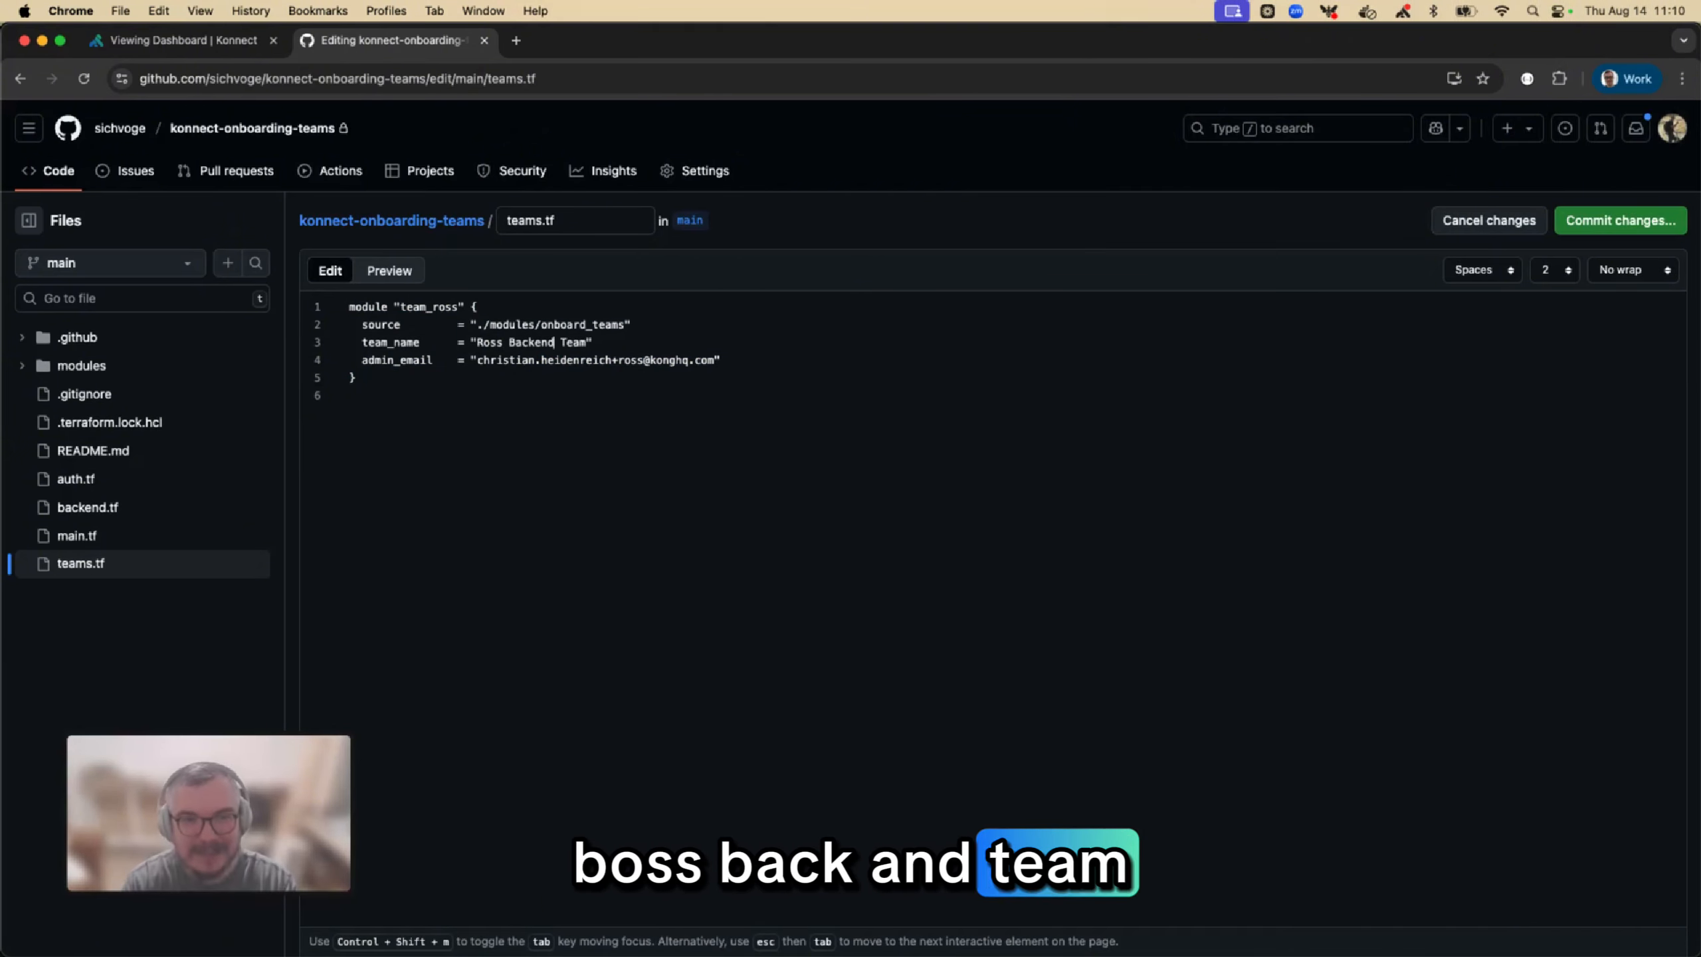
{"action": "left_click", "coordinate": [1598, 226]}
{"action": "left_click", "coordinate": [972, 725]}
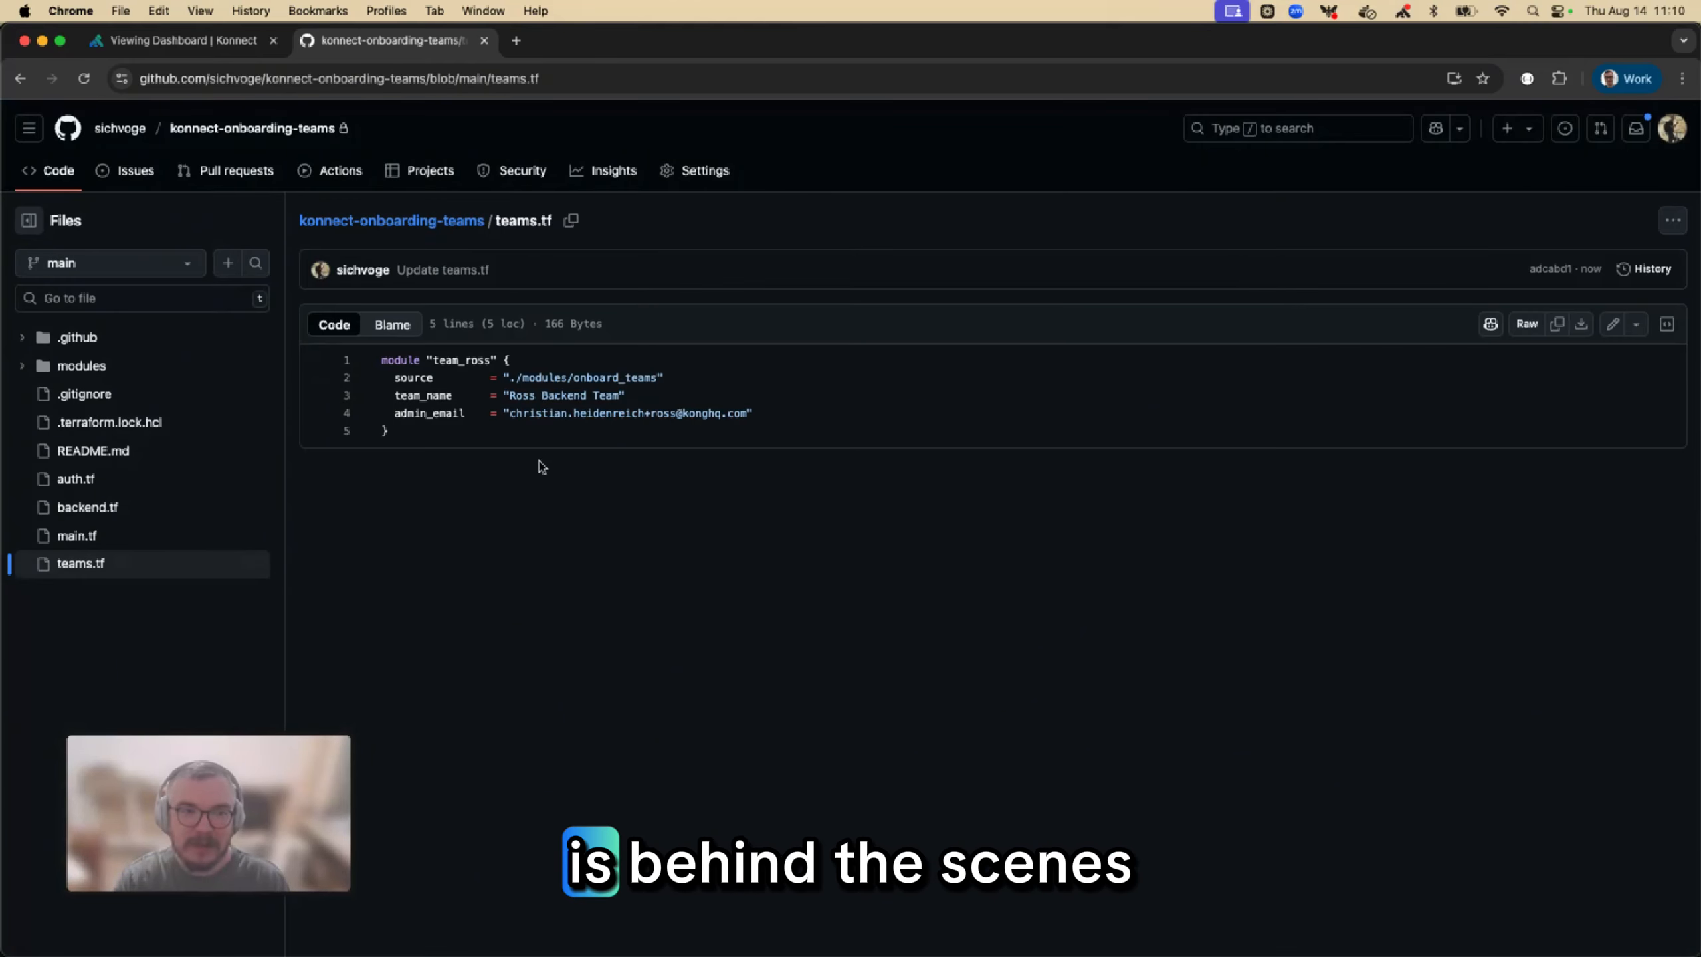
Open the newest Update teams.tf workflow run, examine its Terraform job log and return to the run summary
{"action": "left_click", "coordinate": [323, 173]}
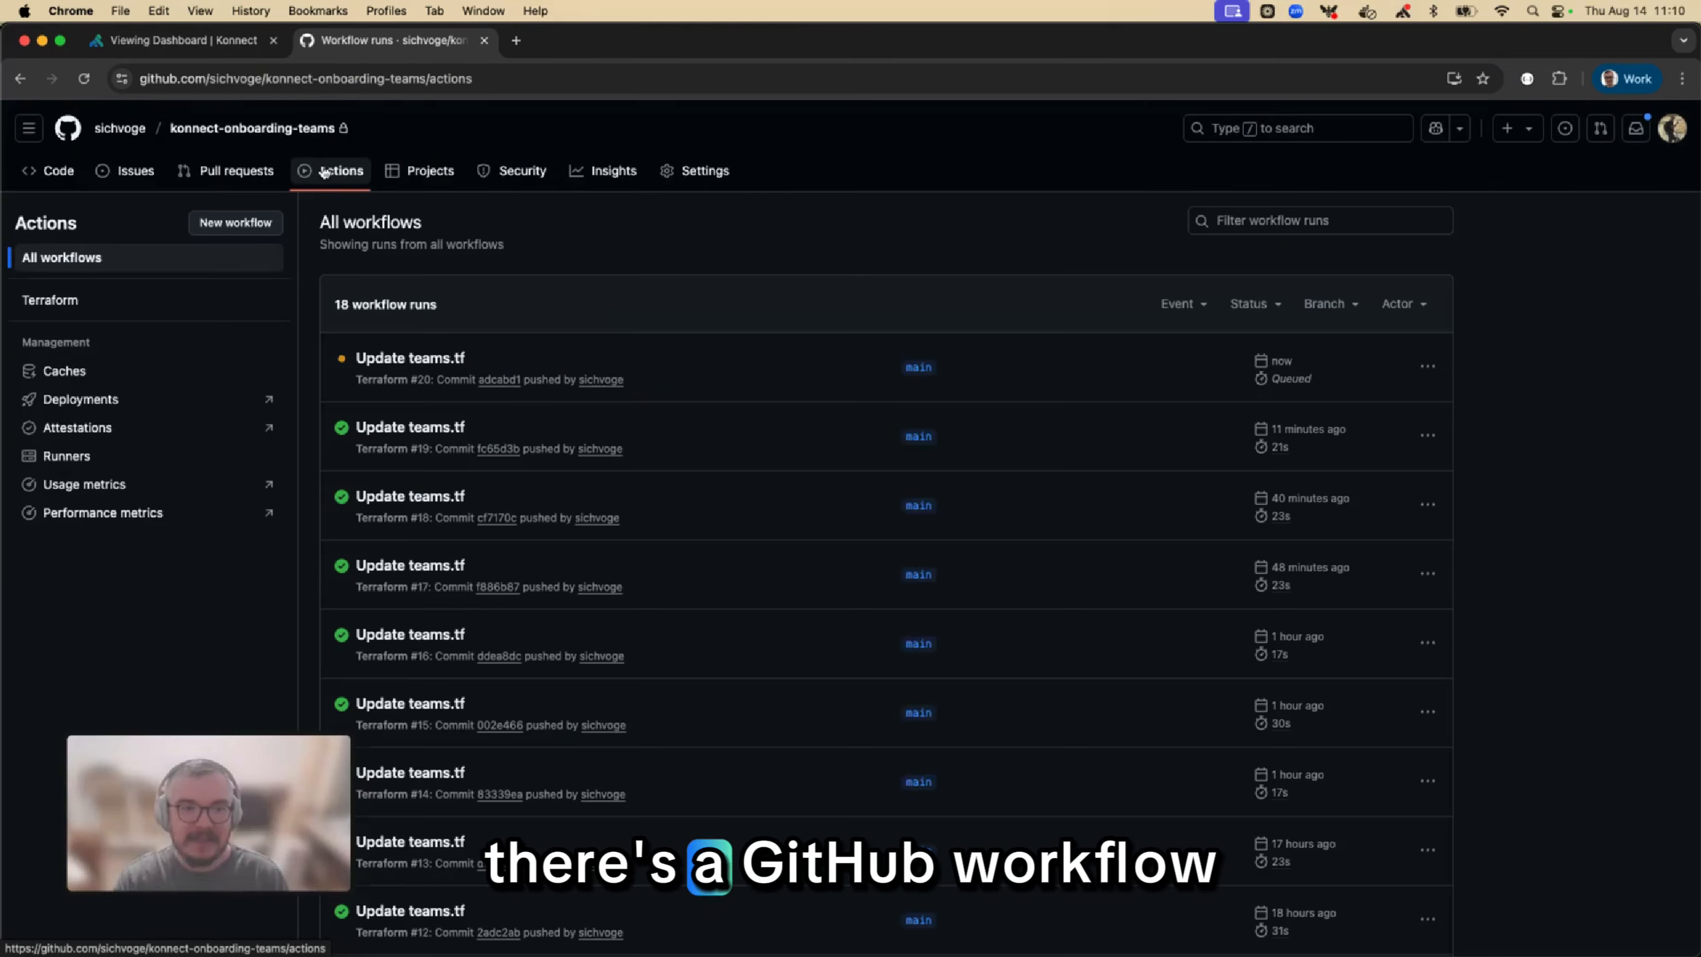
{"action": "left_click", "coordinate": [390, 358]}
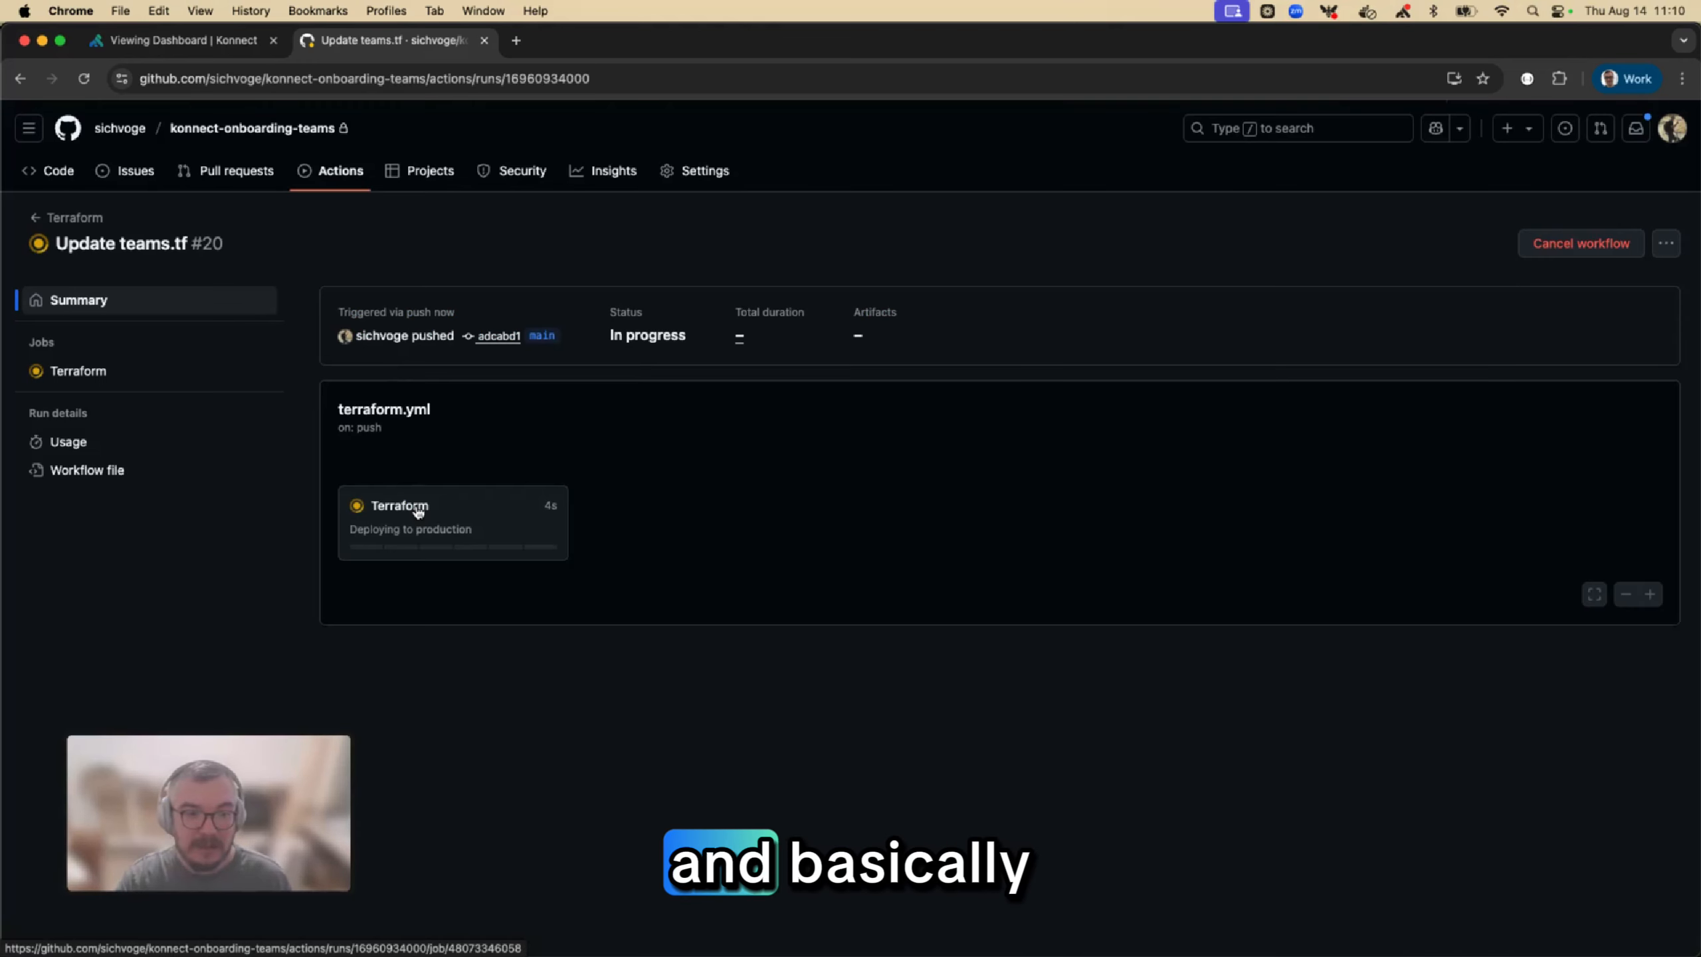
{"action": "left_click", "coordinate": [418, 514]}
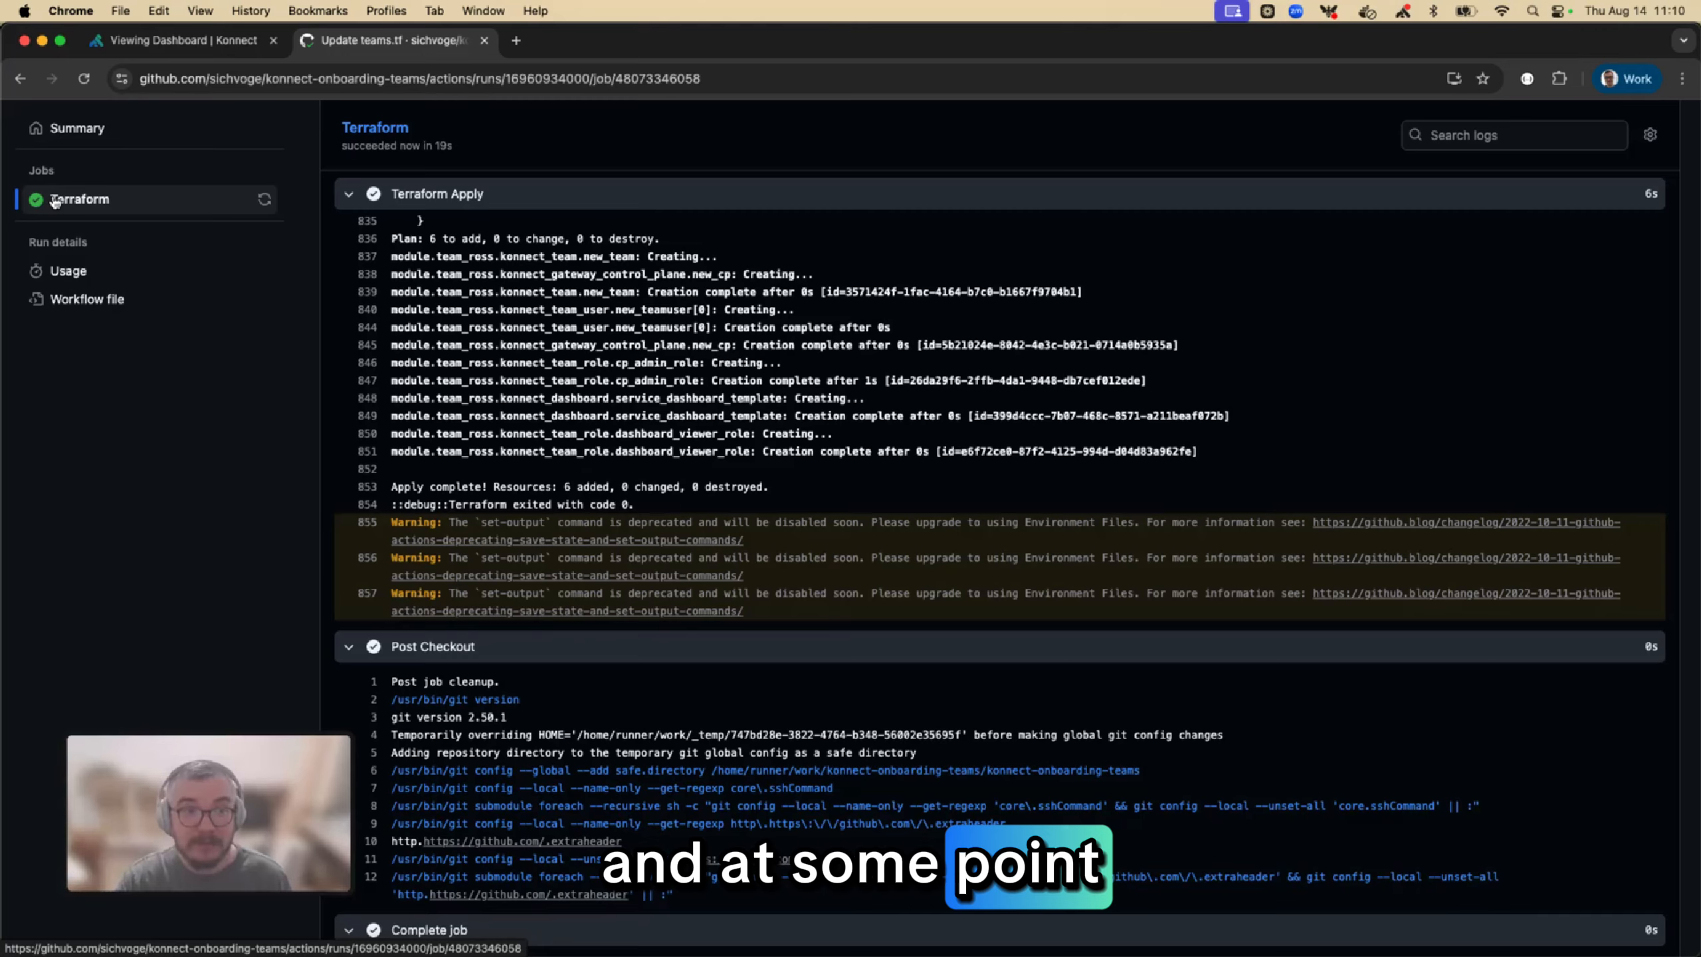
{"action": "scroll", "coordinate": [56, 203], "scroll_direction": "up", "scroll_amount": 9}
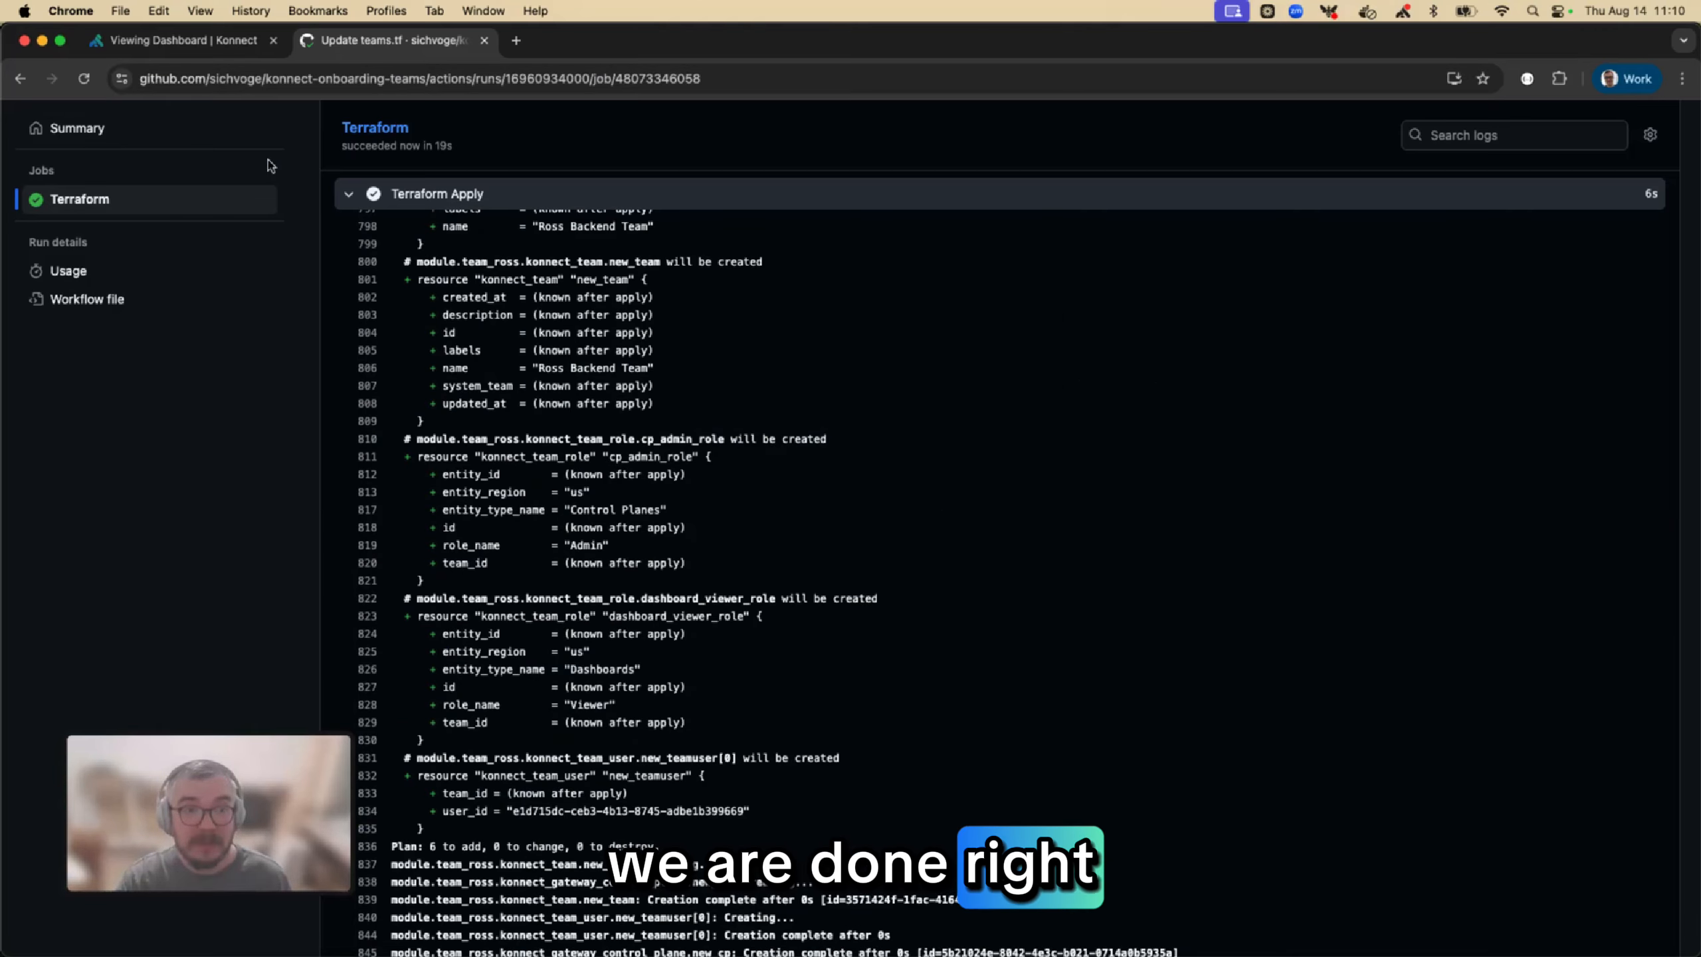
{"action": "left_click", "coordinate": [396, 132]}
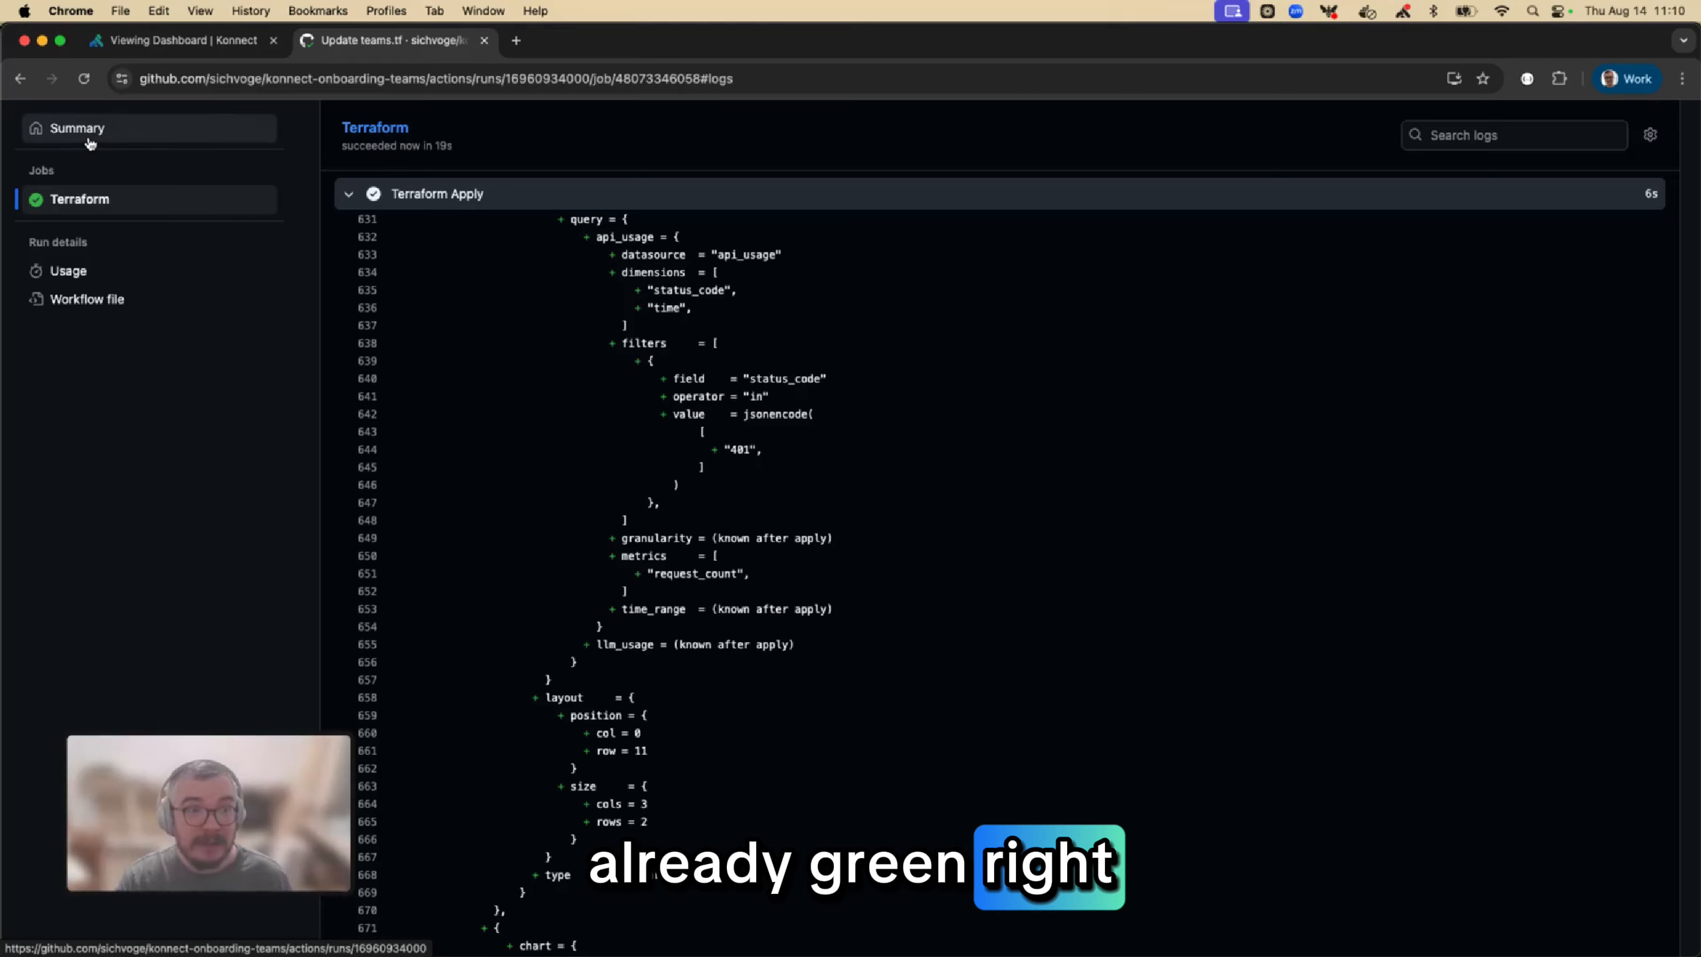
{"action": "left_click", "coordinate": [42, 130]}
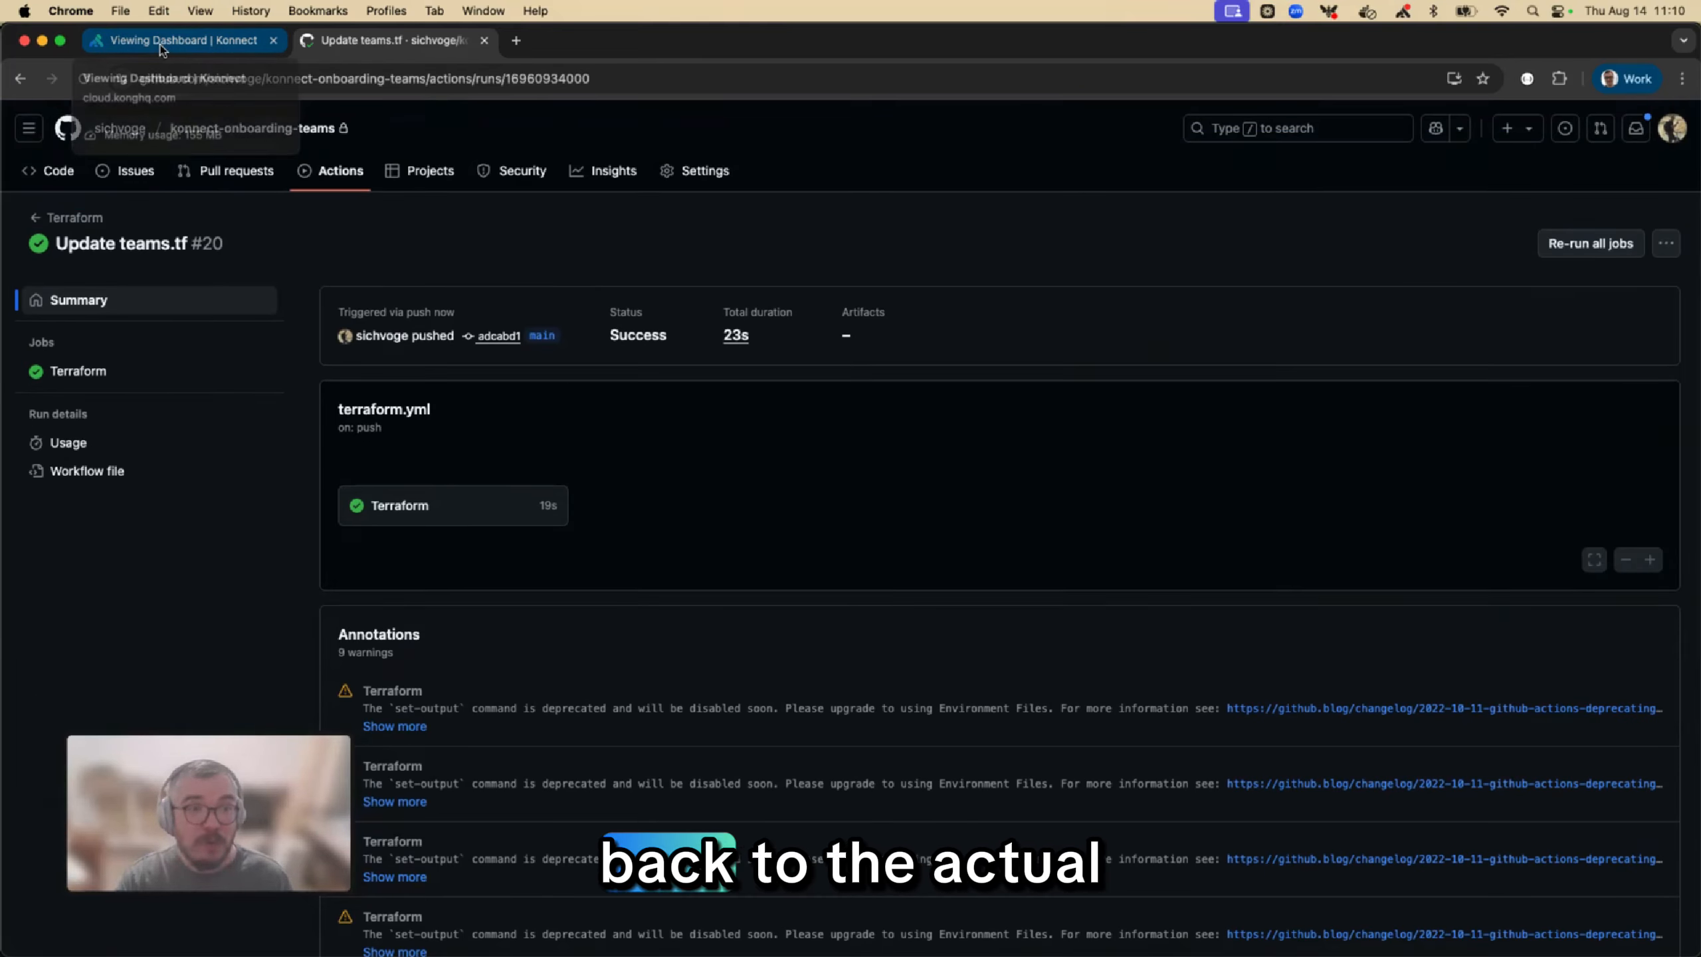
In Konnect, view the Ross Backend Team Service Dashboard and open the overview of the Ross Backend Team control plane
{"action": "left_click", "coordinate": [160, 45]}
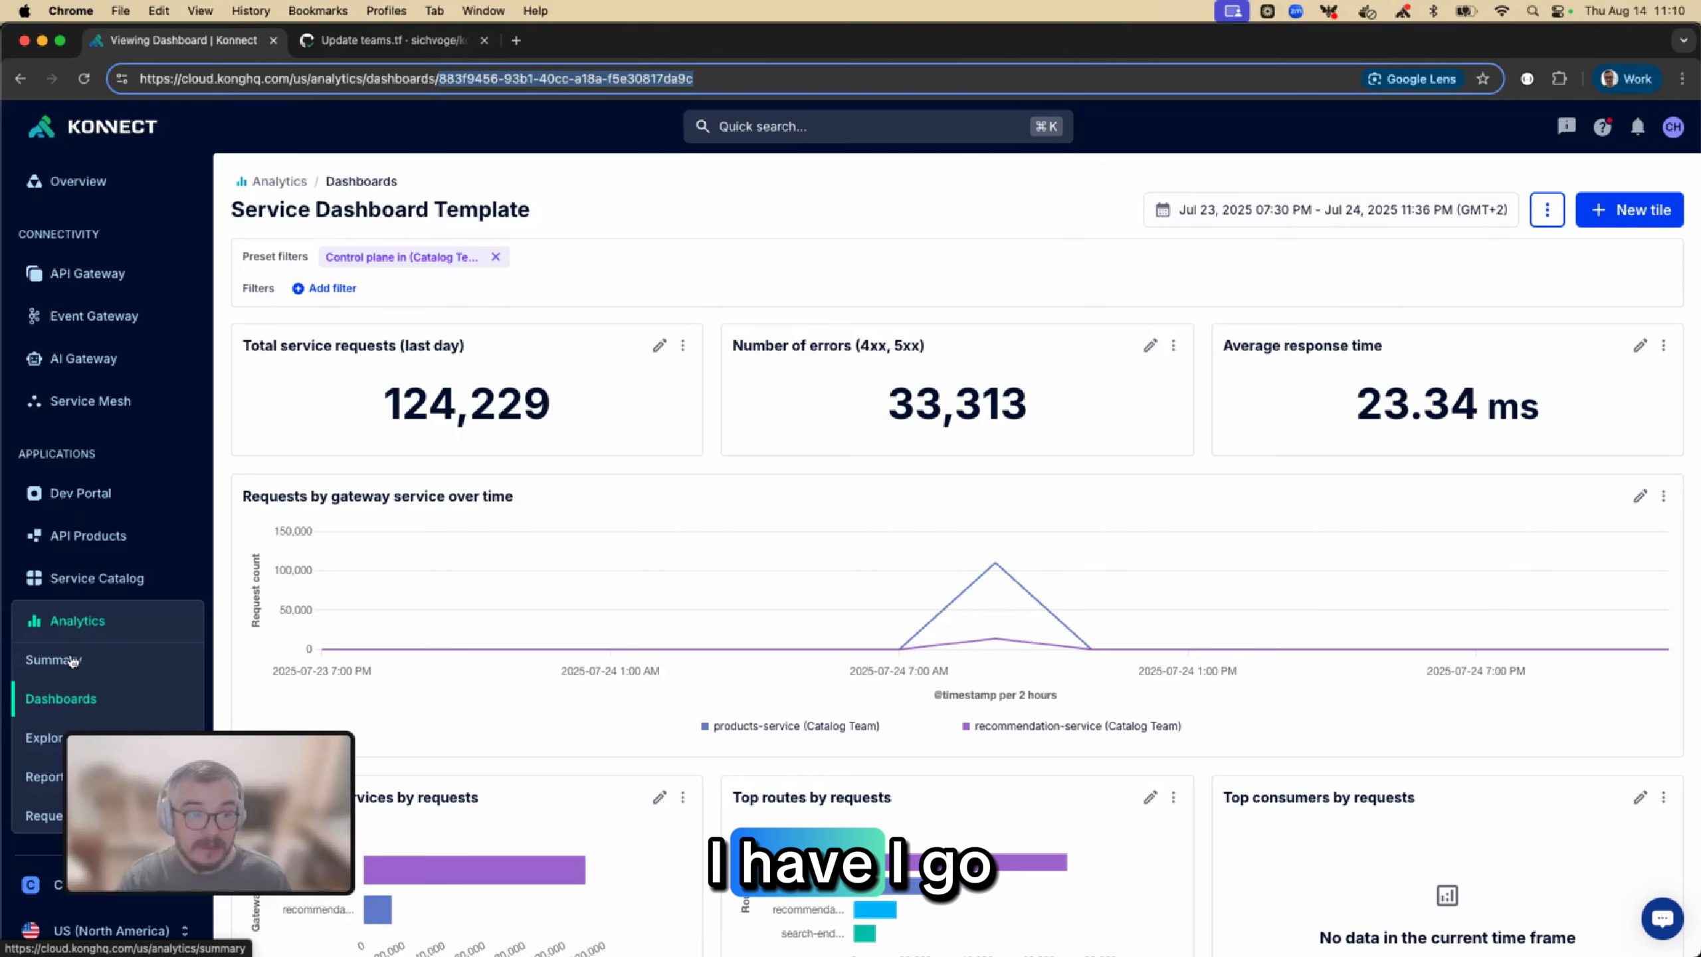
{"action": "left_click", "coordinate": [65, 699]}
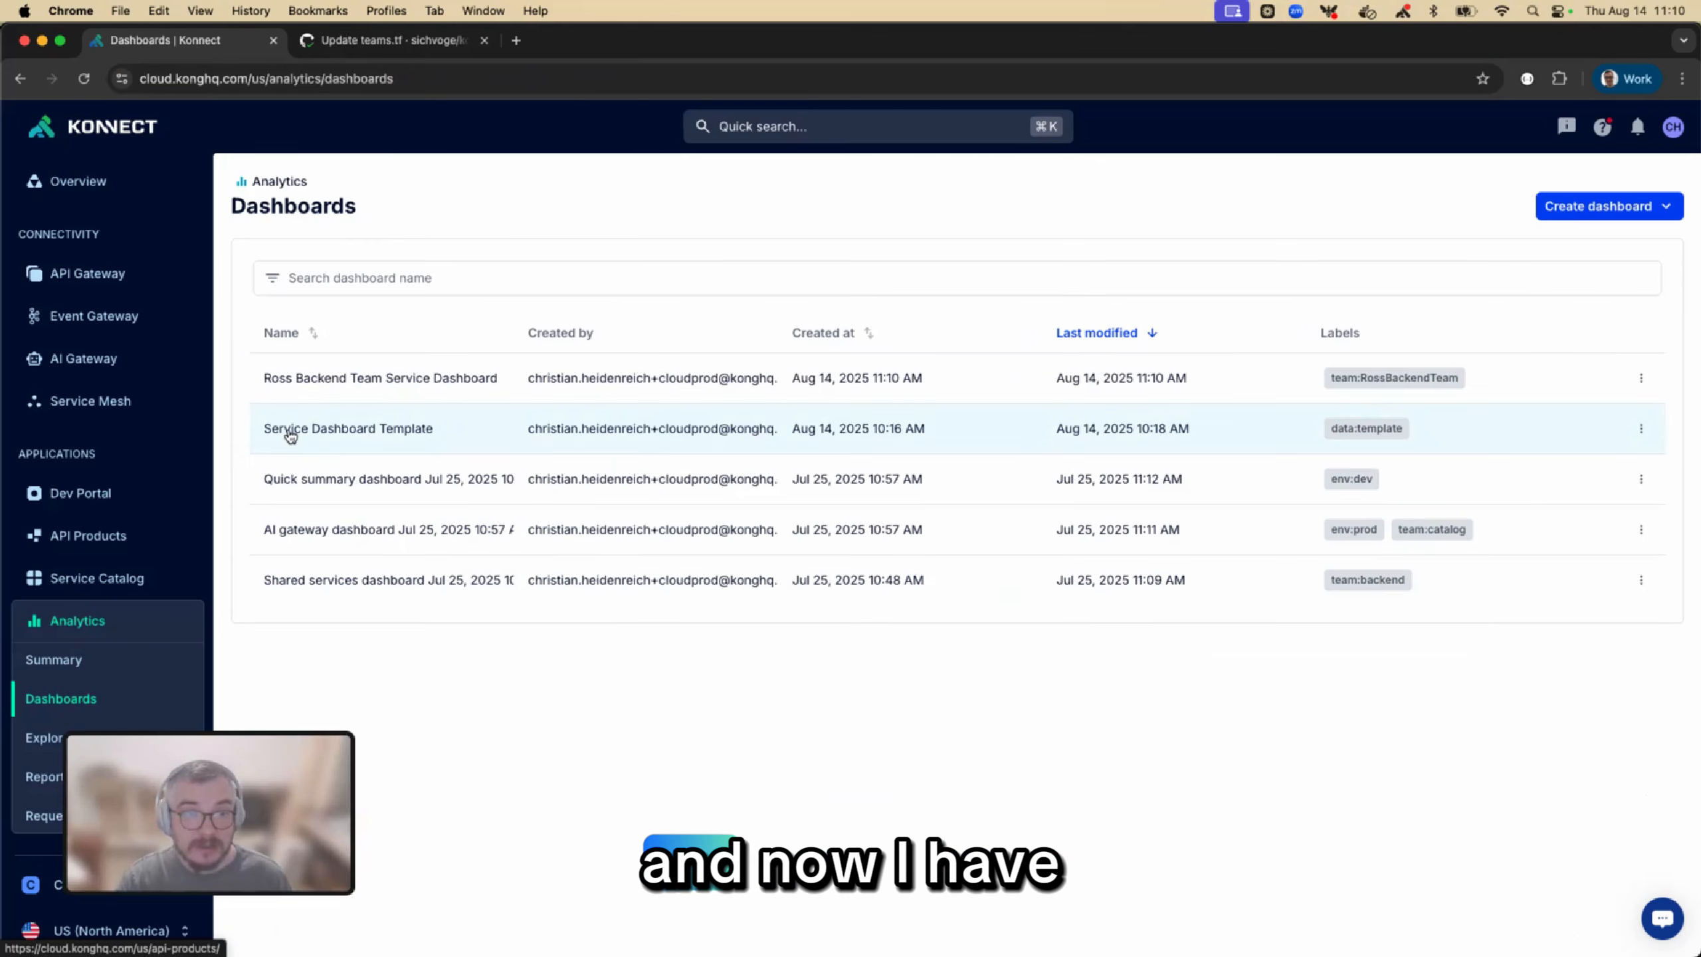
{"action": "left_click", "coordinate": [352, 379]}
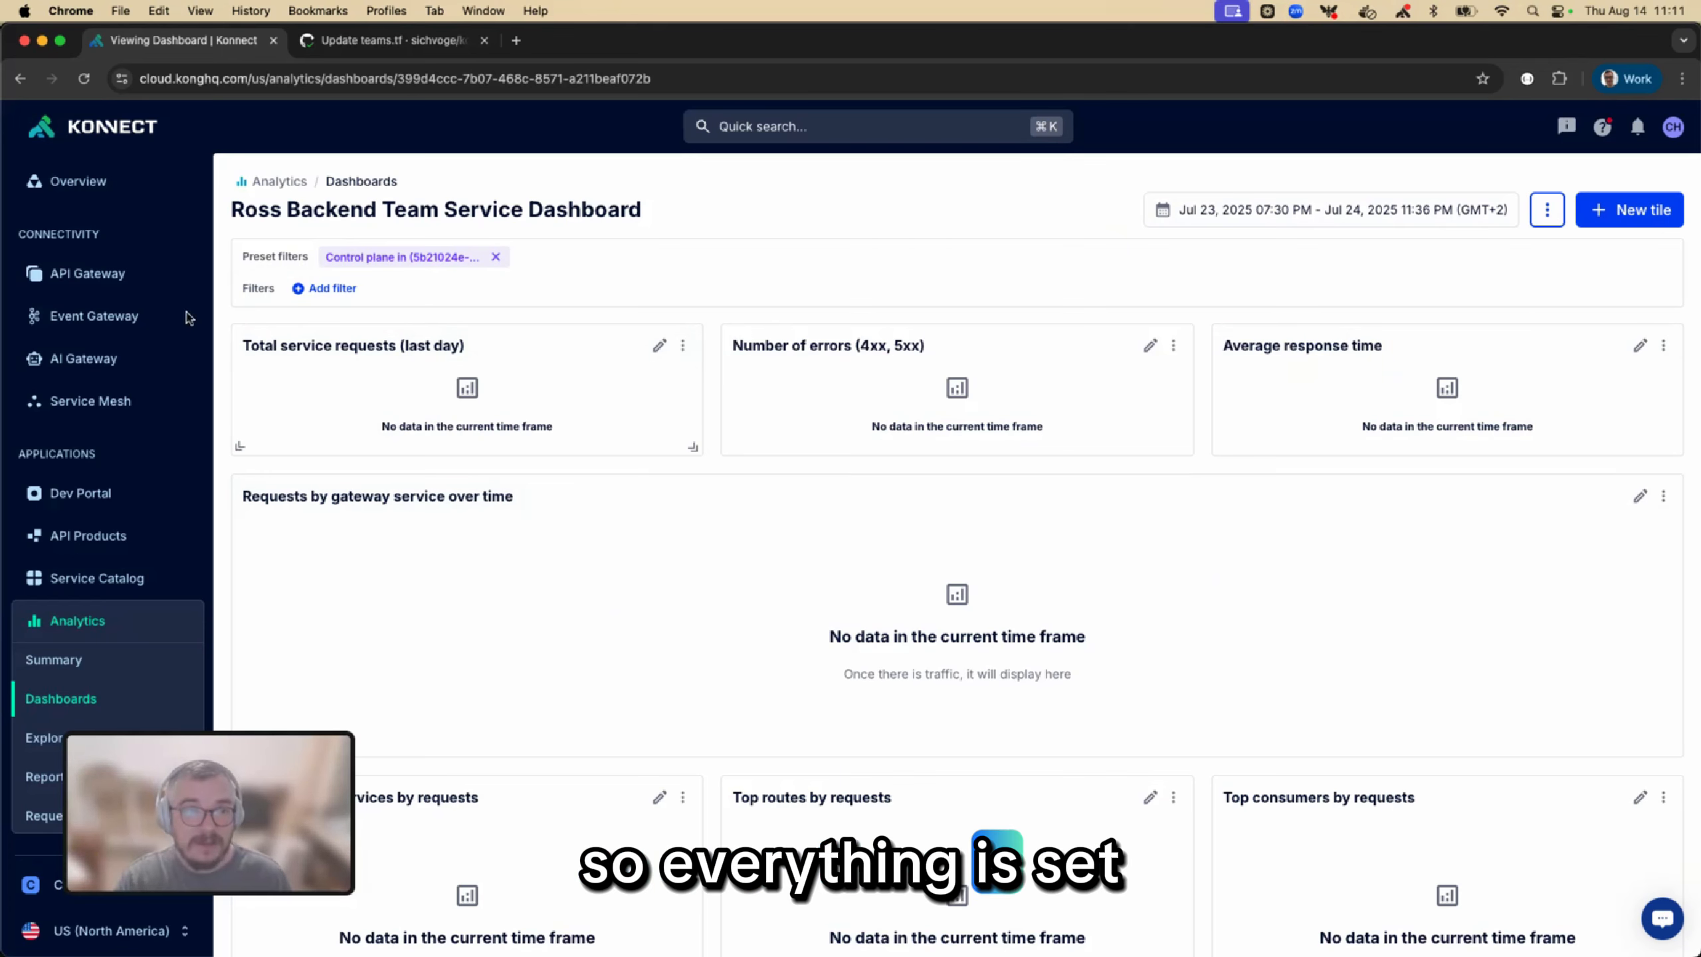
{"action": "left_click", "coordinate": [113, 278]}
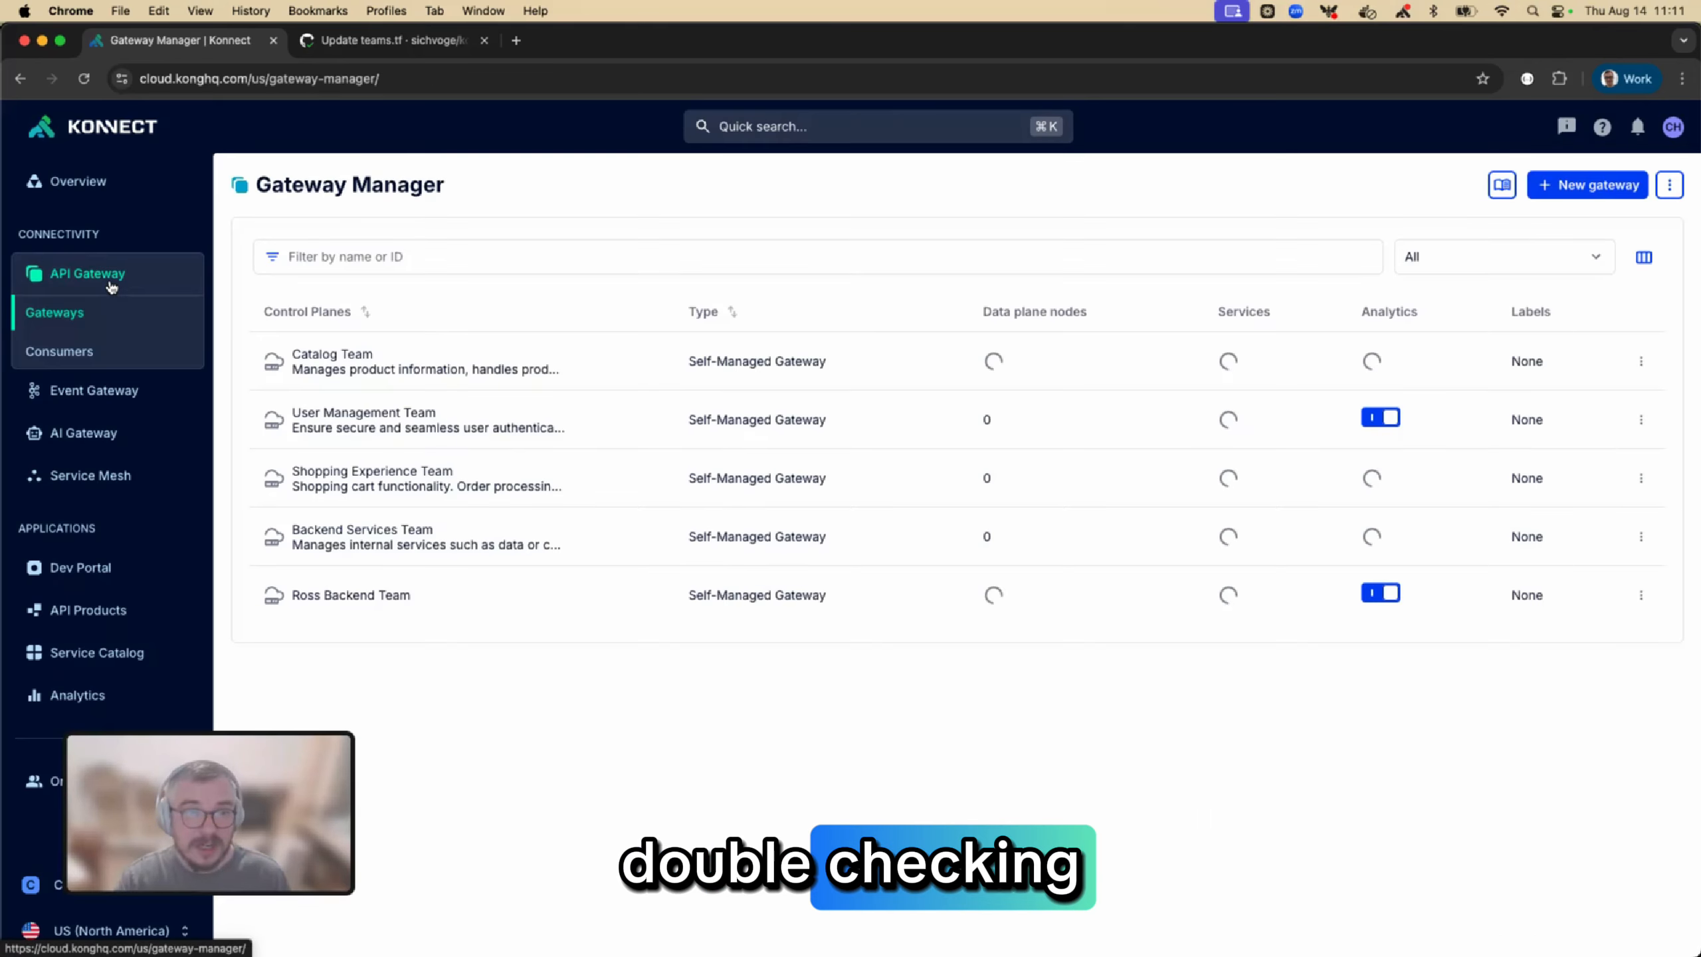
{"action": "left_click", "coordinate": [378, 595]}
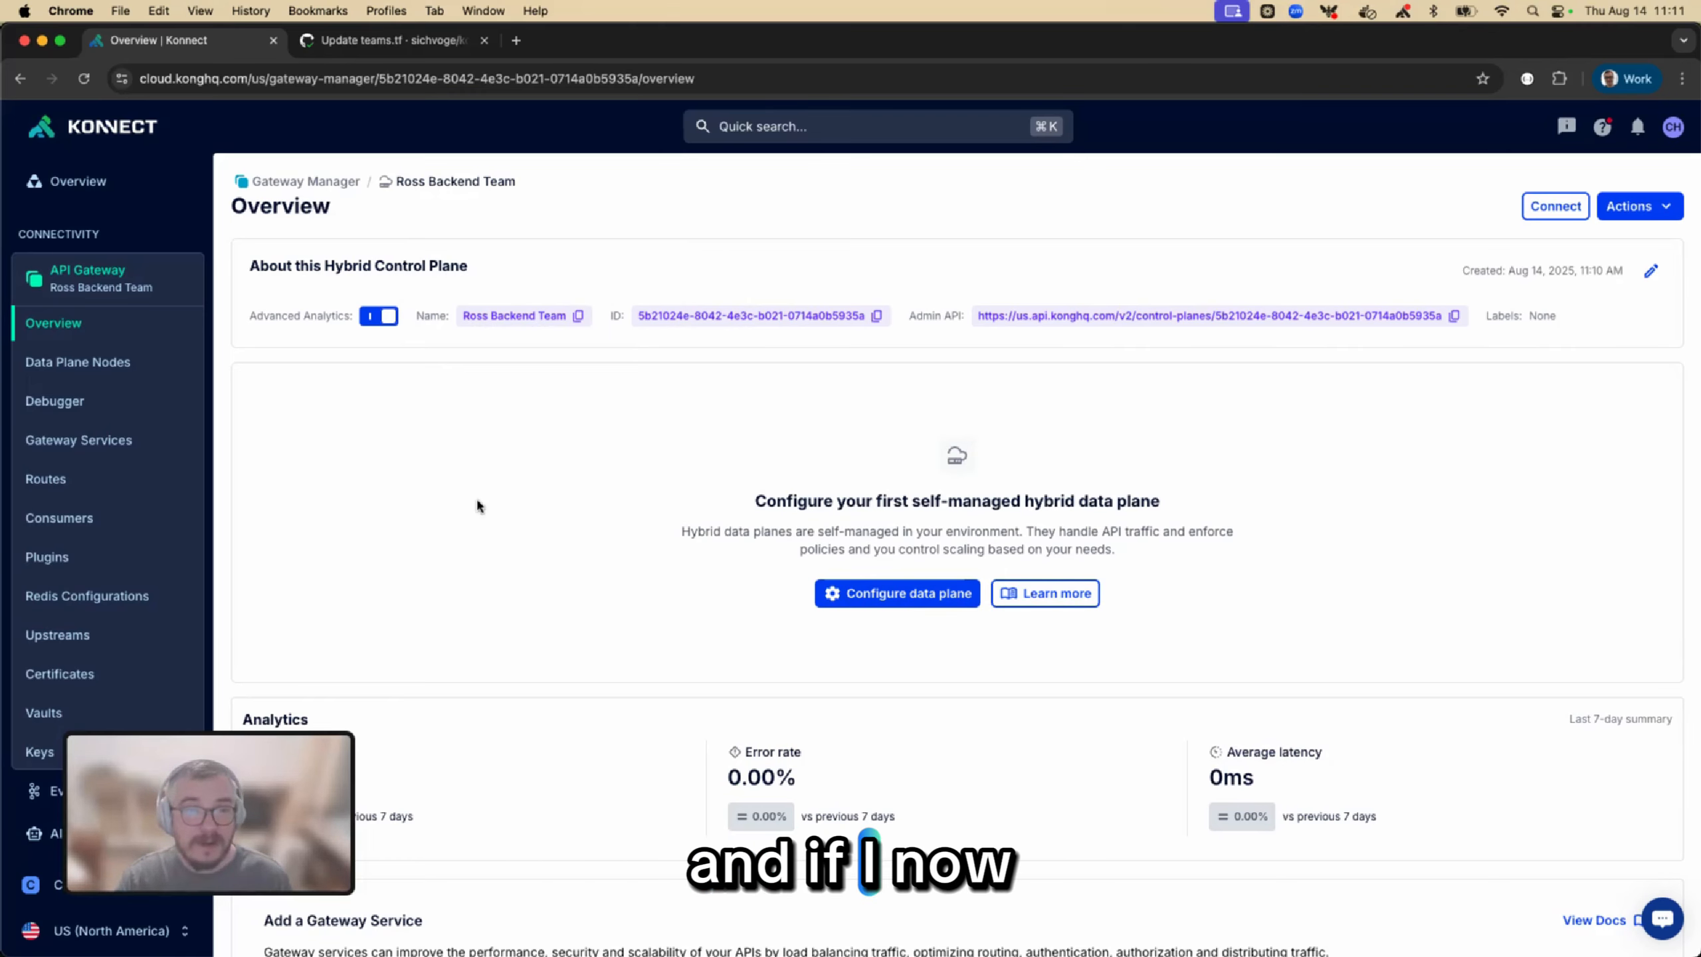
Switch to the incognito Konnect window signed in as the team admin and reload Gateway Manager to check its control planes
{"action": "key", "text": "ctrl+Up"}
{"action": "left_click", "coordinate": [849, 443]}
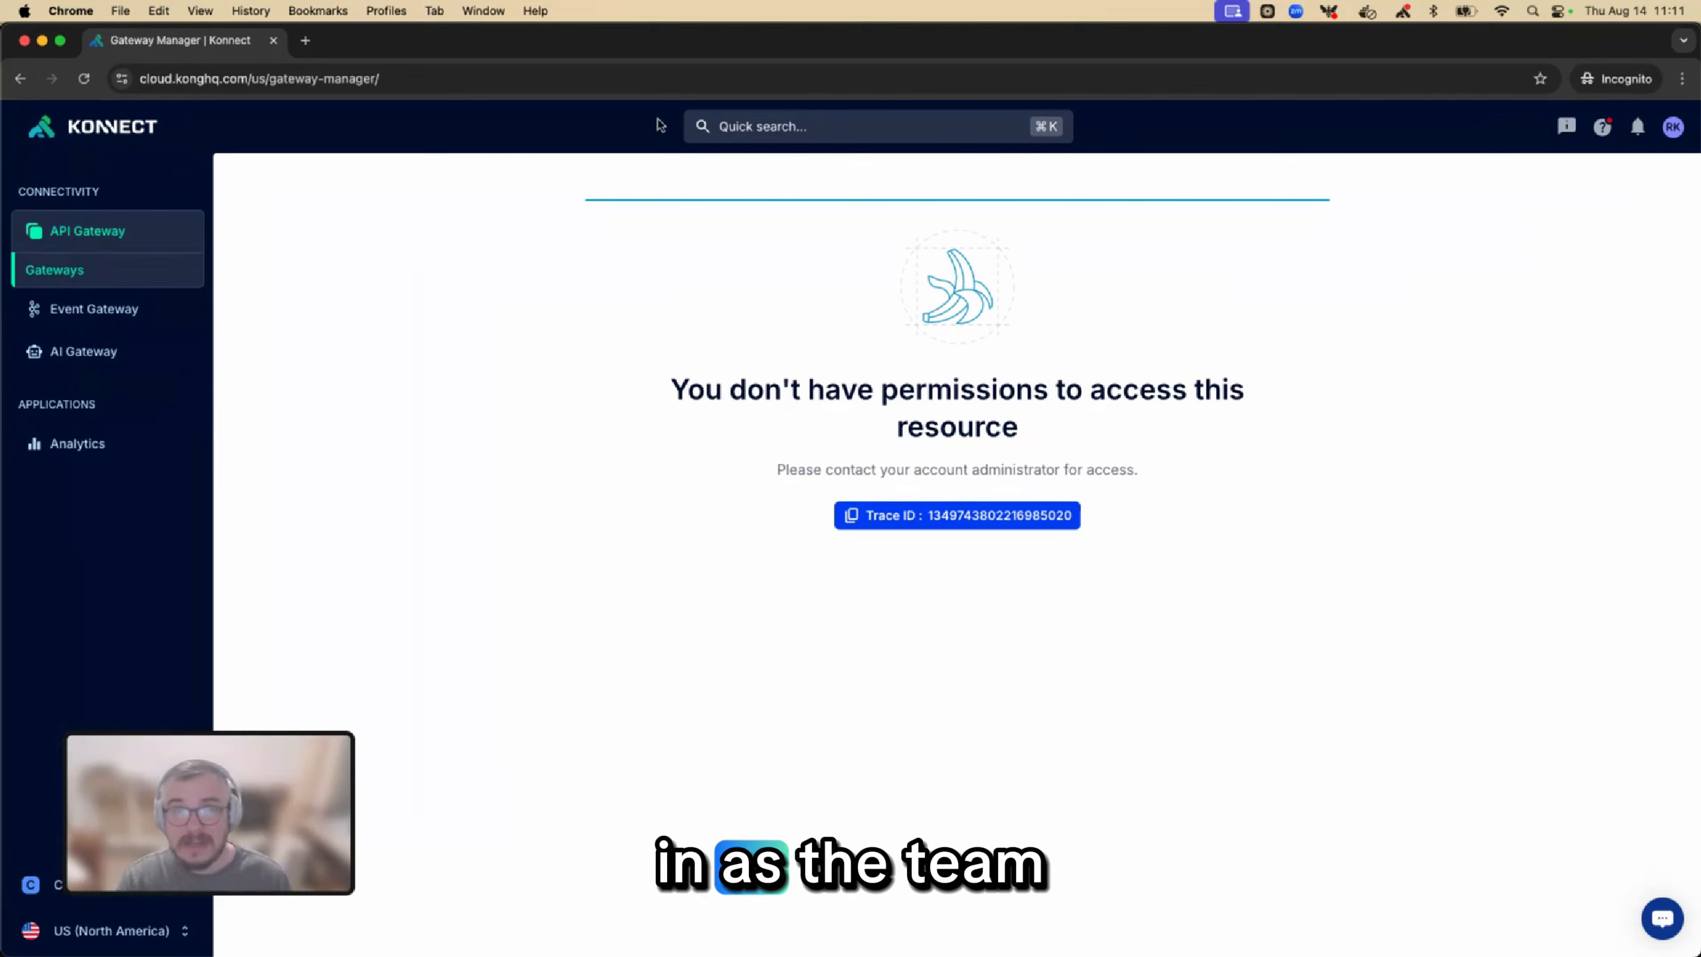
{"action": "left_click", "coordinate": [85, 80]}
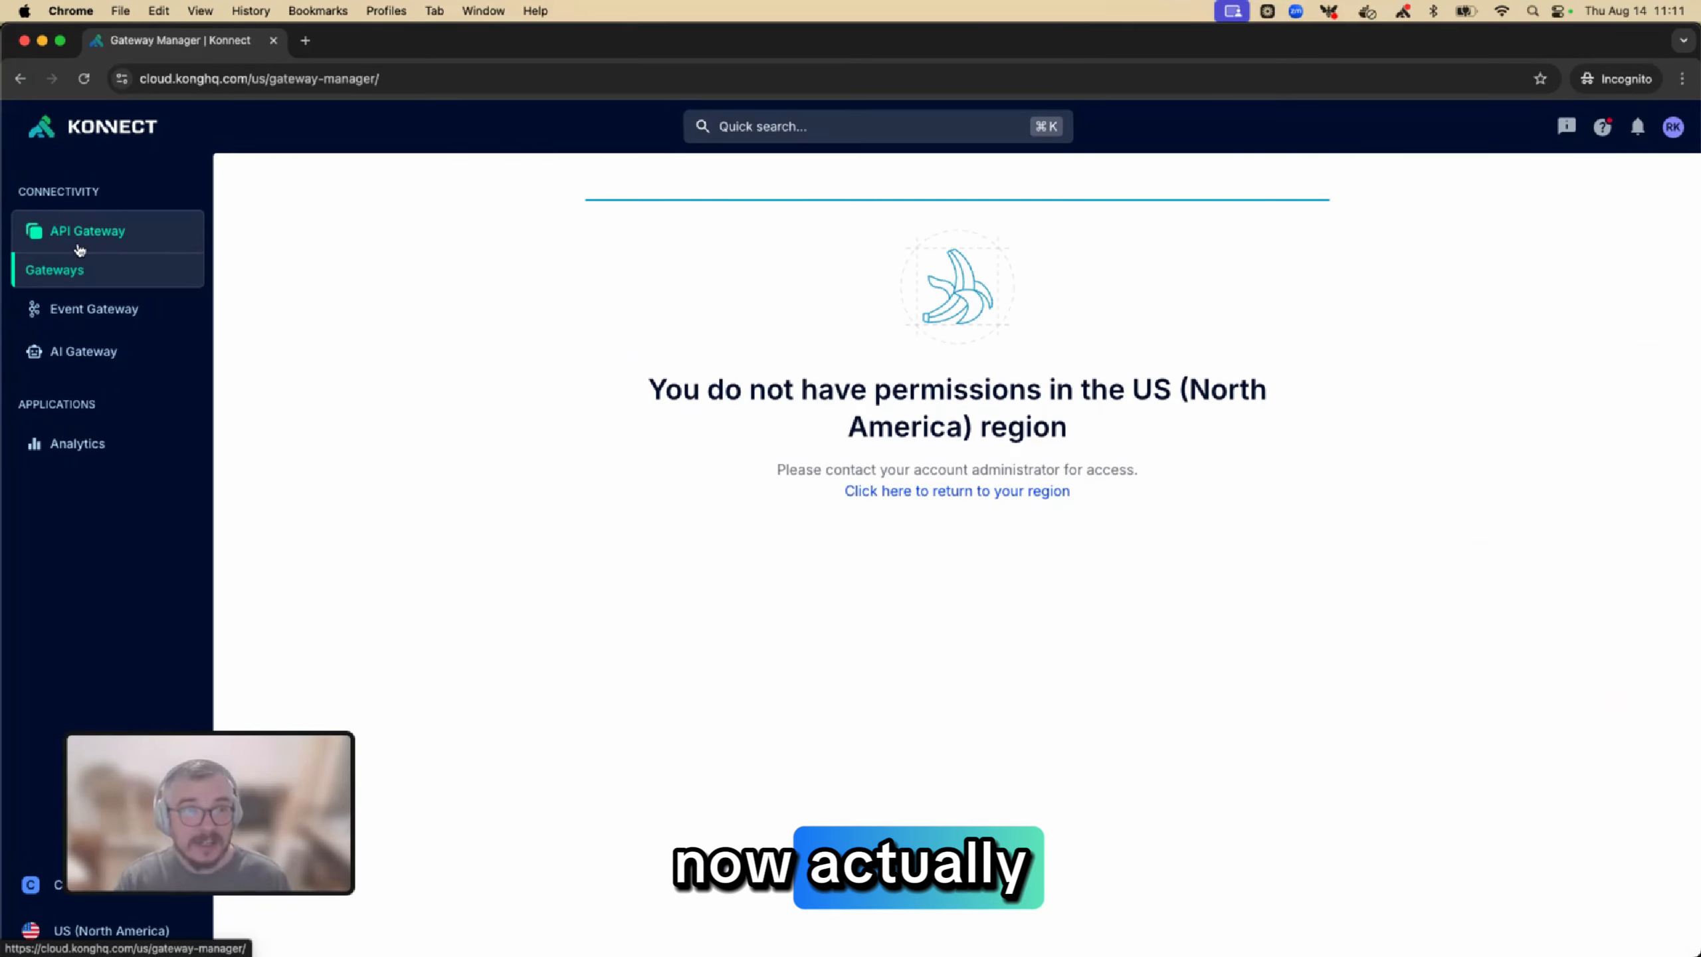
{"action": "left_click", "coordinate": [81, 80]}
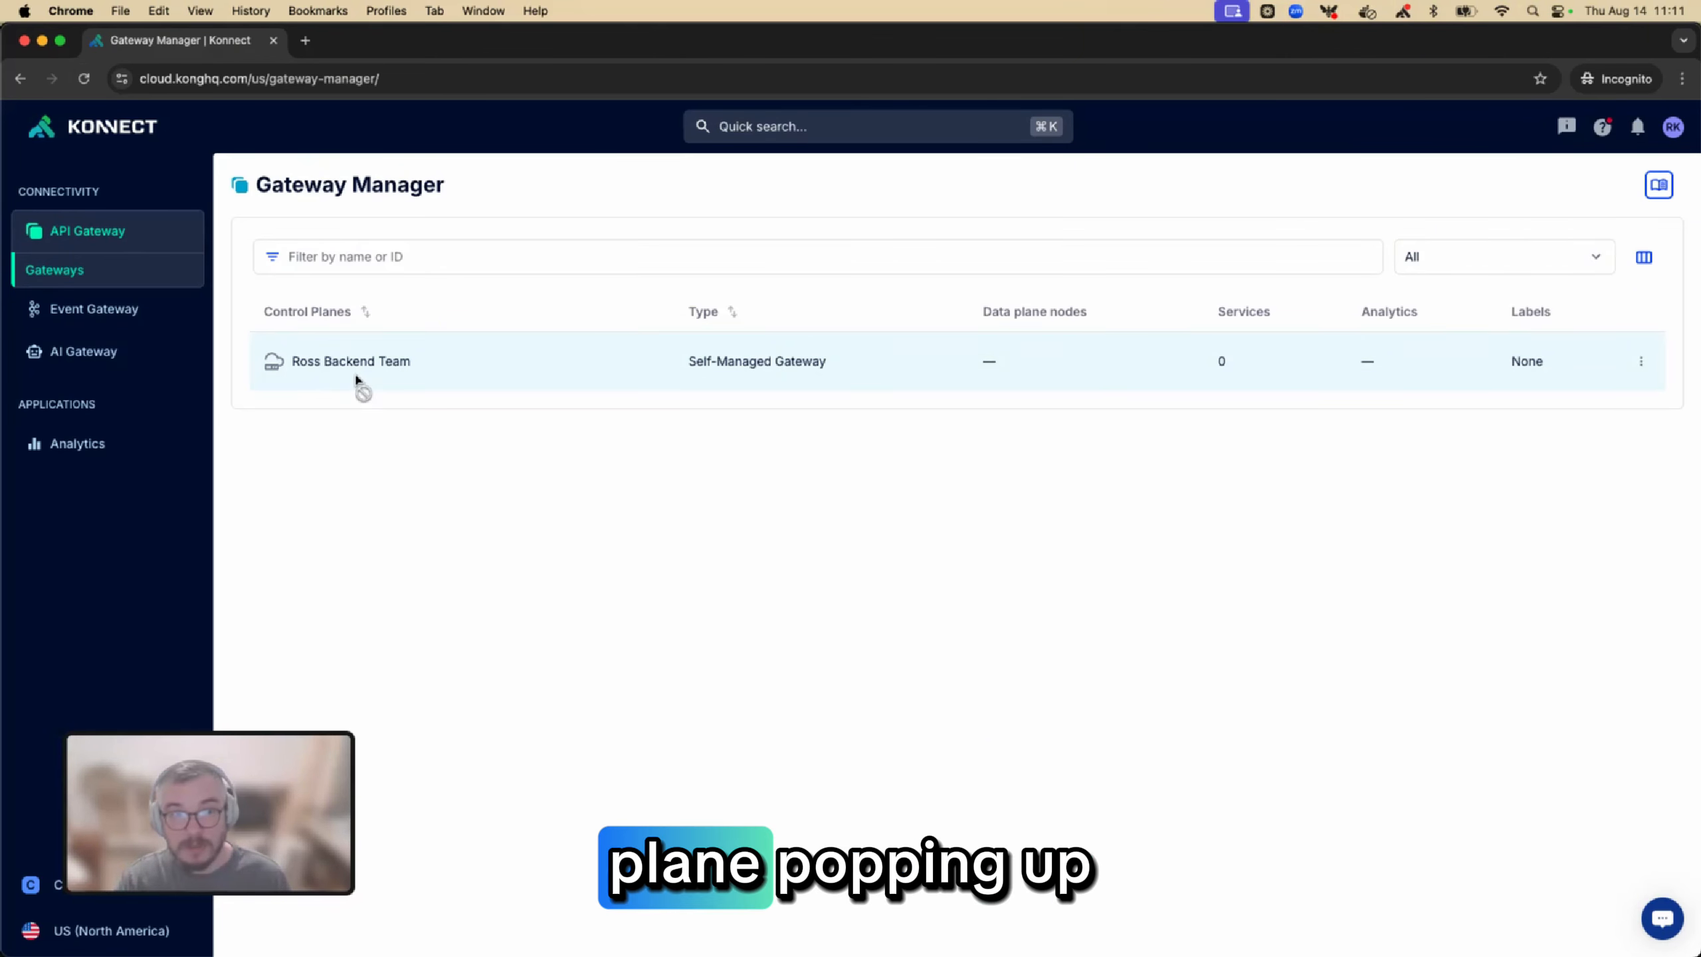
Open the Ross Backend Team Service Dashboard as the team admin, view the options for adding a filter and dismiss them
{"action": "left_click", "coordinate": [97, 445]}
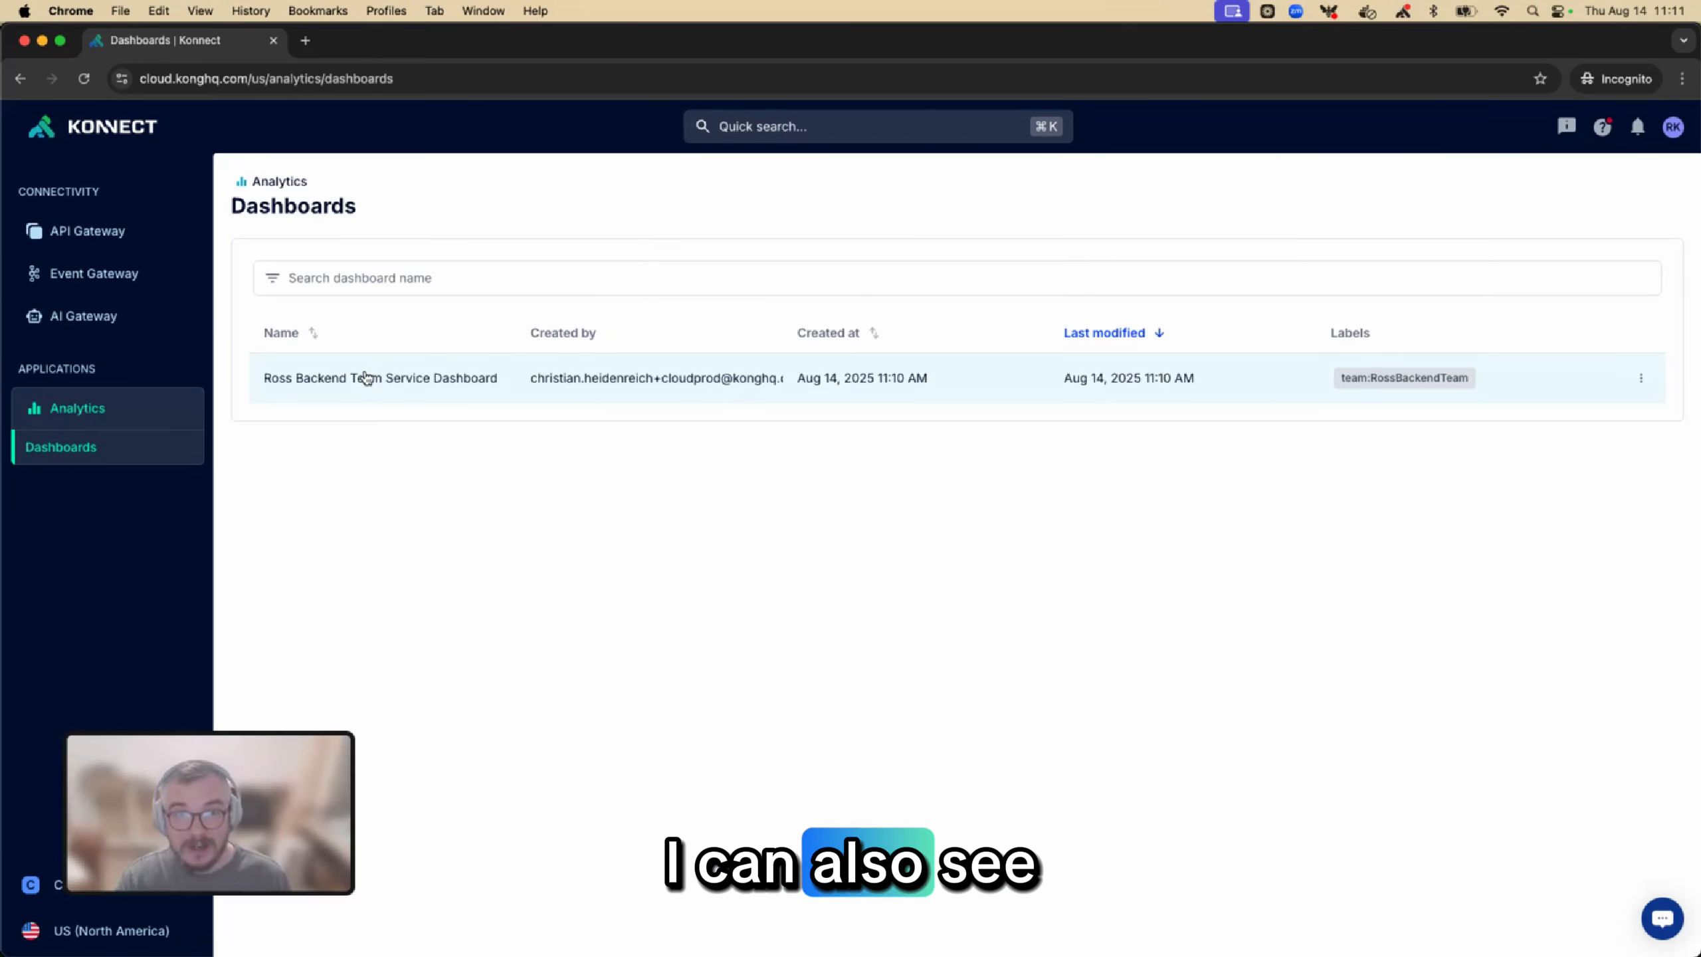
{"action": "left_click", "coordinate": [366, 379]}
{"action": "mouse_move", "coordinate": [466, 261]}
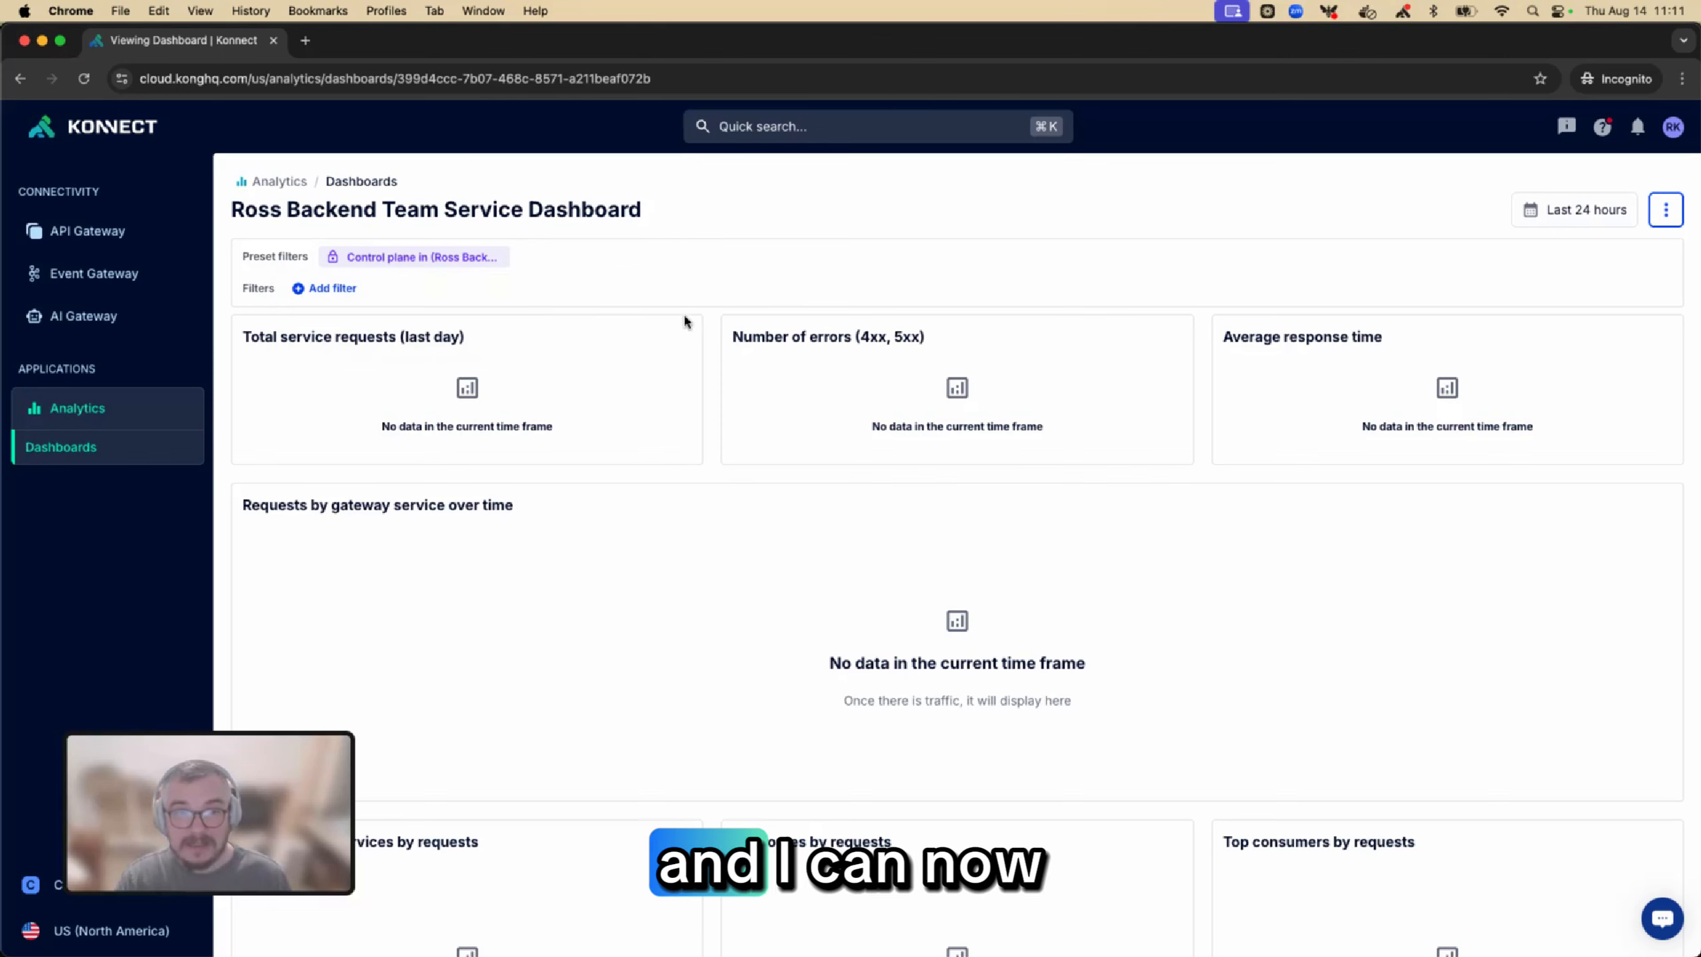
{"action": "left_click", "coordinate": [327, 289]}
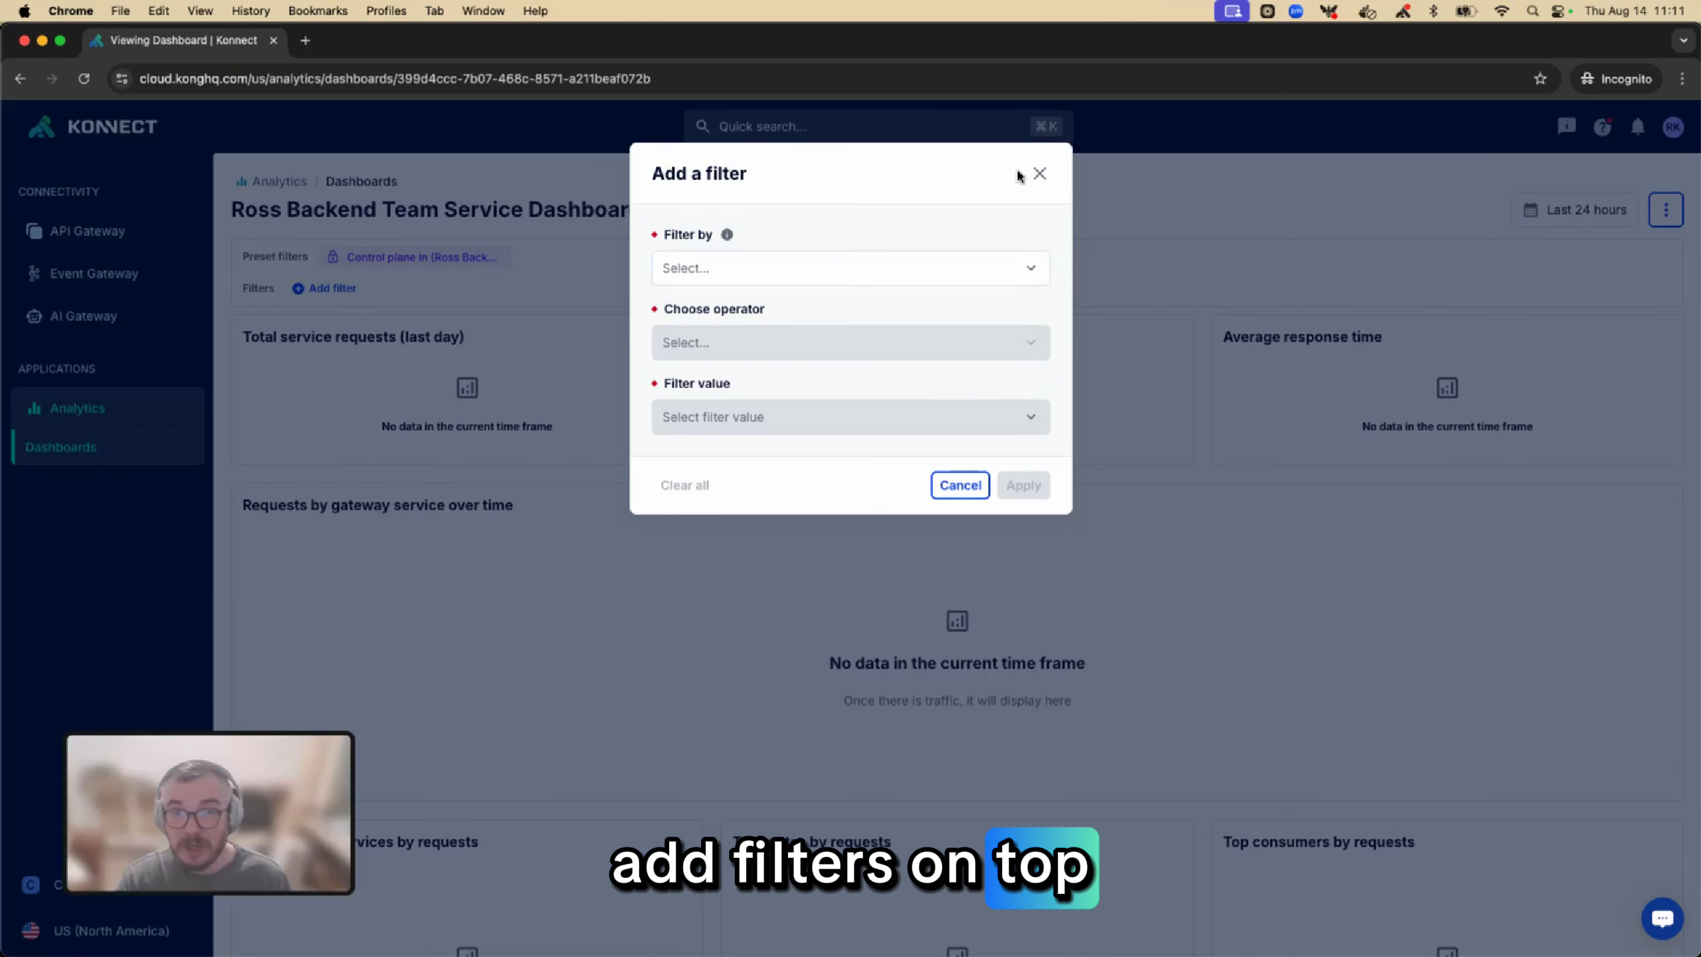
{"action": "left_click", "coordinate": [1037, 174]}
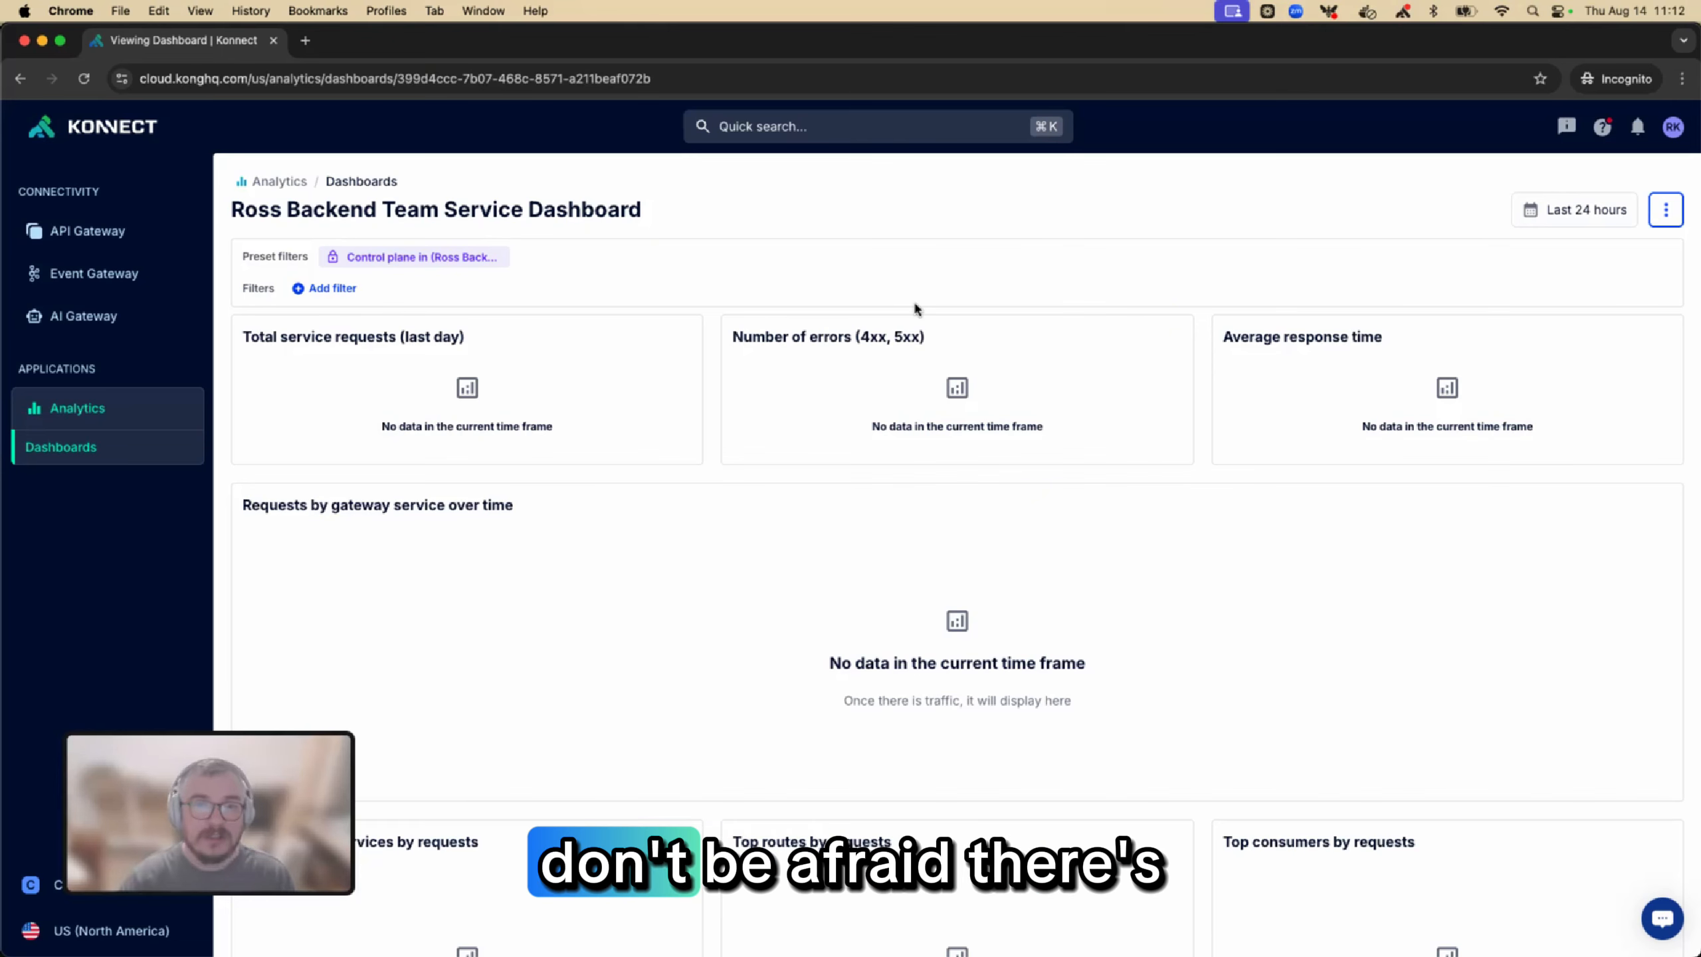
{"action": "mouse_move", "coordinate": [4, 536]}
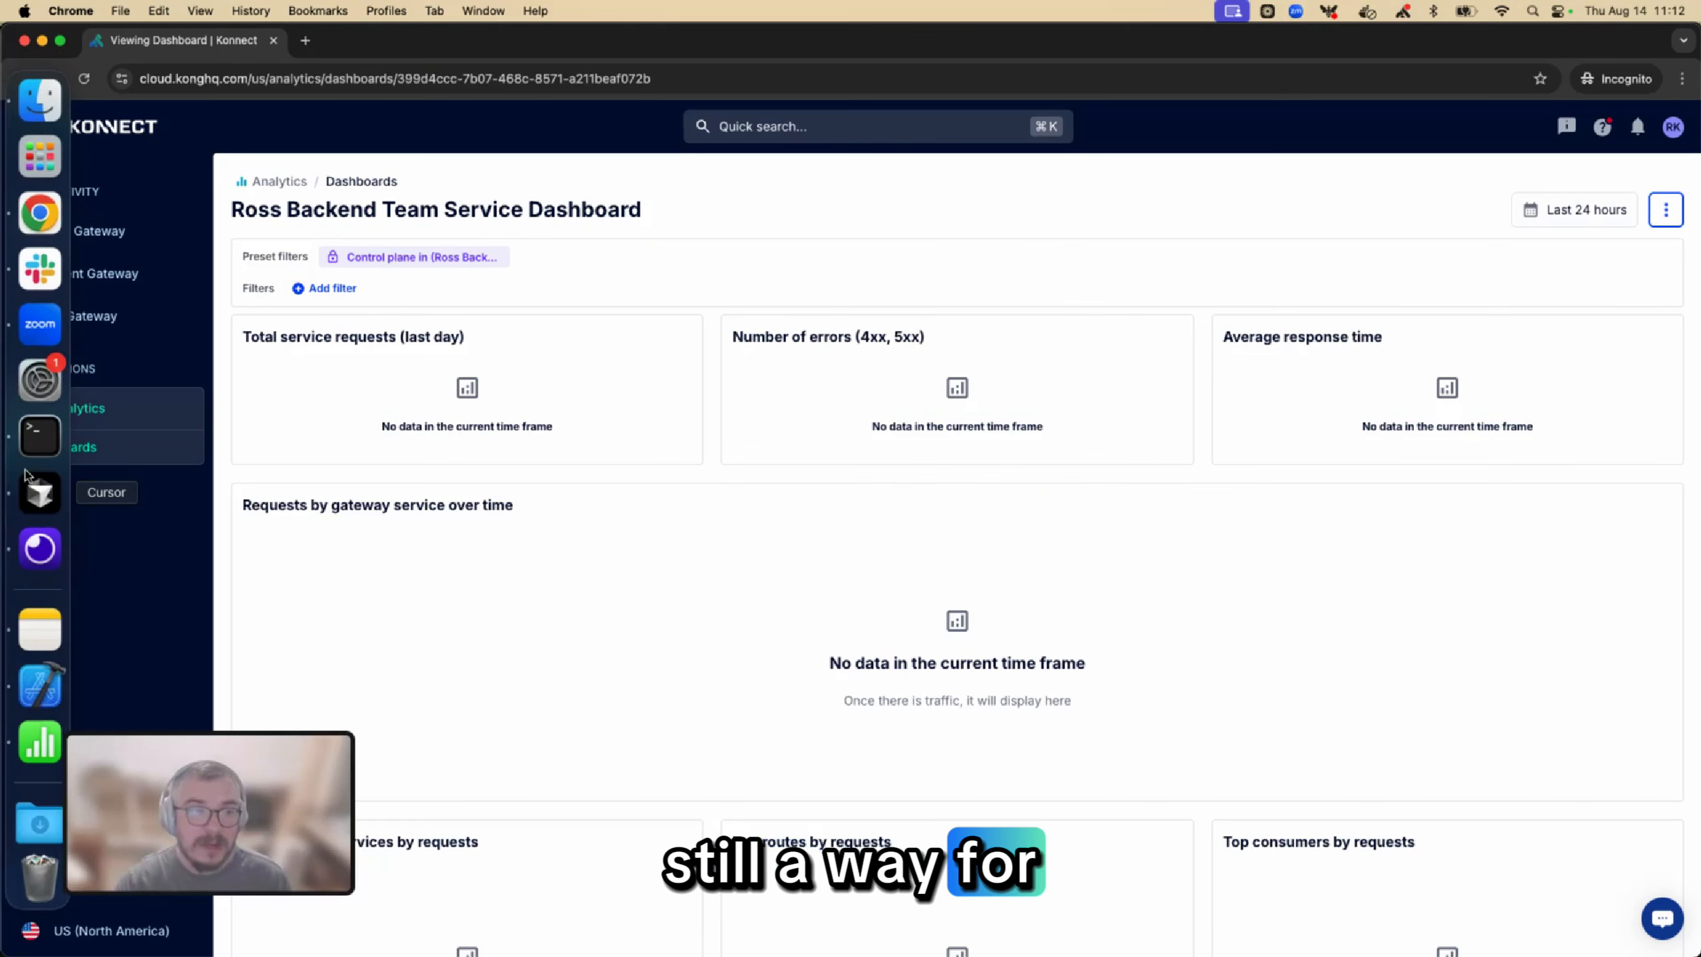
{"action": "left_click", "coordinate": [39, 548]}
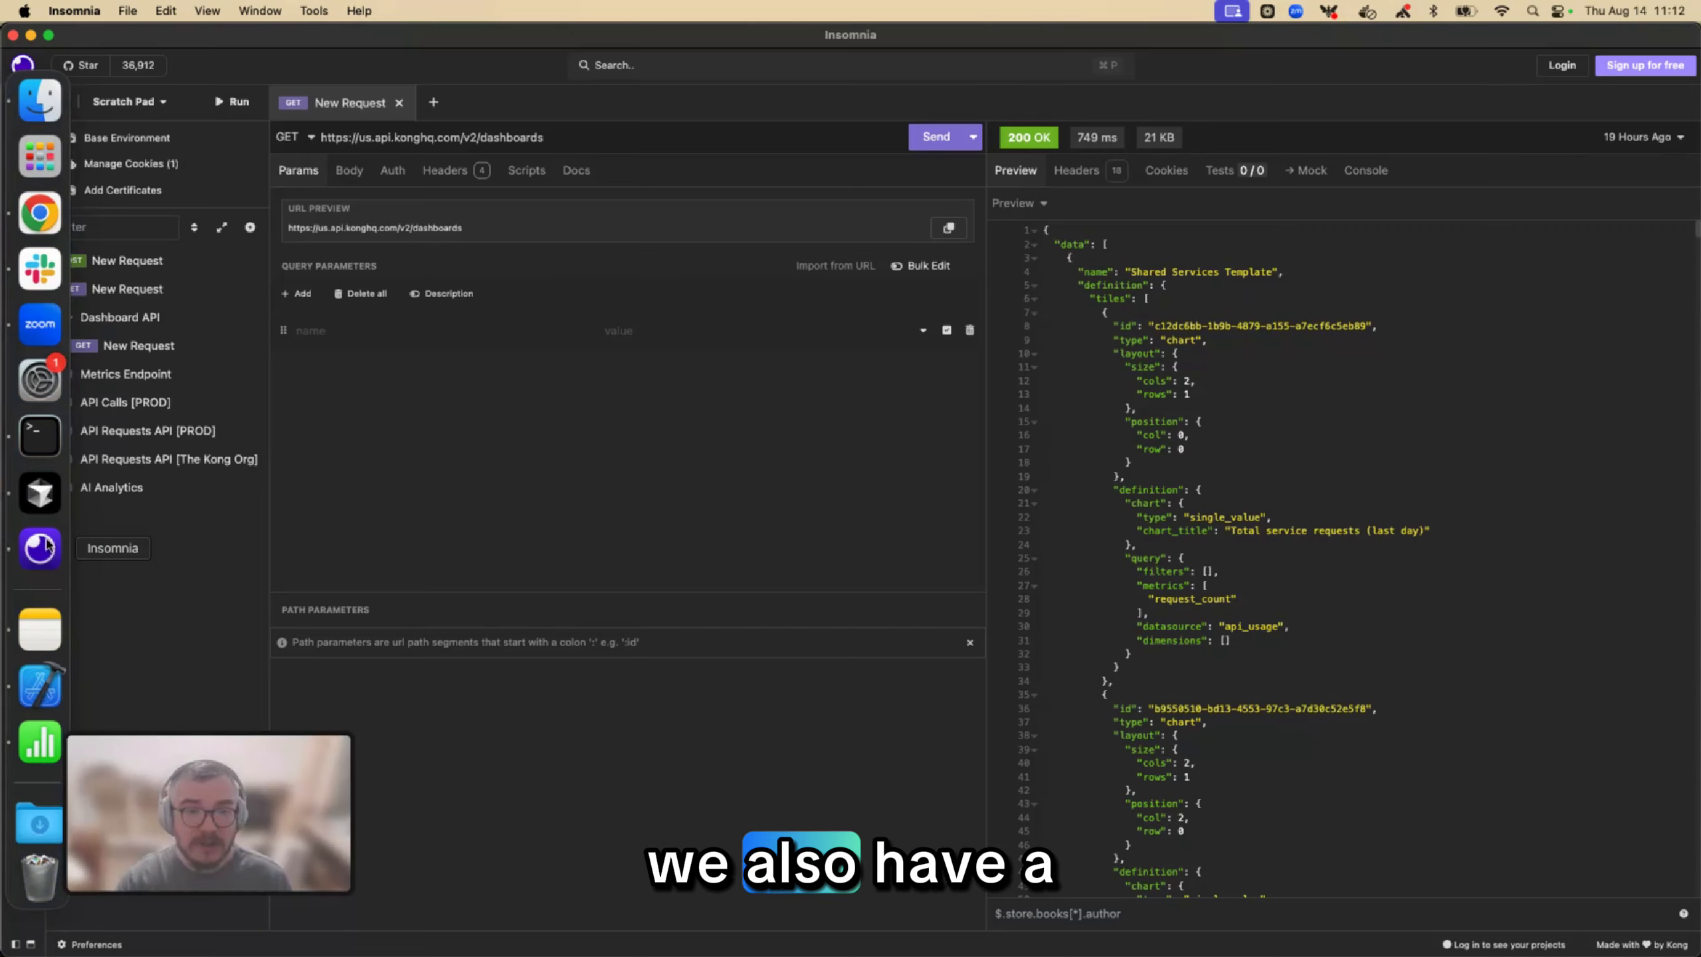
{"action": "left_click", "coordinate": [945, 137]}
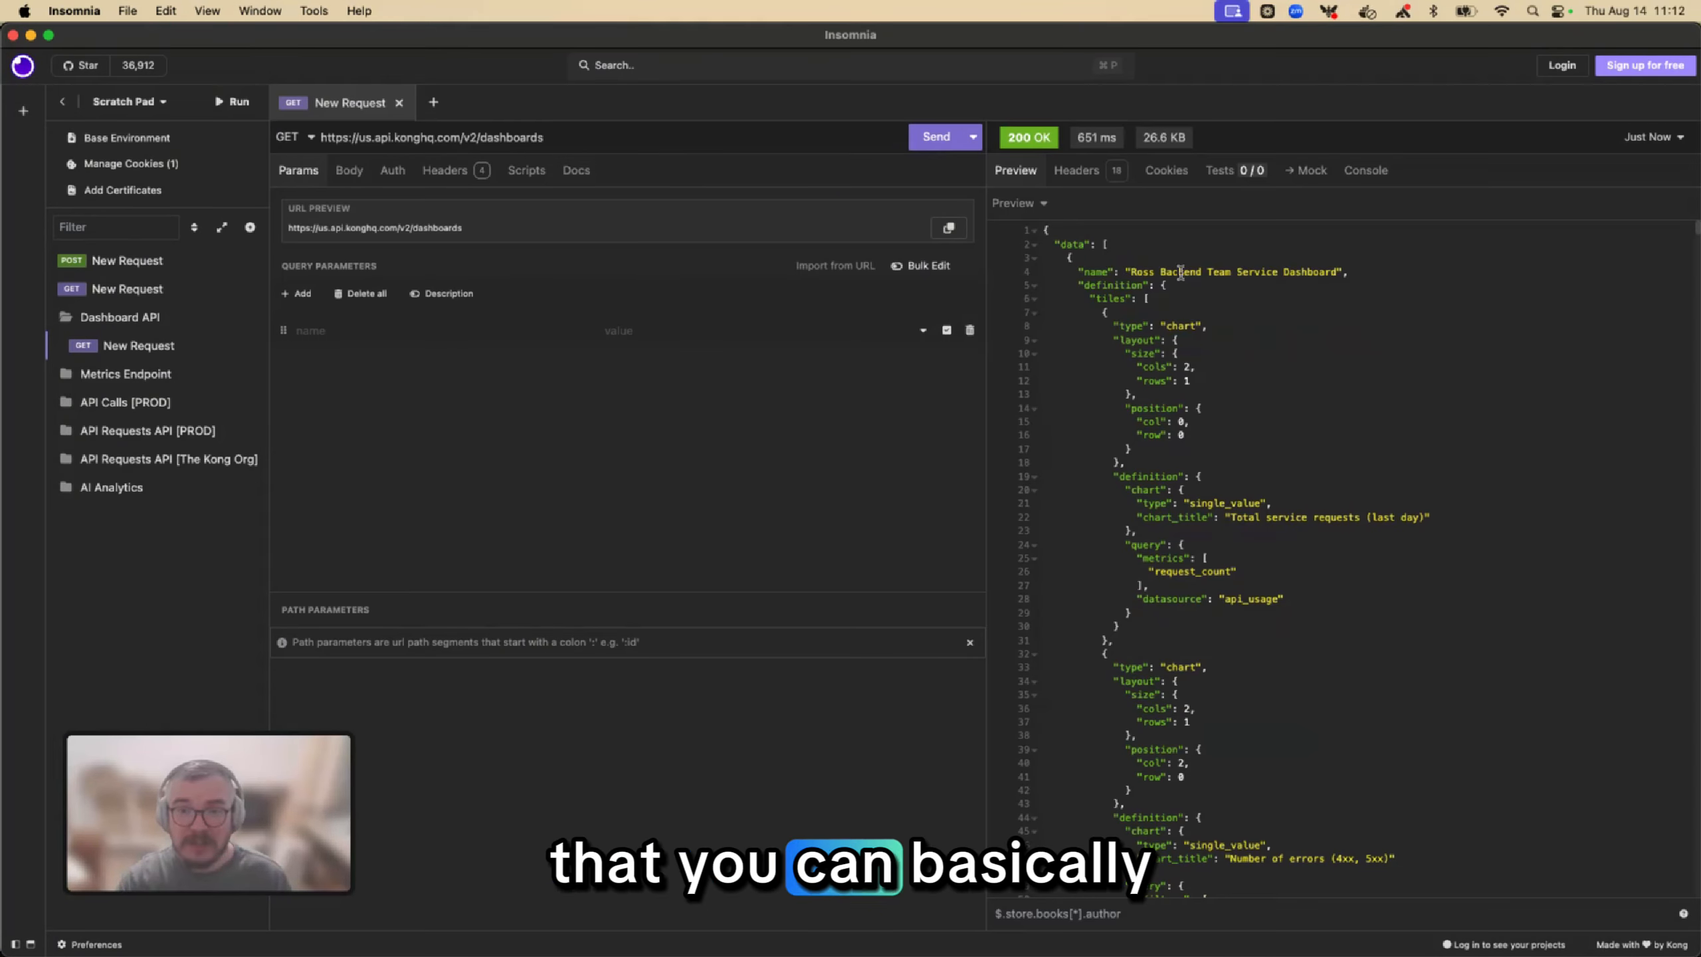
{"action": "scroll", "coordinate": [1180, 271], "scroll_direction": "down", "scroll_amount": 15}
{"action": "scroll", "coordinate": [1180, 271], "scroll_direction": "up", "scroll_amount": 13}
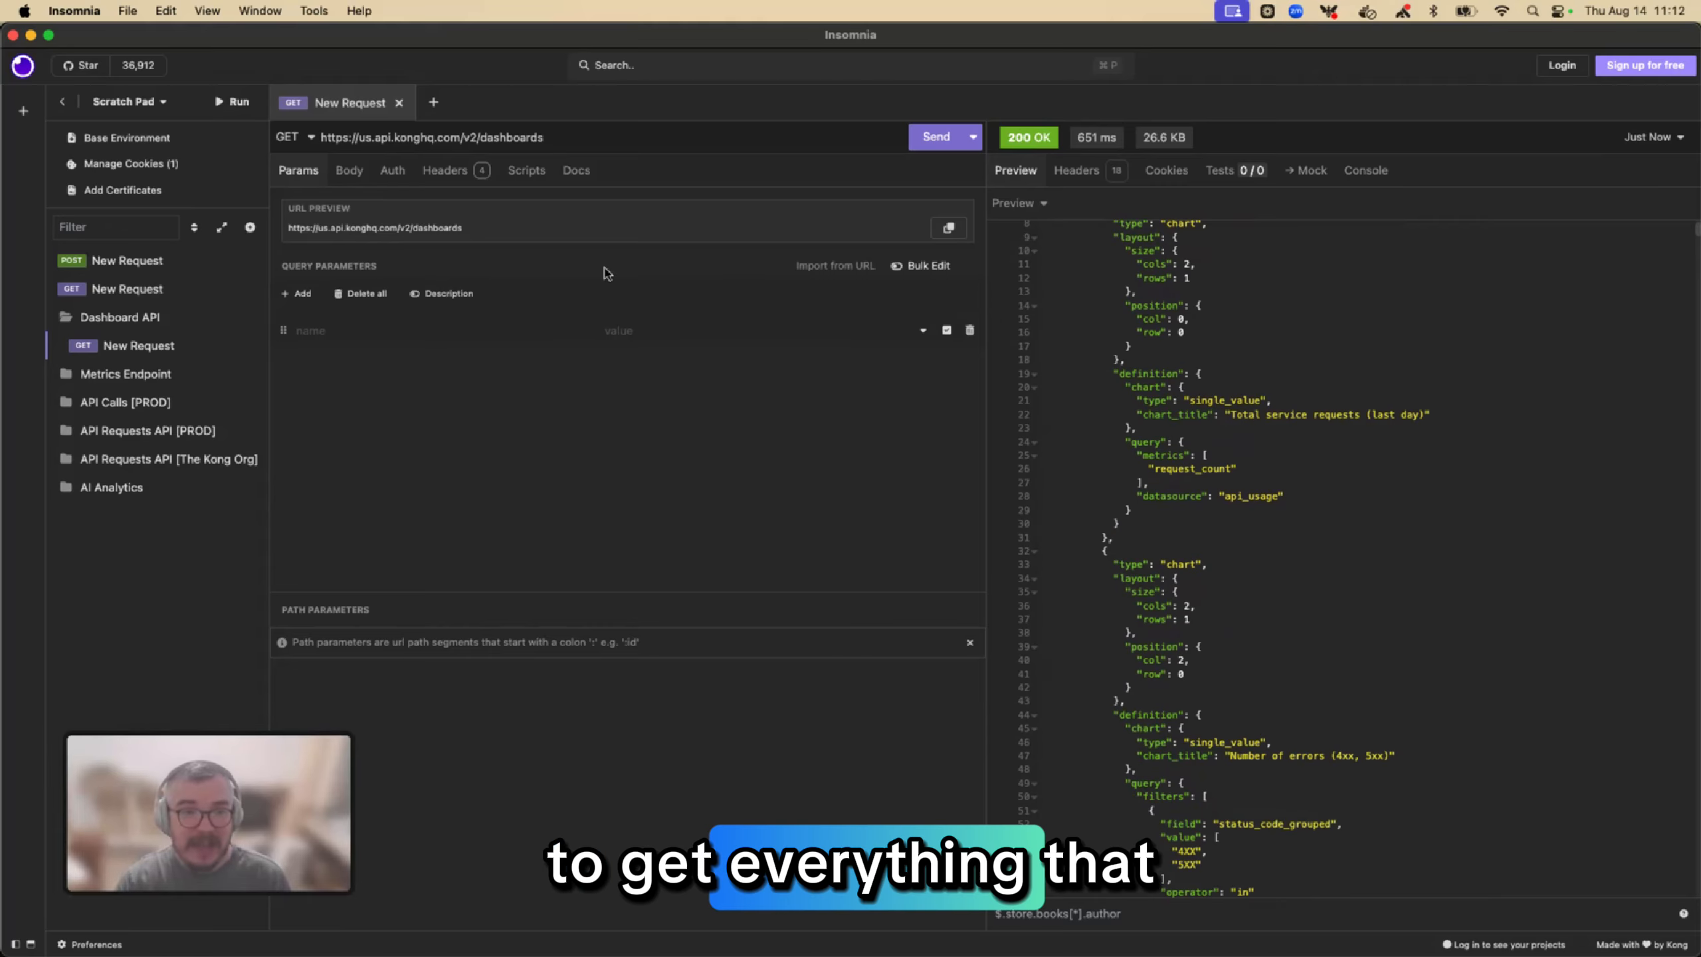
Switch back to the main Chrome window's Konnect dashboards list and open the actions for the Ross Backend Team Service Dashboard
{"action": "mouse_move", "coordinate": [2, 402]}
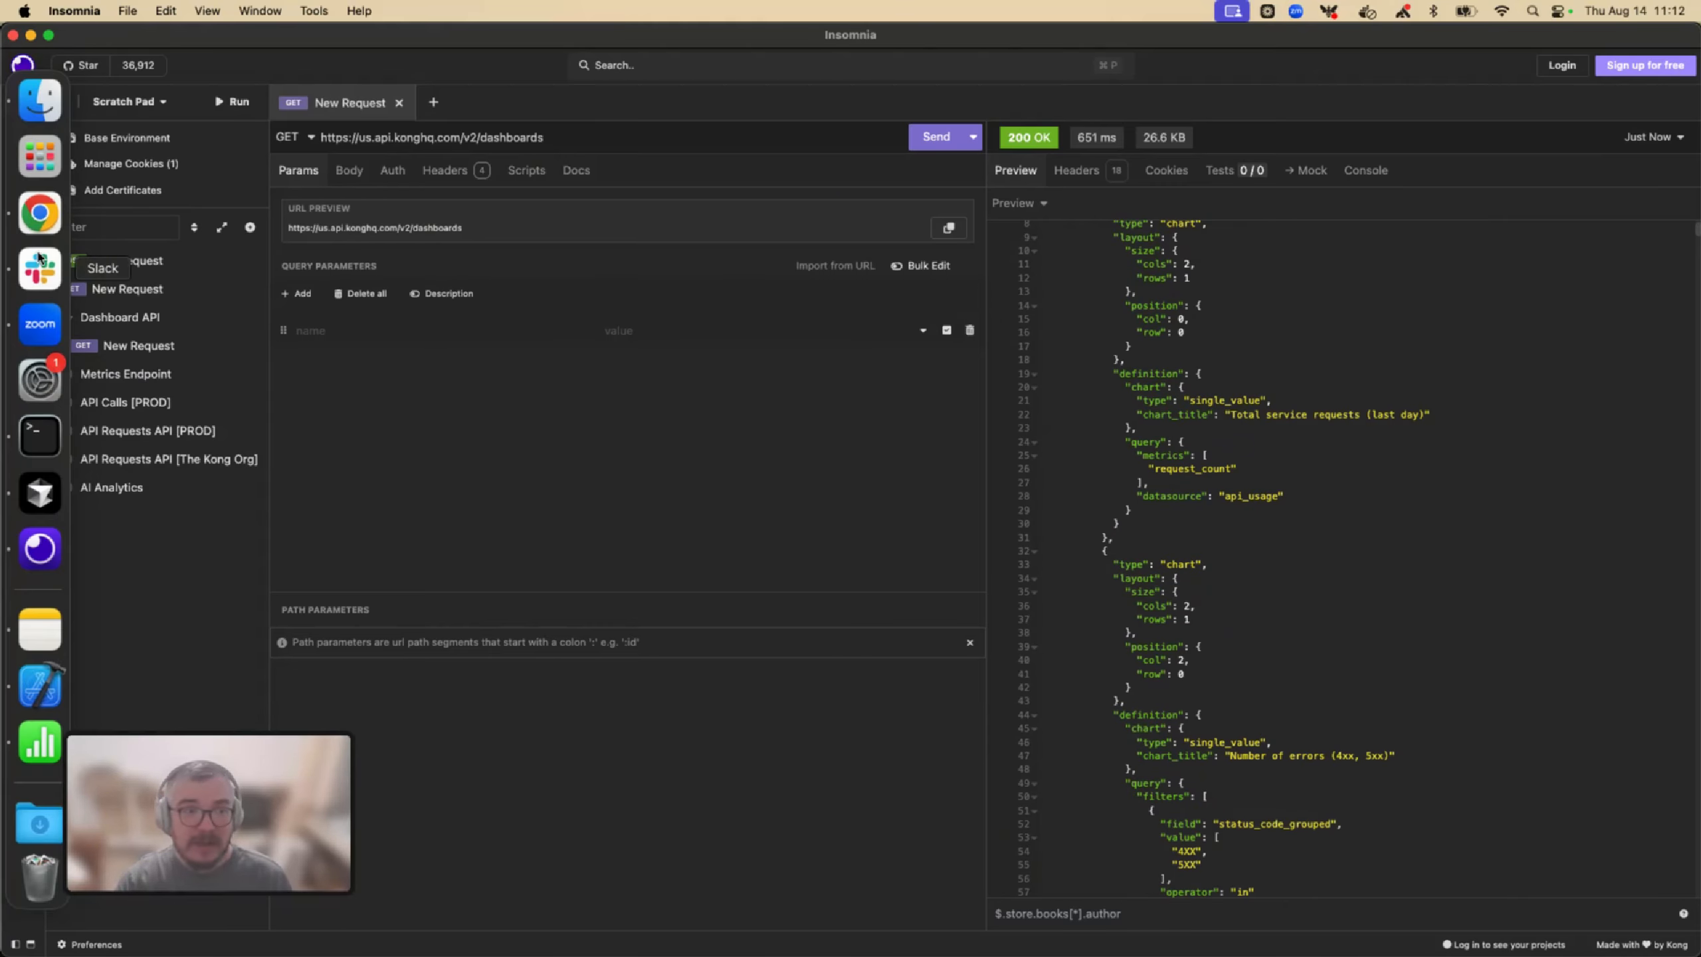
{"action": "left_click", "coordinate": [44, 212]}
{"action": "key", "text": "ctrl+Up"}
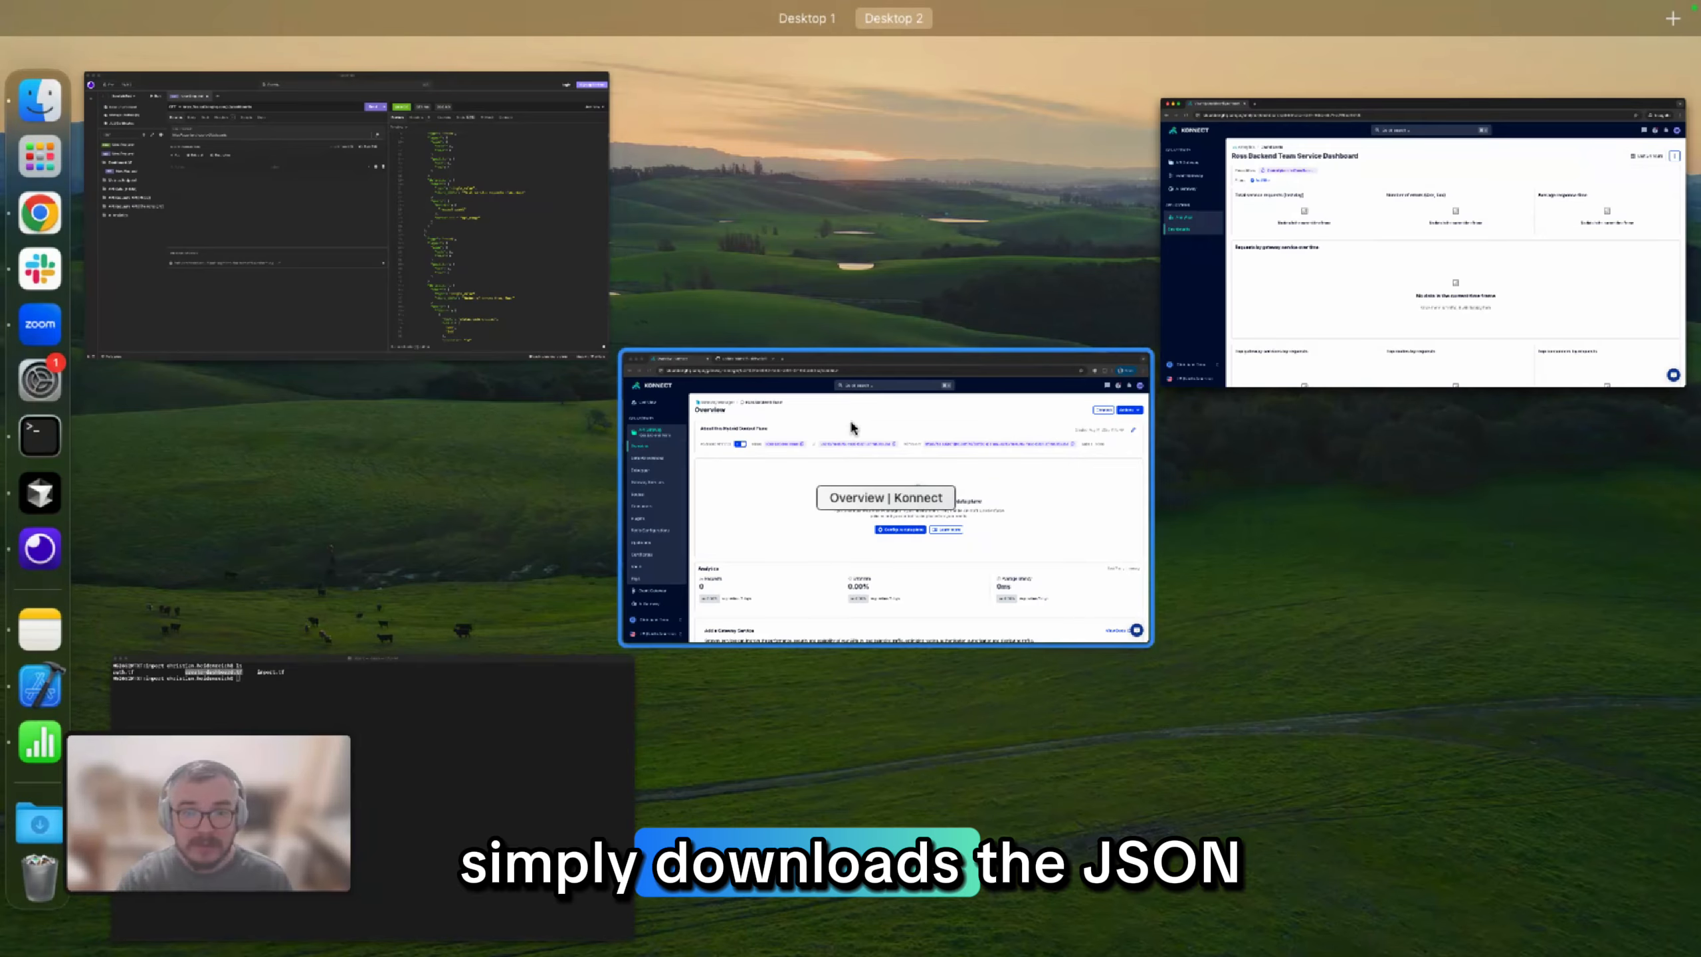
{"action": "left_click", "coordinate": [850, 432]}
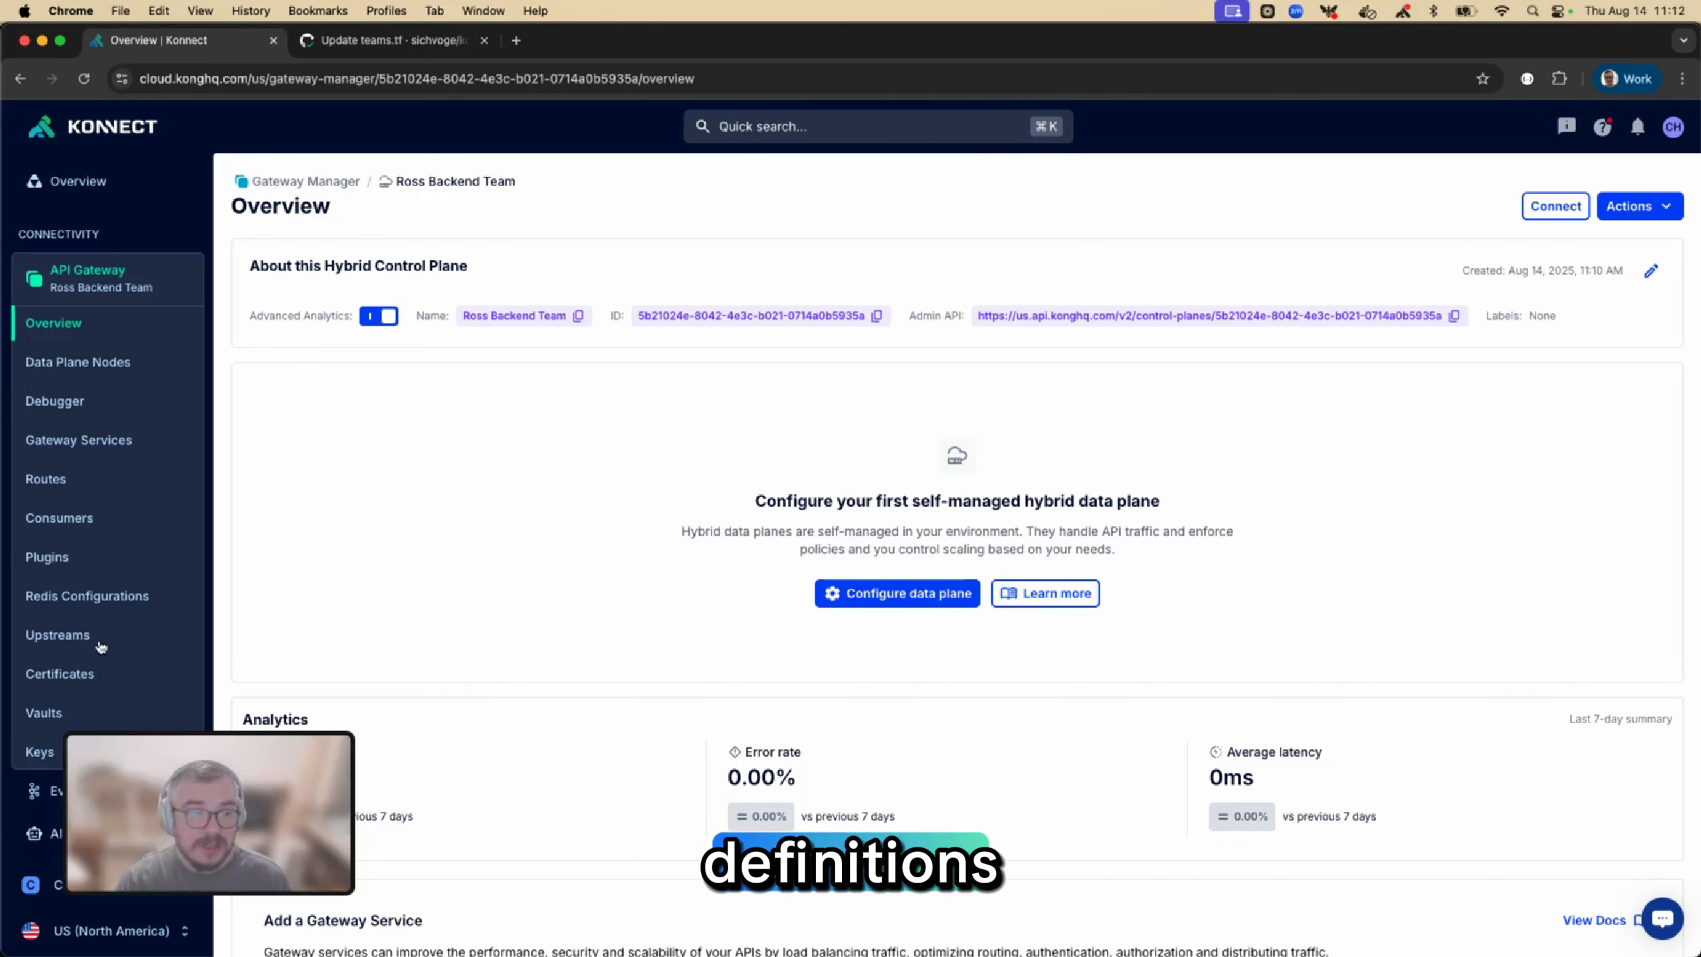
{"action": "scroll", "coordinate": [100, 647], "scroll_direction": "down", "scroll_amount": 5}
{"action": "left_click", "coordinate": [42, 737]}
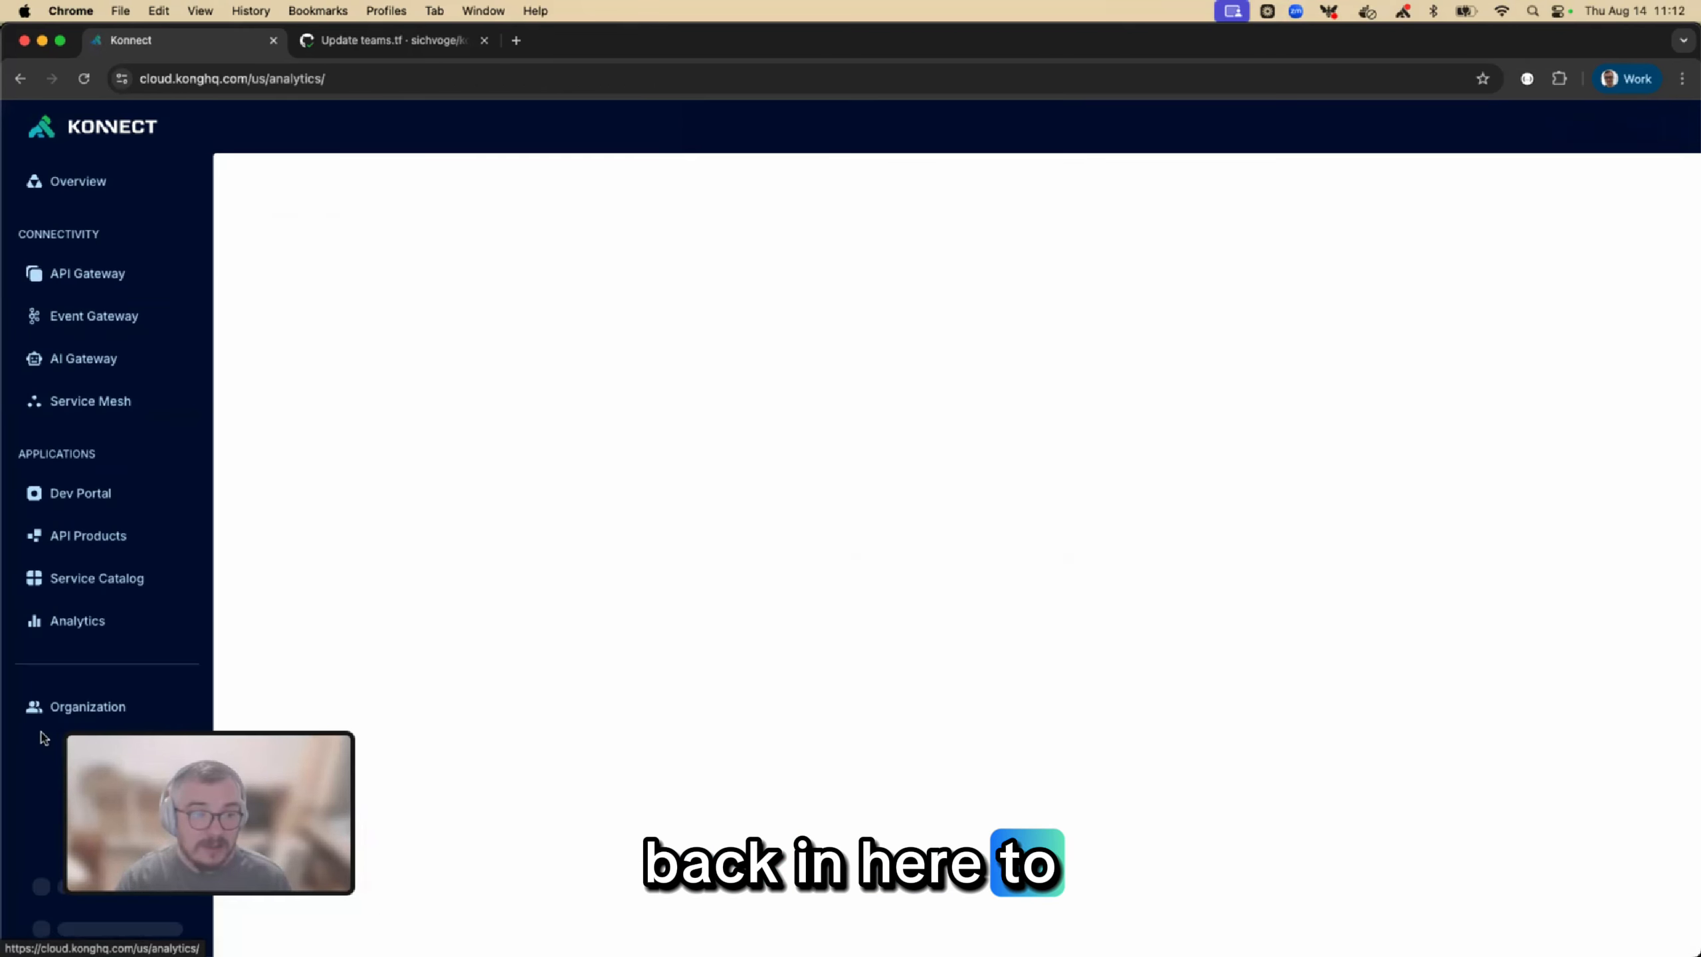
{"action": "left_click", "coordinate": [46, 699]}
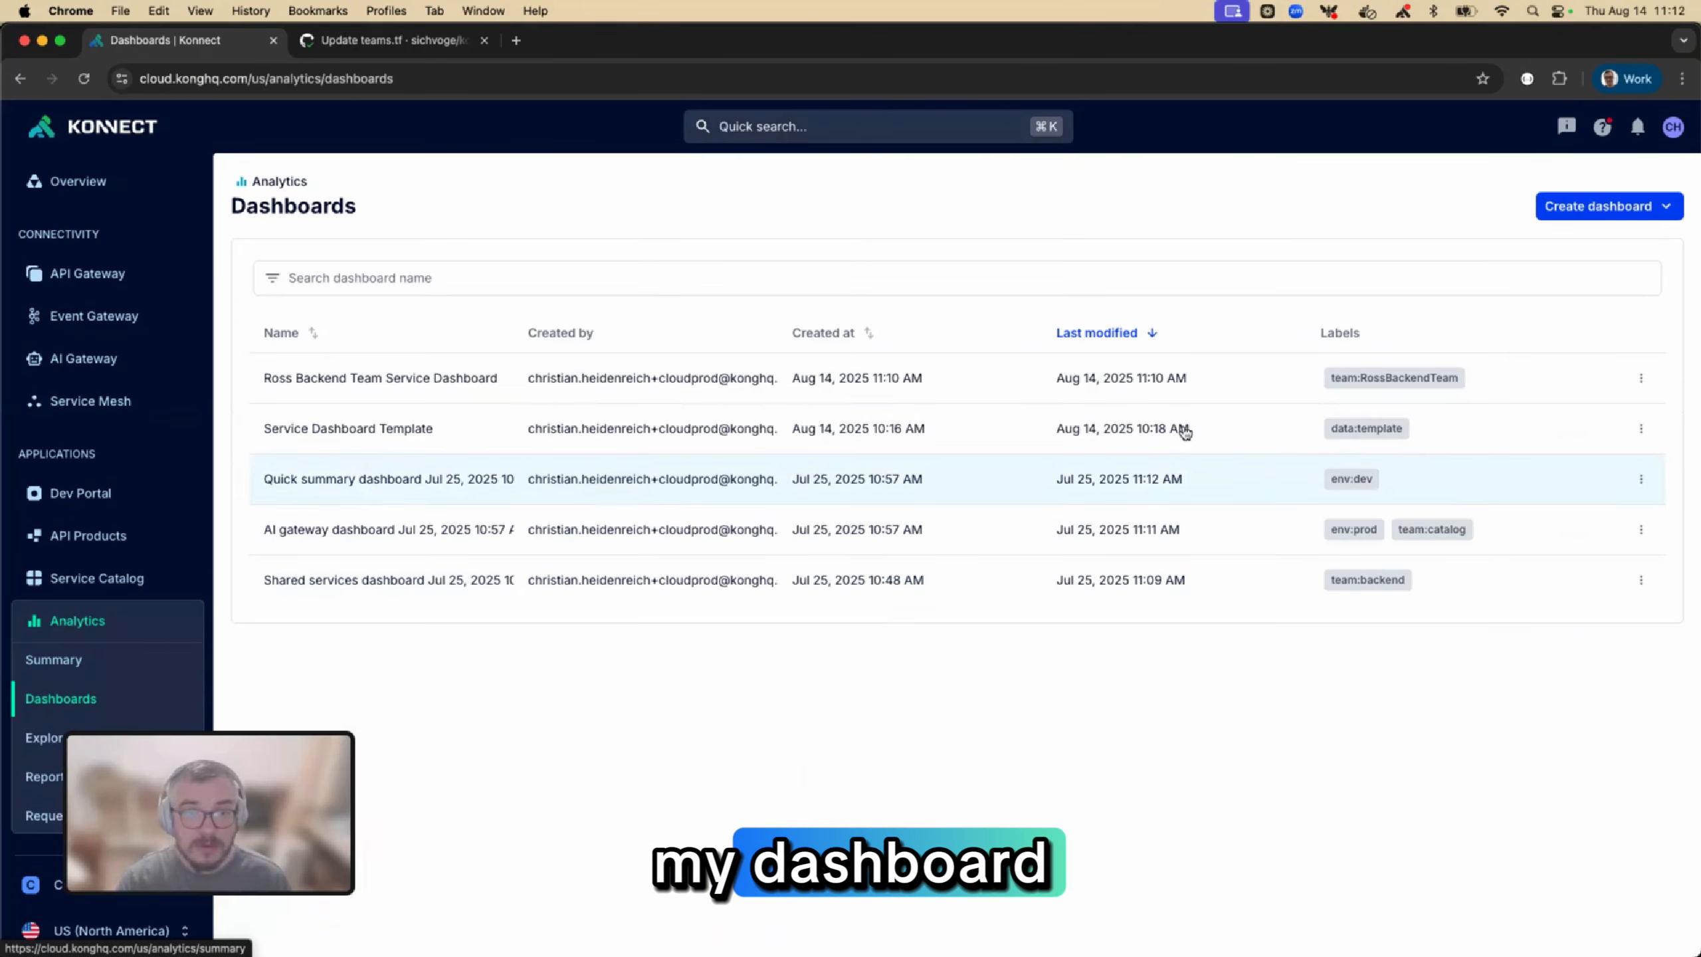
{"action": "left_click", "coordinate": [1640, 378]}
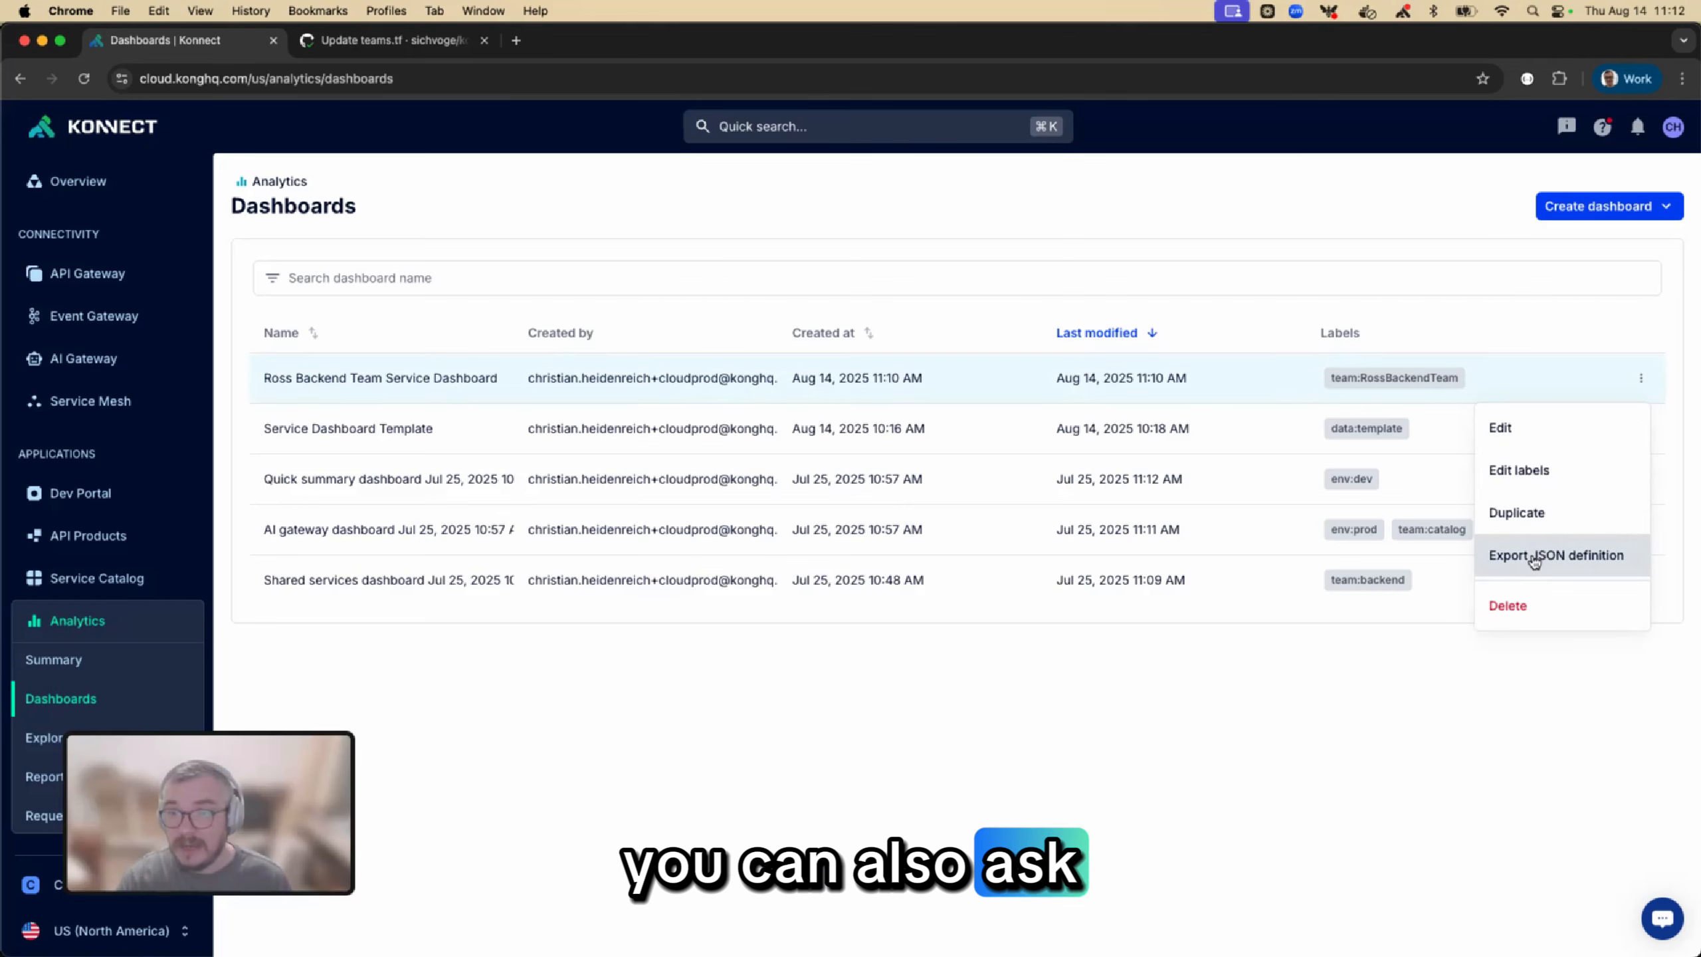